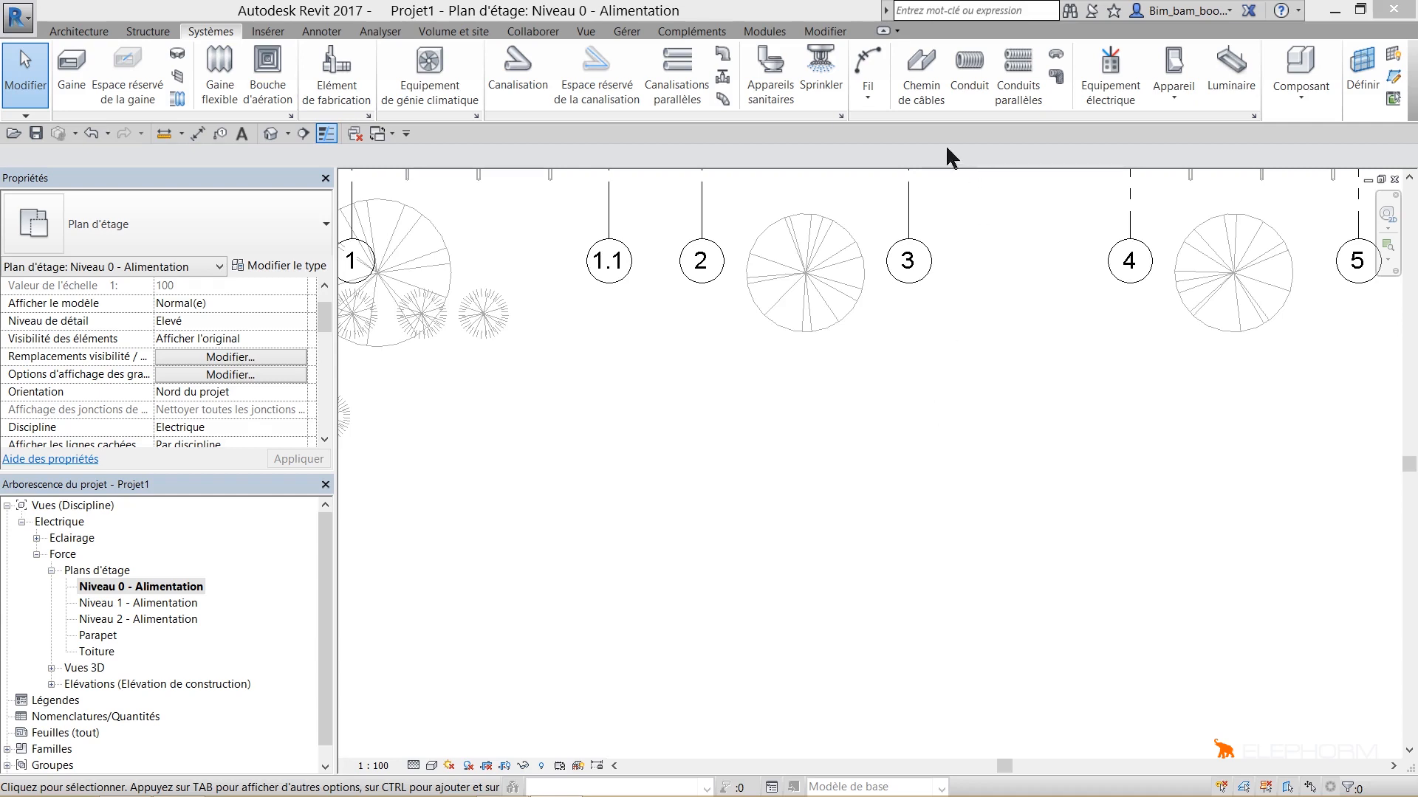
Draw a P-shaped cable tray with fittings, type Chemin de câbles à base pleine, with an upper run about 5100 mm long ending on its first leg
{"action": "left_click", "coordinate": [924, 96]}
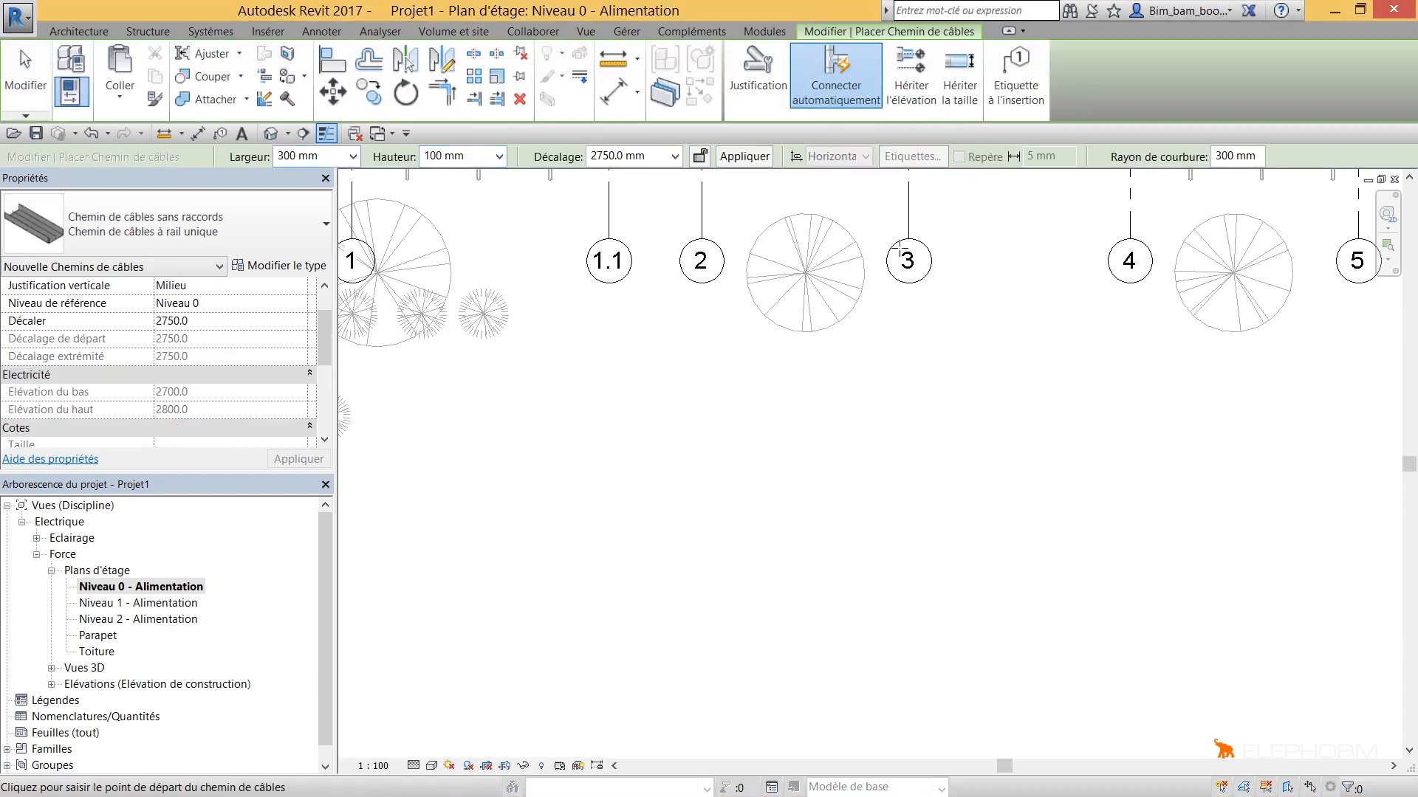
{"action": "left_click", "coordinate": [199, 223]}
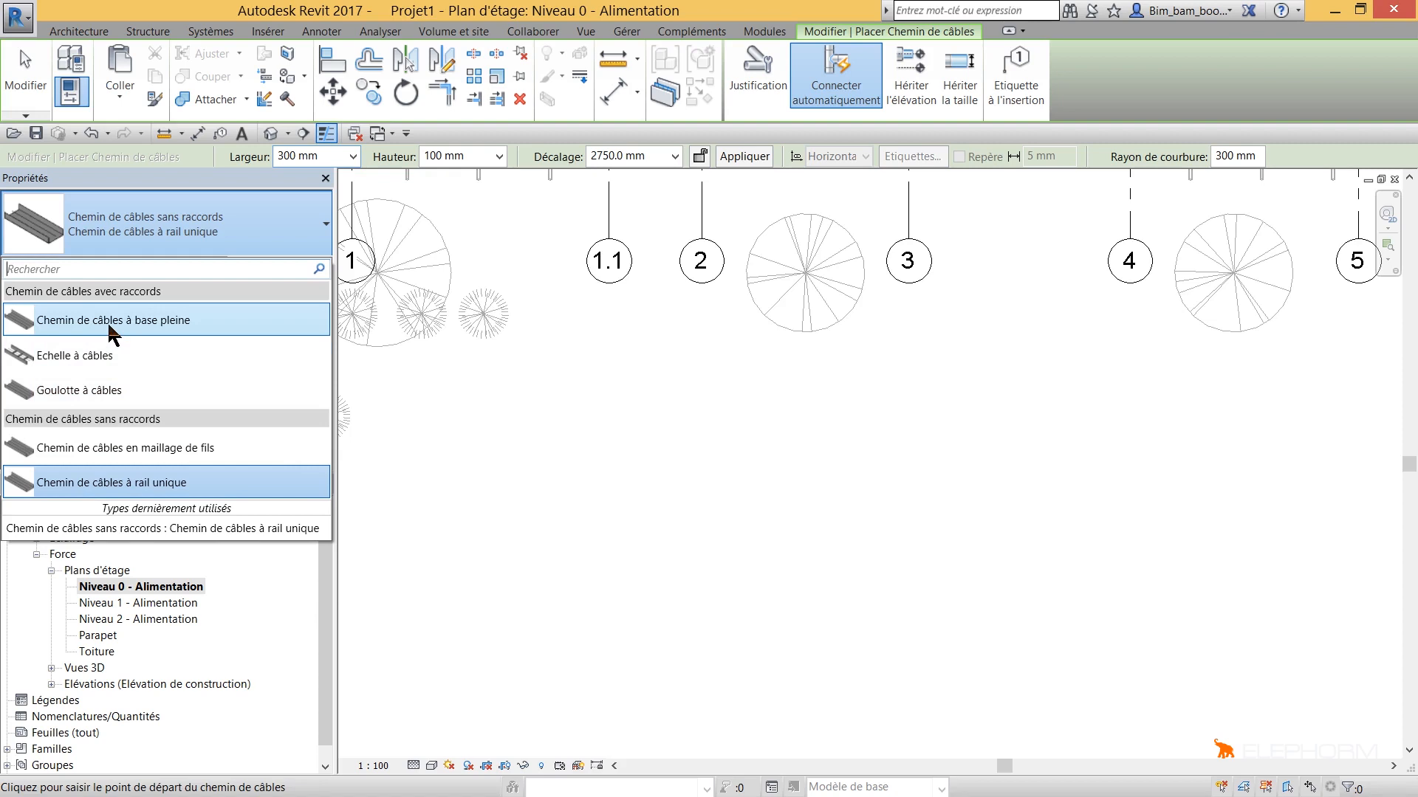
{"action": "mouse_move", "coordinate": [112, 334]}
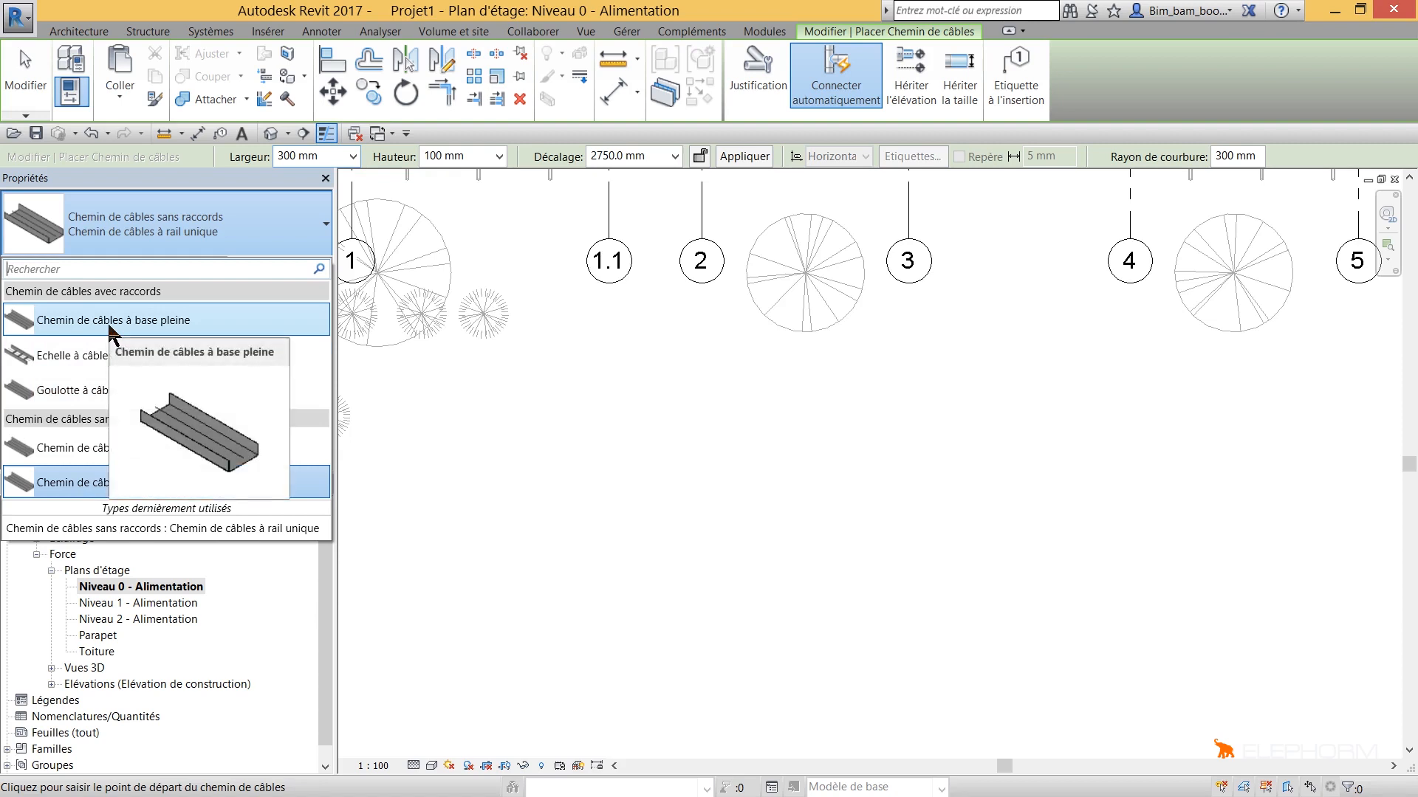
{"action": "left_click", "coordinate": [113, 325]}
{"action": "left_click", "coordinate": [621, 540]}
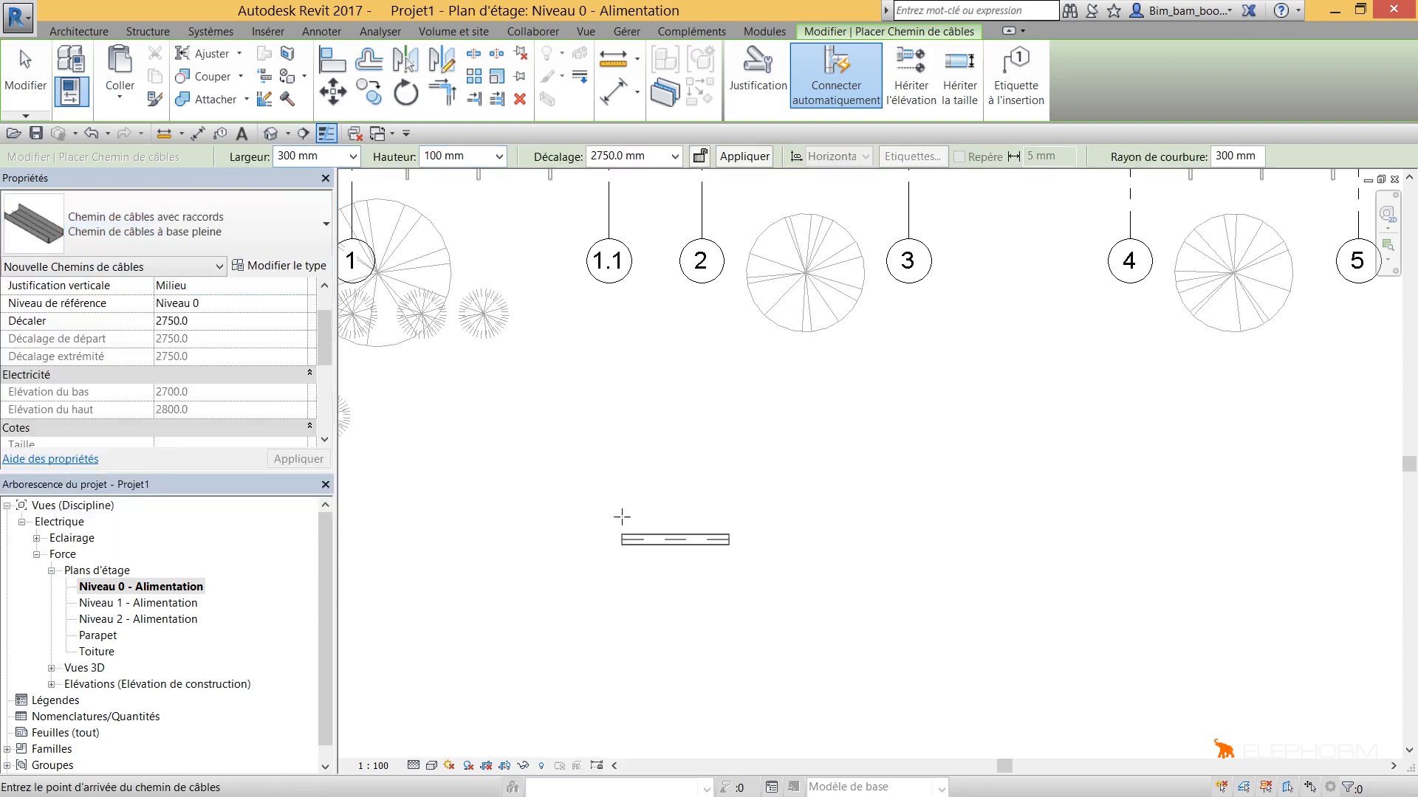
{"action": "left_click", "coordinate": [621, 395]}
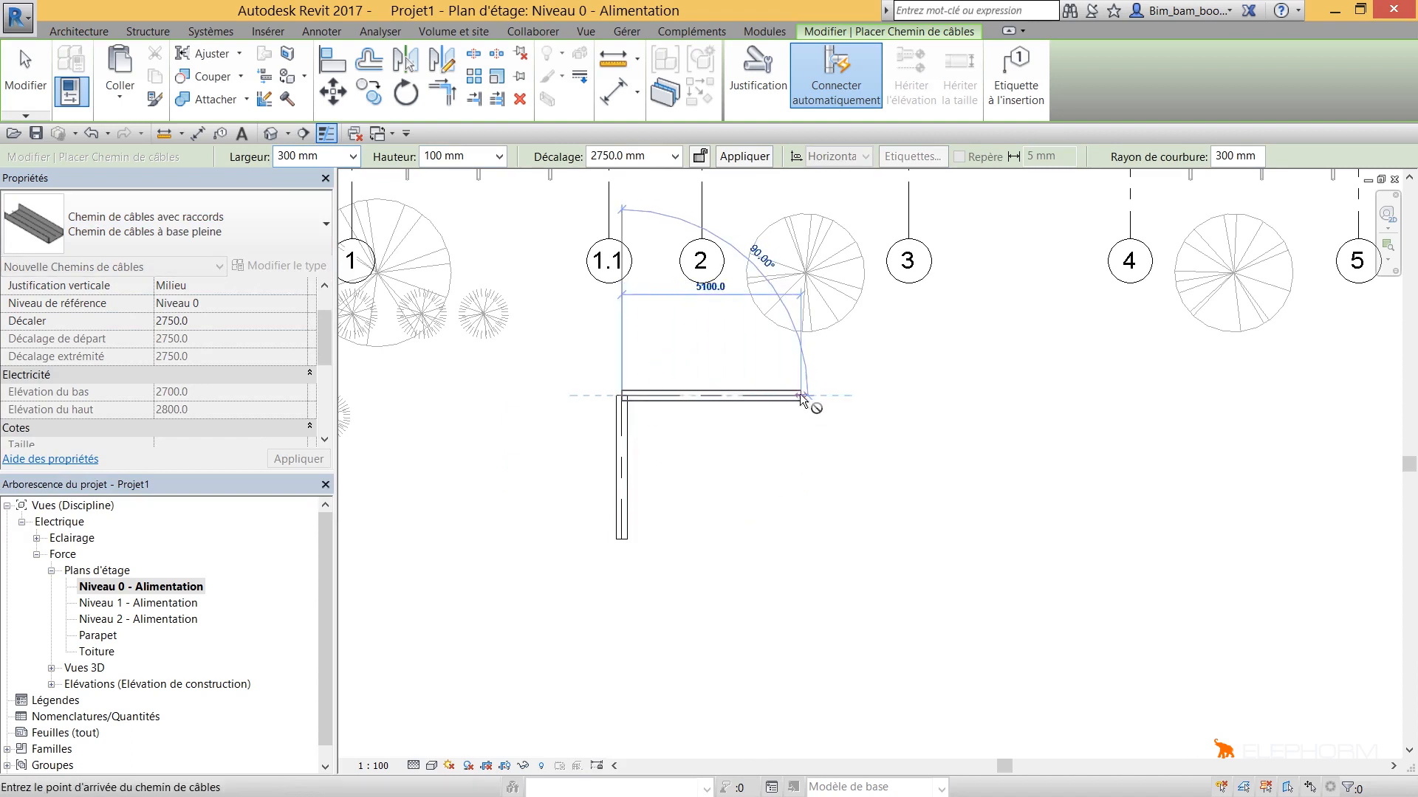
{"action": "left_click", "coordinate": [801, 396]}
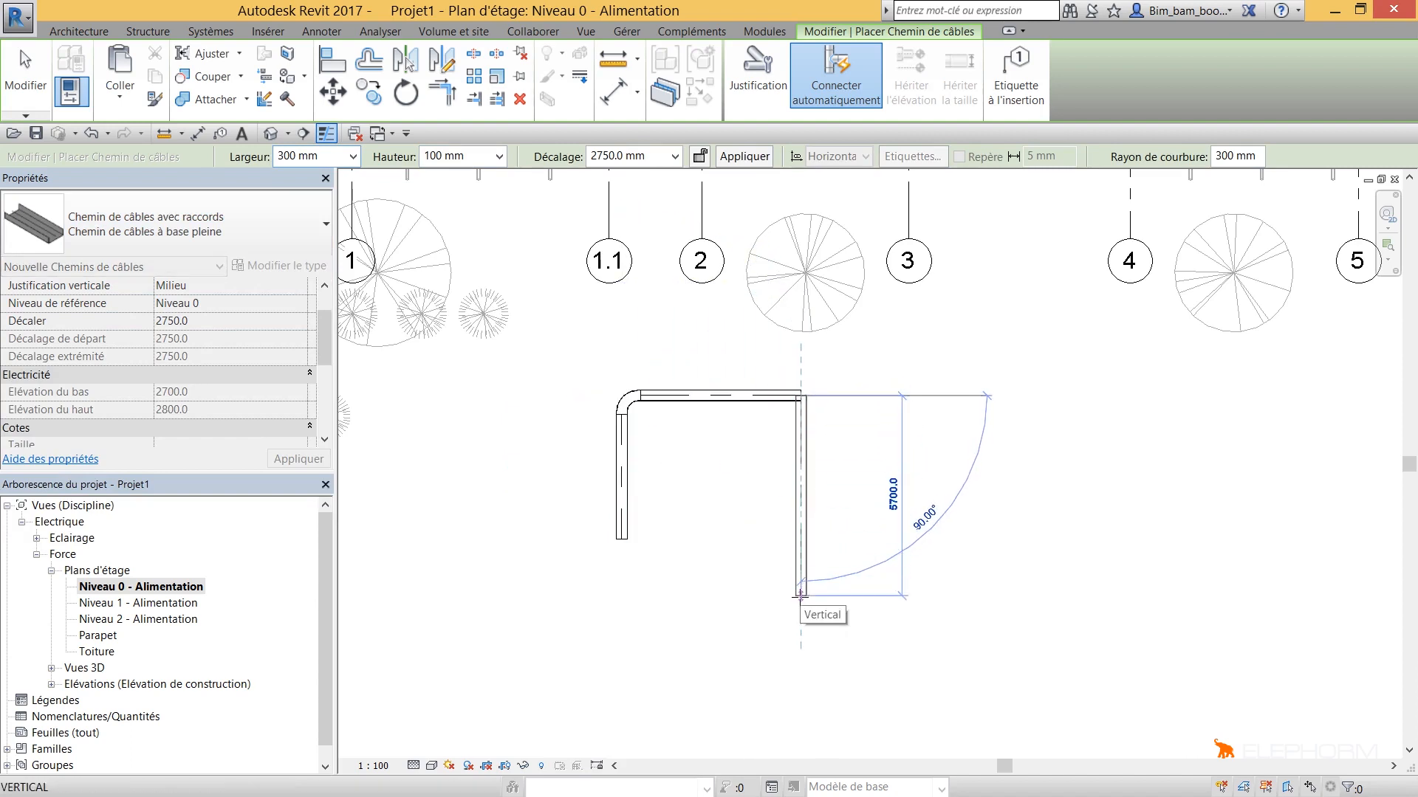
{"action": "left_click", "coordinate": [803, 470]}
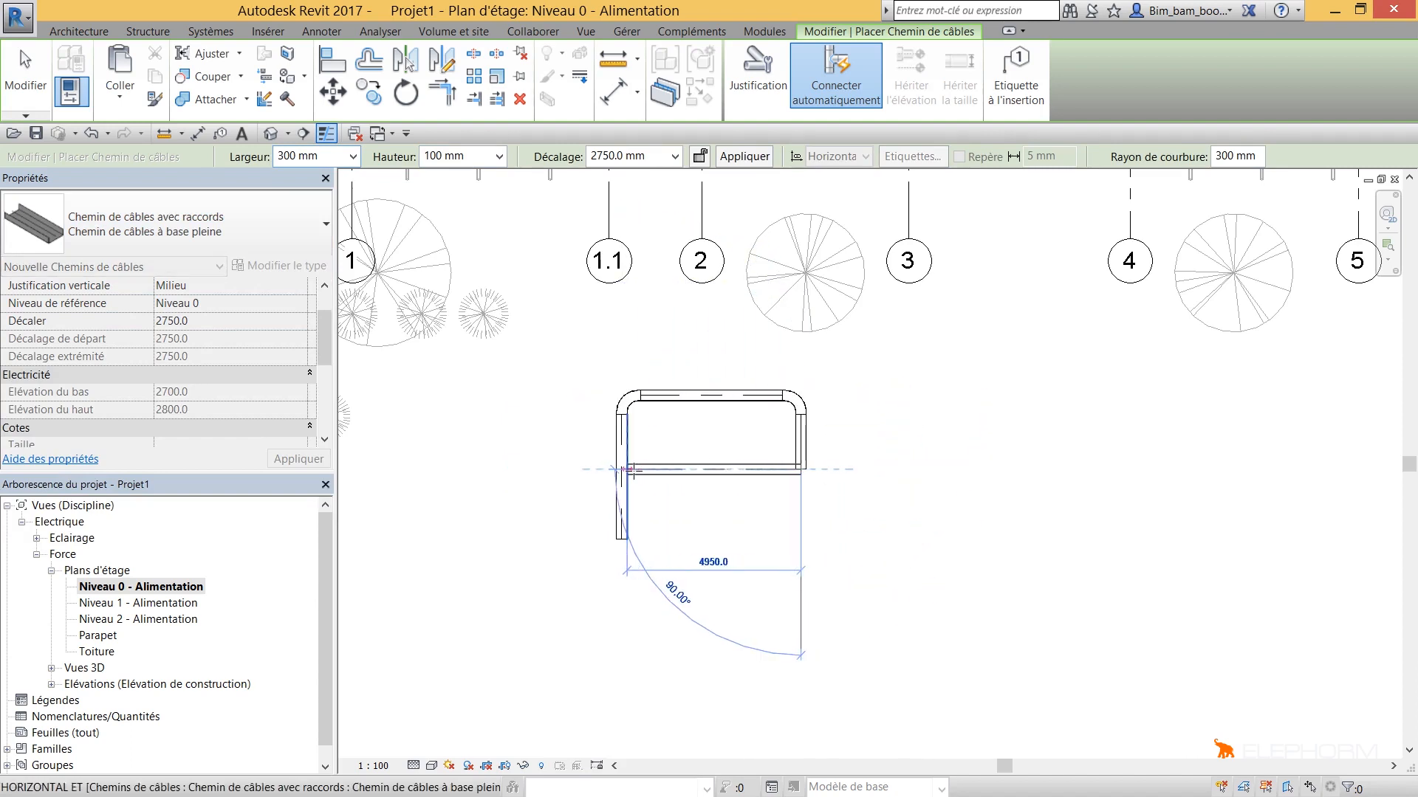
{"action": "left_click", "coordinate": [623, 469]}
{"action": "key", "text": "Escape"}
{"action": "key", "text": "Escape"}
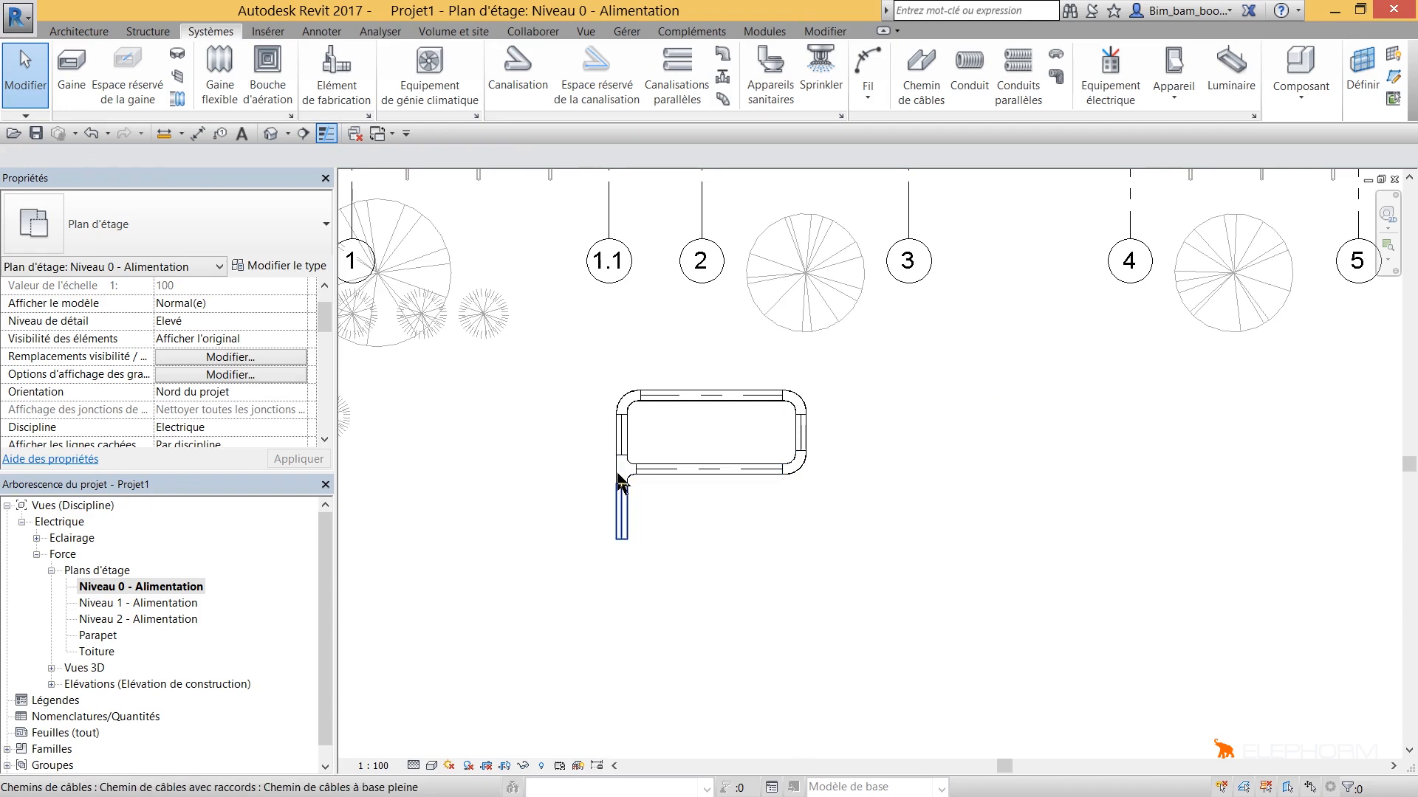
Draw a second P-shaped cable tray beside the first using Chemin de câbles en maillage de fils, with a first leg about 4000 mm long
{"action": "scroll", "coordinate": [742, 447], "scroll_direction": "up", "scroll_amount": 5}
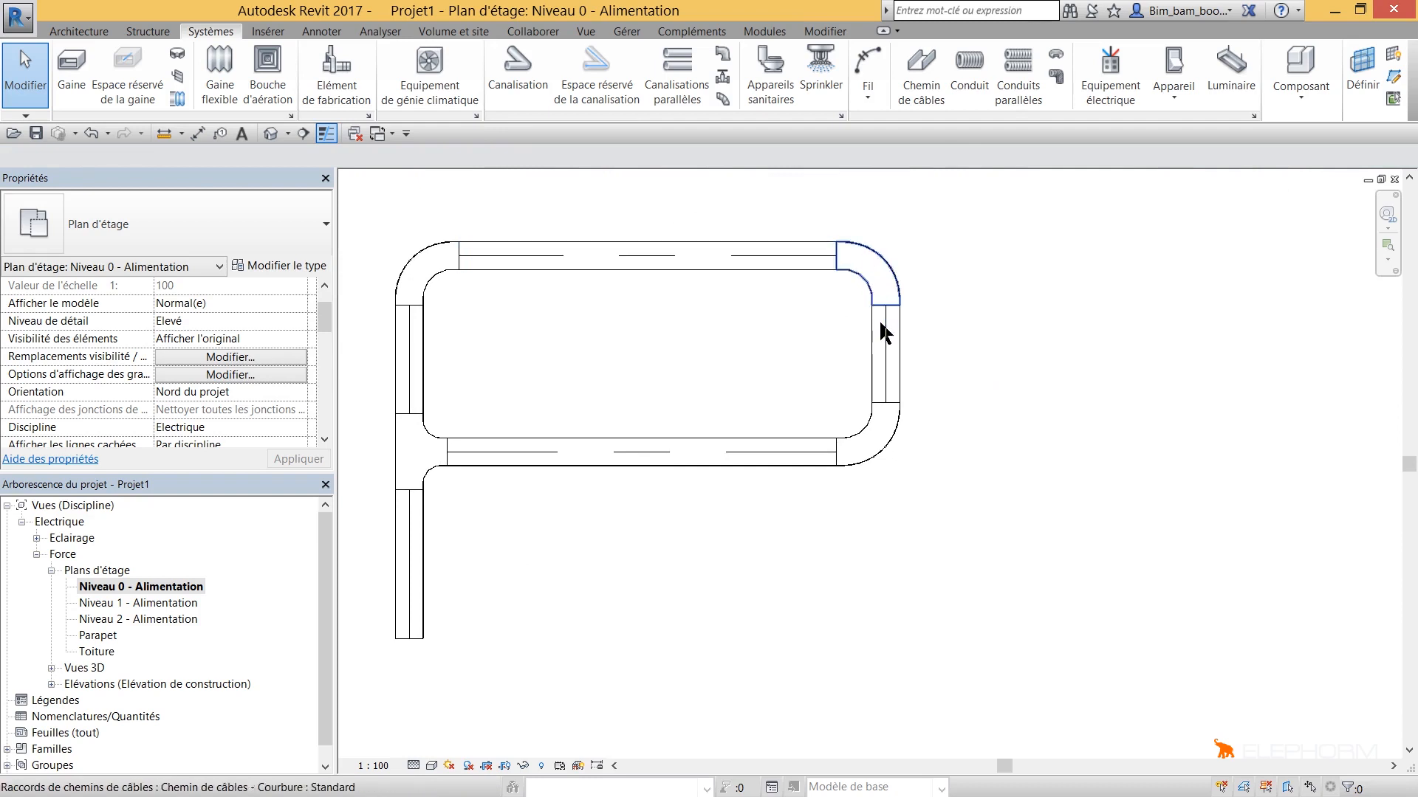
{"action": "left_click", "coordinate": [923, 103]}
{"action": "scroll", "coordinate": [950, 411], "scroll_direction": "down", "scroll_amount": 3}
{"action": "middle_click_drag", "start_coordinate": [950, 411], "coordinate": [779, 443]}
{"action": "left_click", "coordinate": [222, 223]}
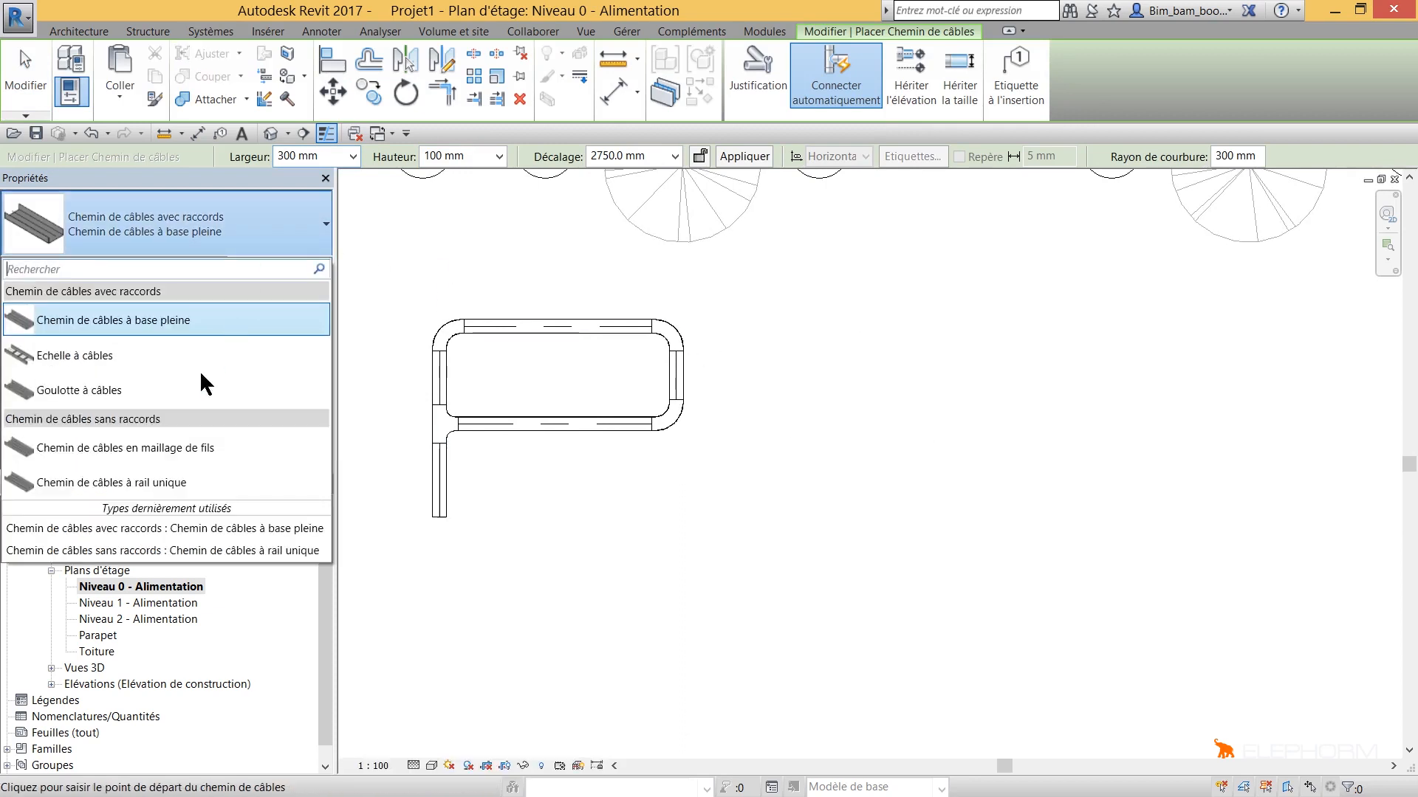
{"action": "left_click", "coordinate": [100, 455]}
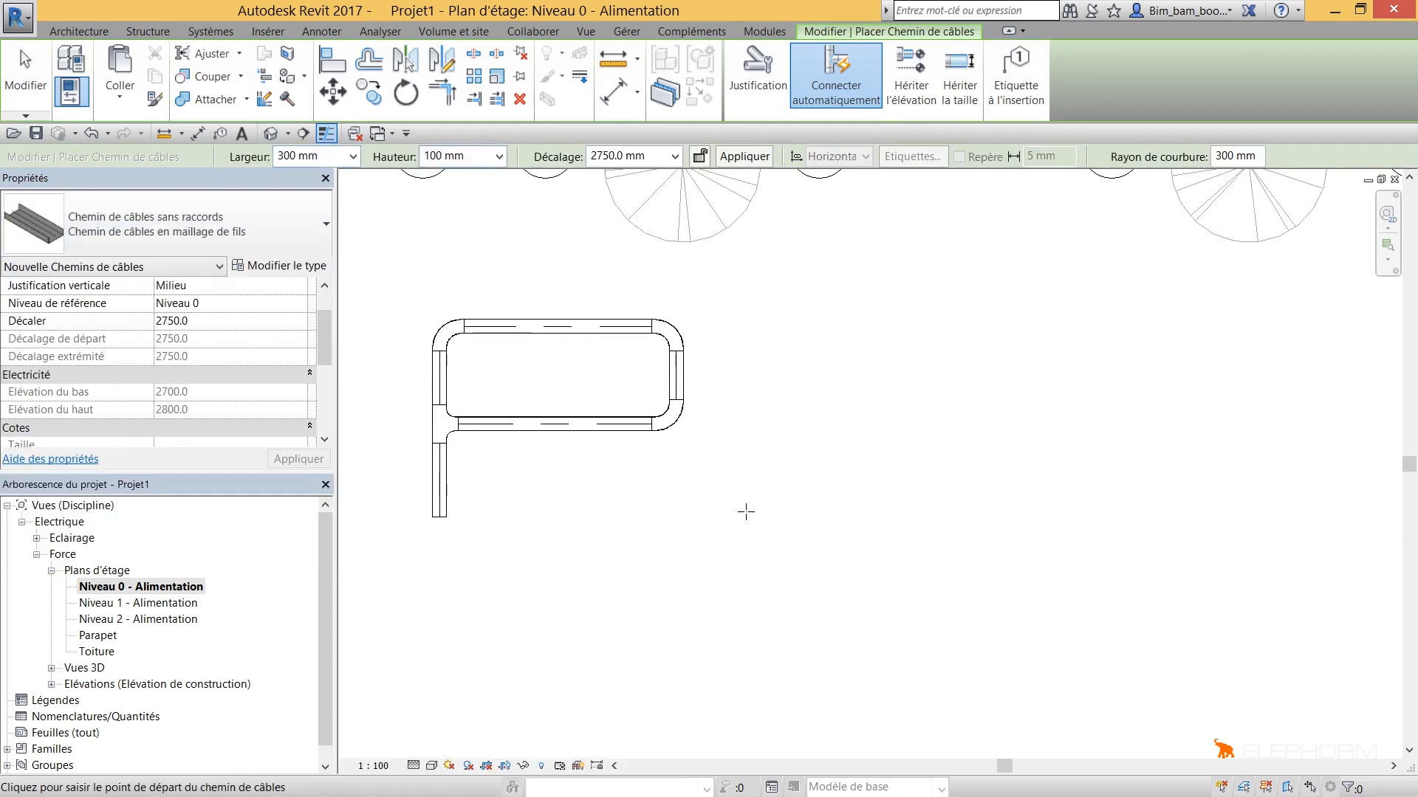
{"action": "left_click", "coordinate": [774, 516]}
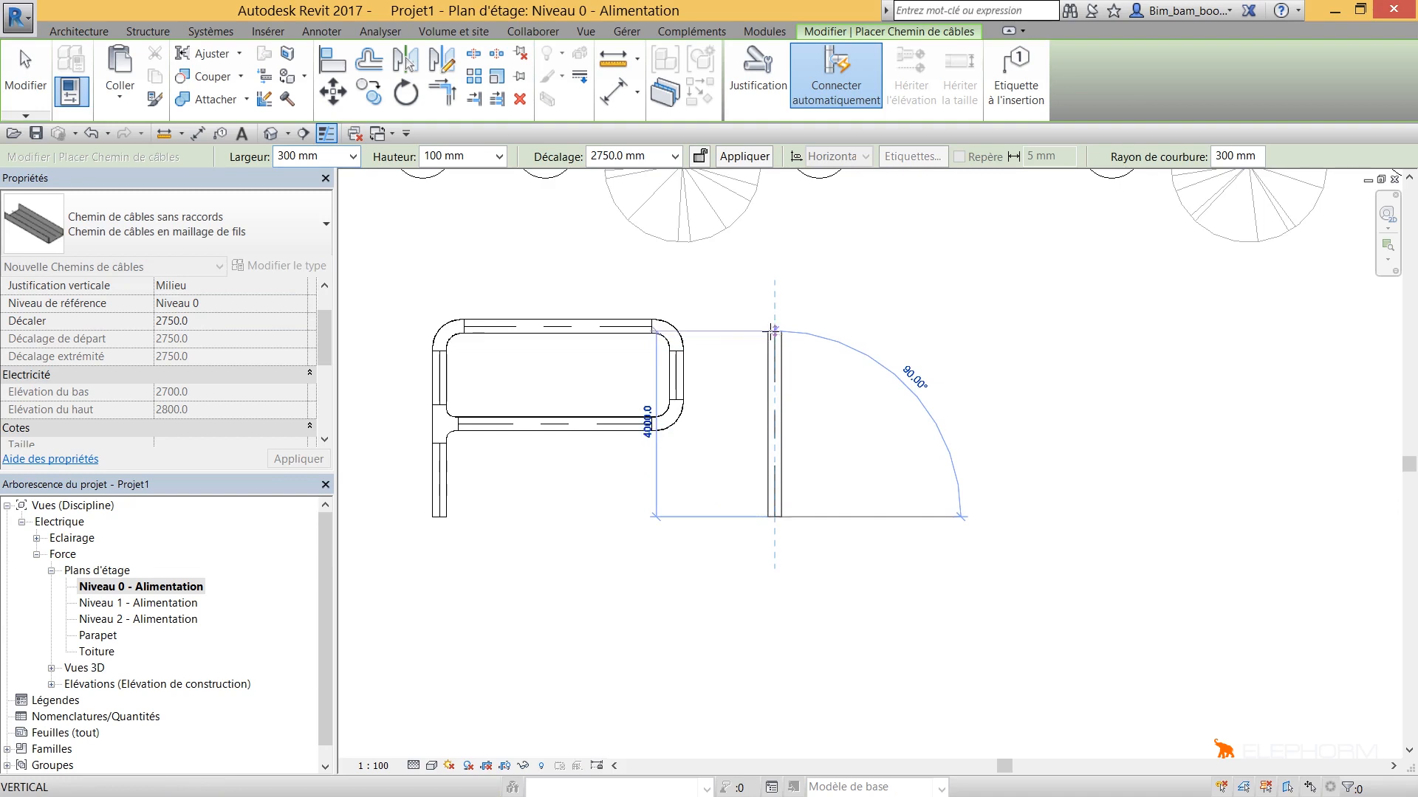
{"action": "left_click", "coordinate": [773, 331]}
{"action": "left_click", "coordinate": [960, 331]}
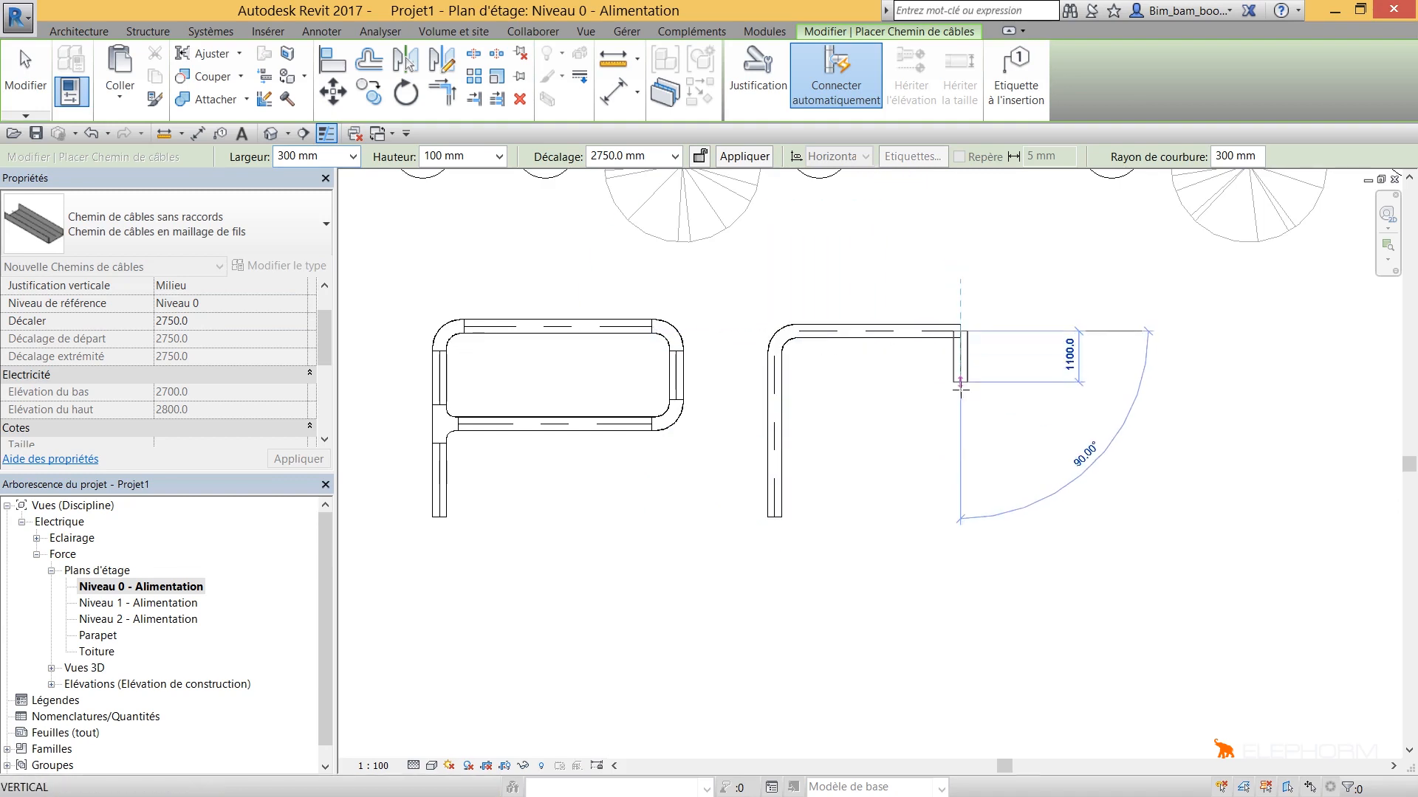
{"action": "left_click", "coordinate": [959, 425]}
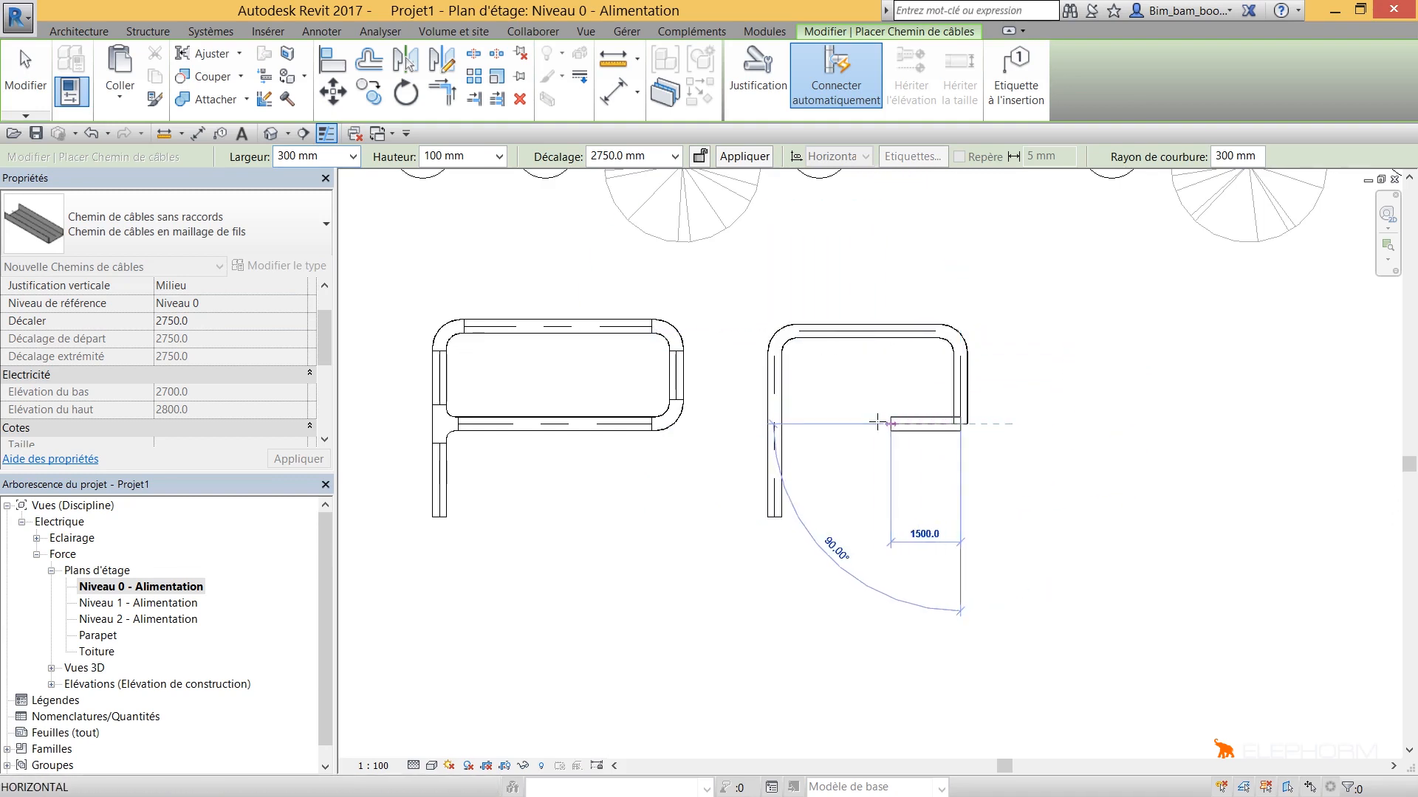
{"action": "left_click", "coordinate": [775, 425]}
{"action": "key", "text": "Escape"}
{"action": "key", "text": "Escape"}
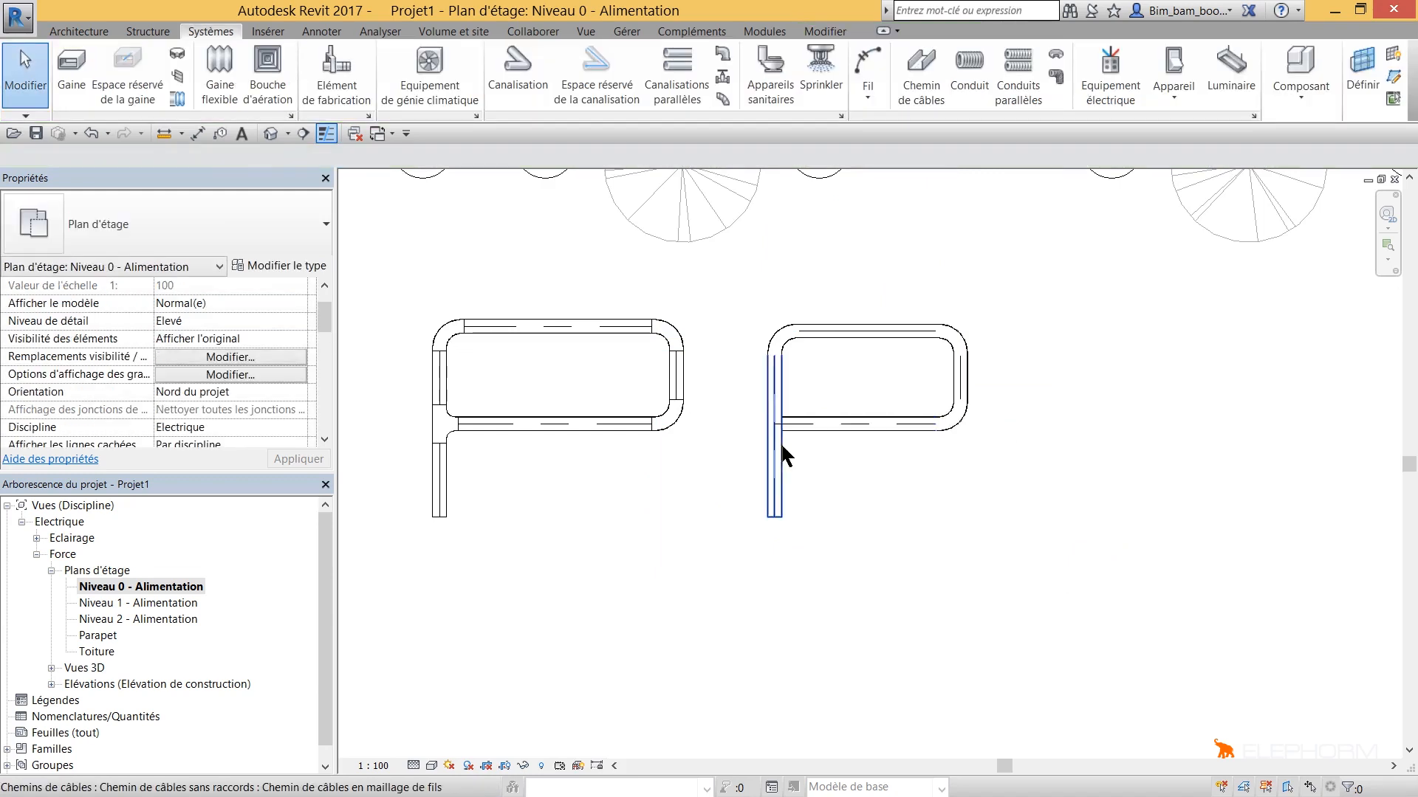
Isolate both cable tray runs in a 3D section-box view and set its visual style to Couleurs uniformes
{"action": "scroll", "coordinate": [773, 340], "scroll_direction": "up", "scroll_amount": 4}
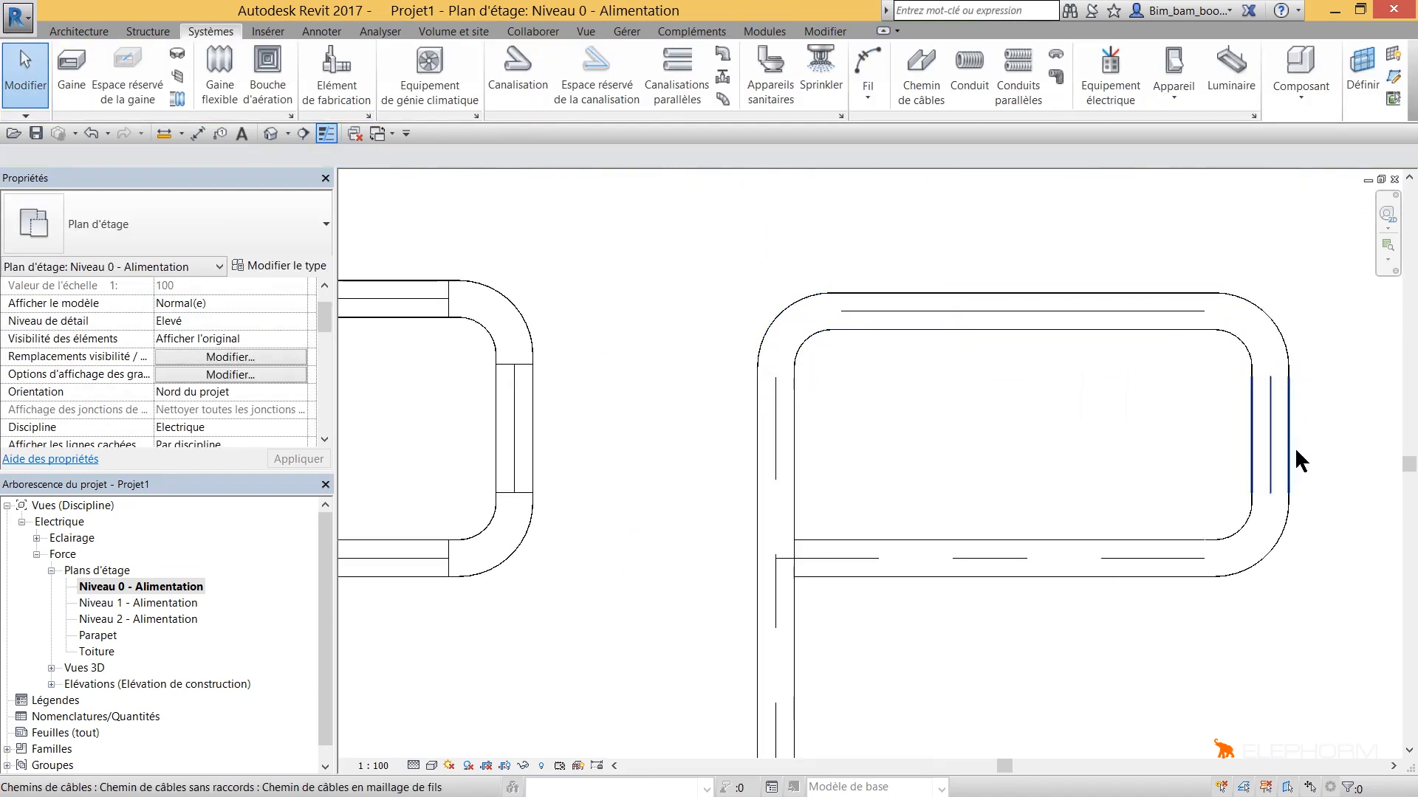
{"action": "scroll", "coordinate": [810, 570], "scroll_direction": "down", "scroll_amount": 4}
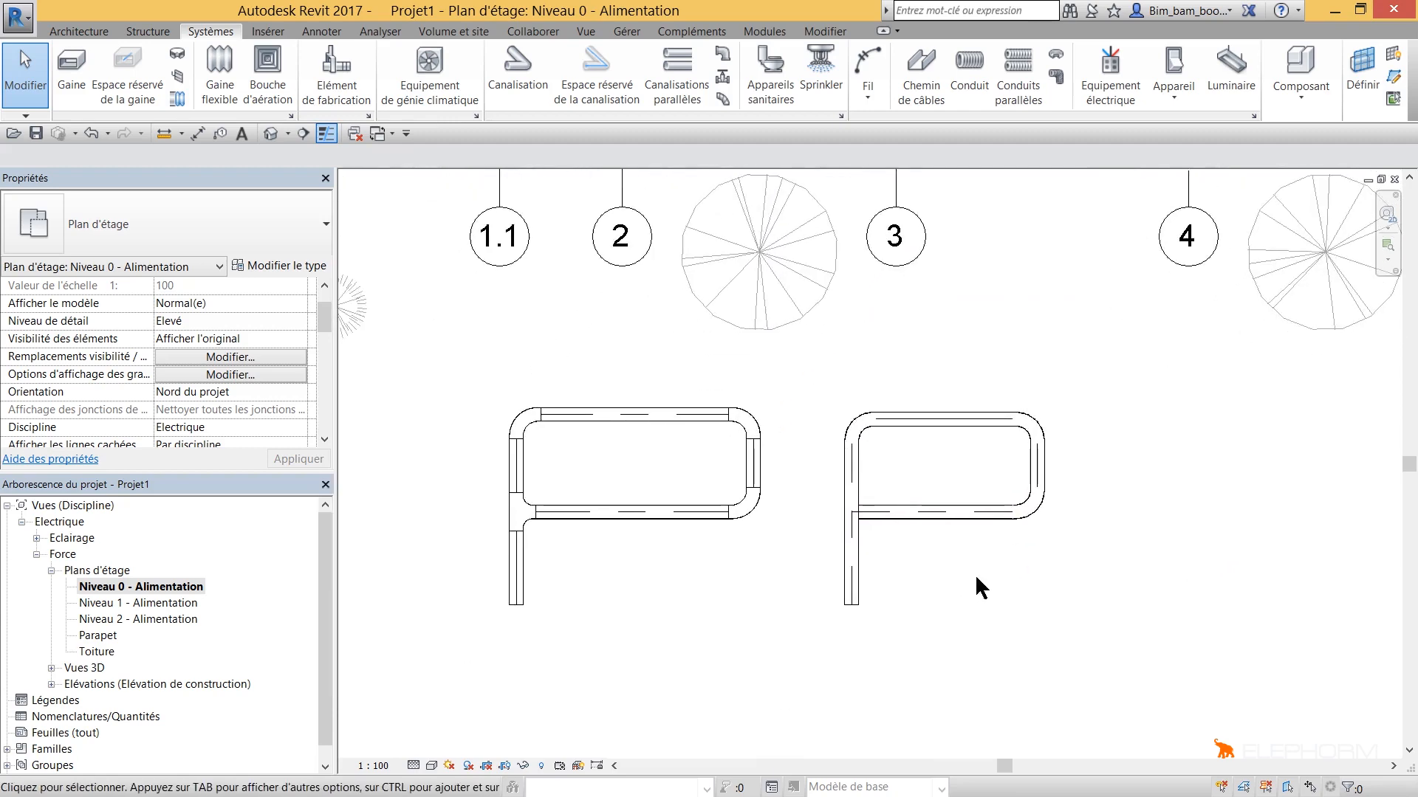
{"action": "left_click_drag", "start_coordinate": [1277, 657], "coordinate": [416, 368]}
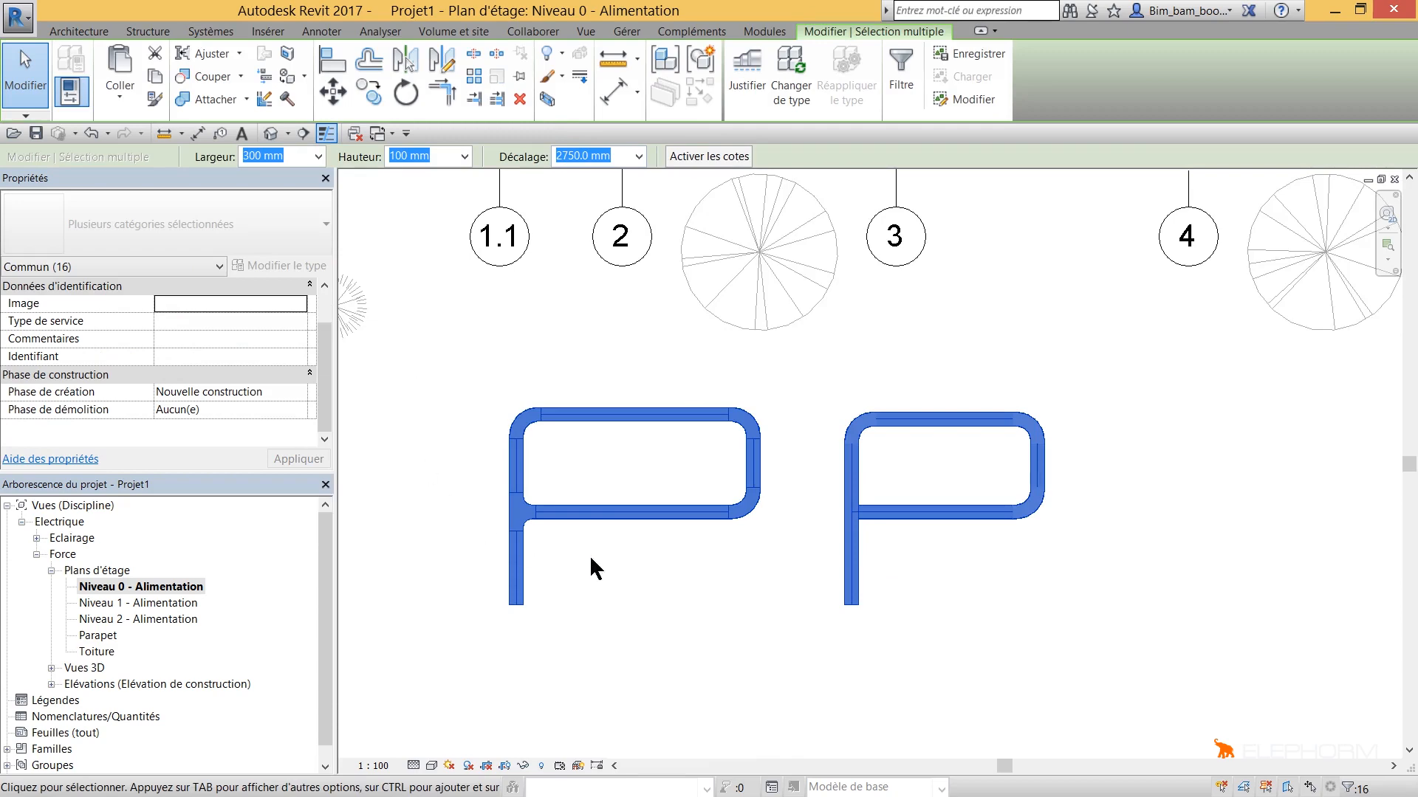
{"action": "left_click", "coordinate": [546, 99]}
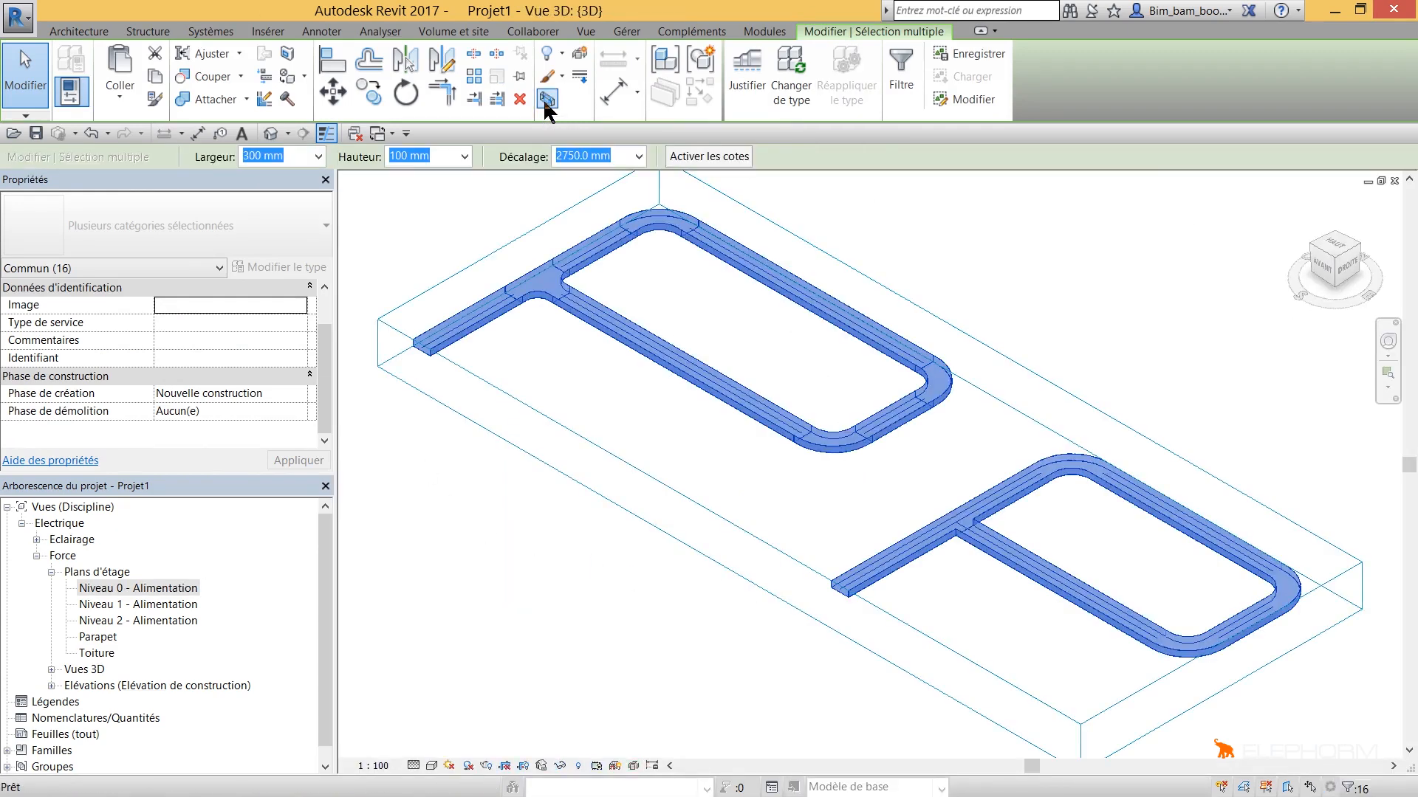
{"action": "left_click", "coordinate": [747, 484]}
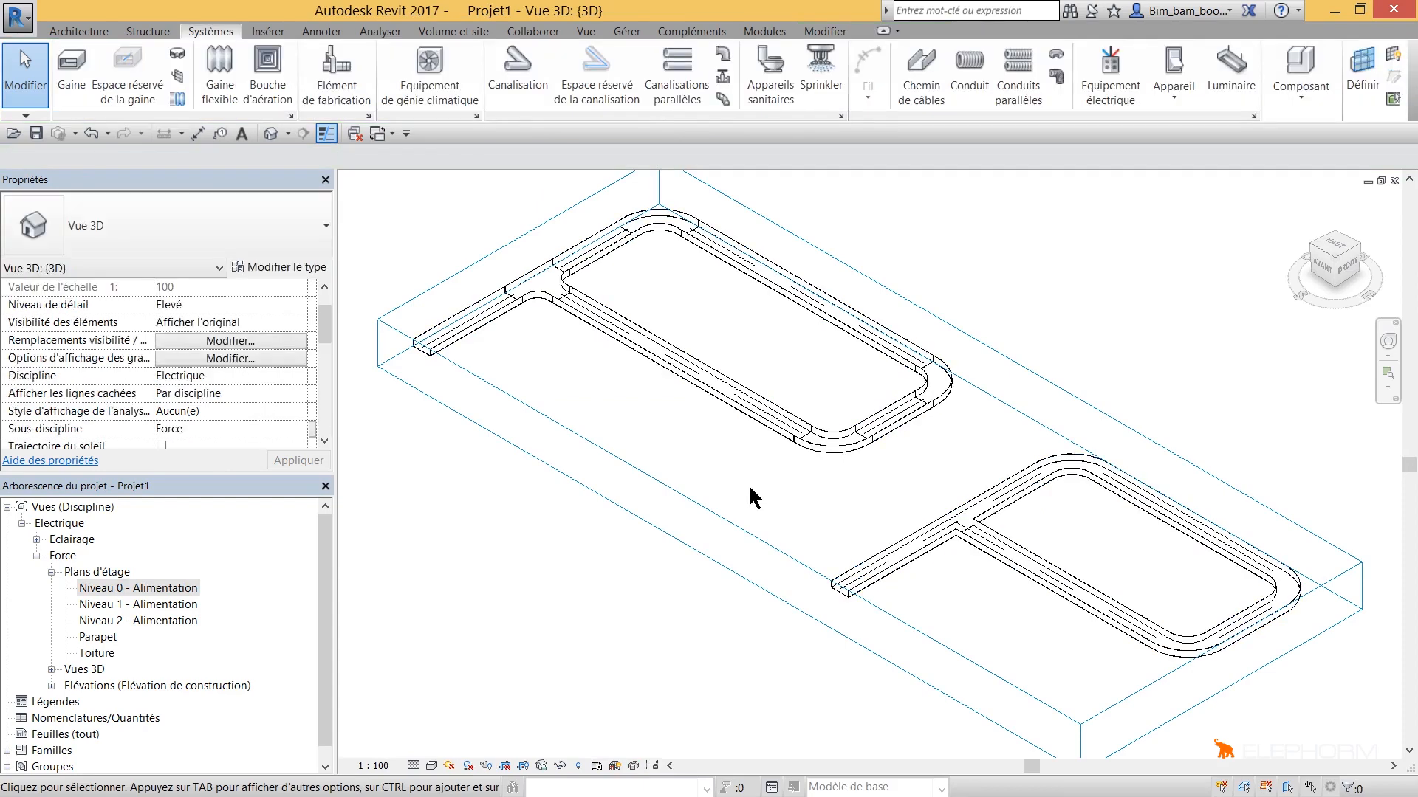
{"action": "left_click", "coordinate": [431, 765]}
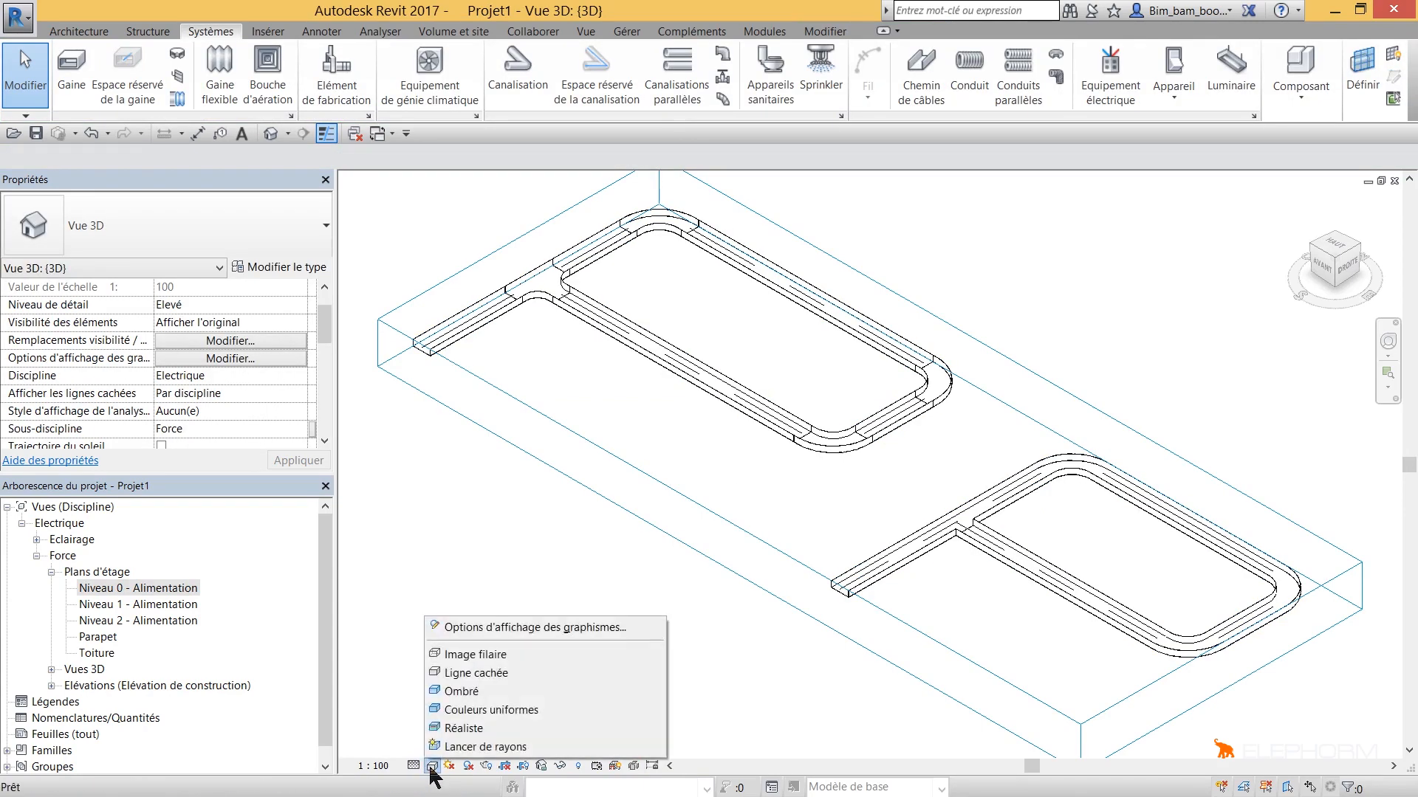
{"action": "left_click", "coordinate": [453, 709]}
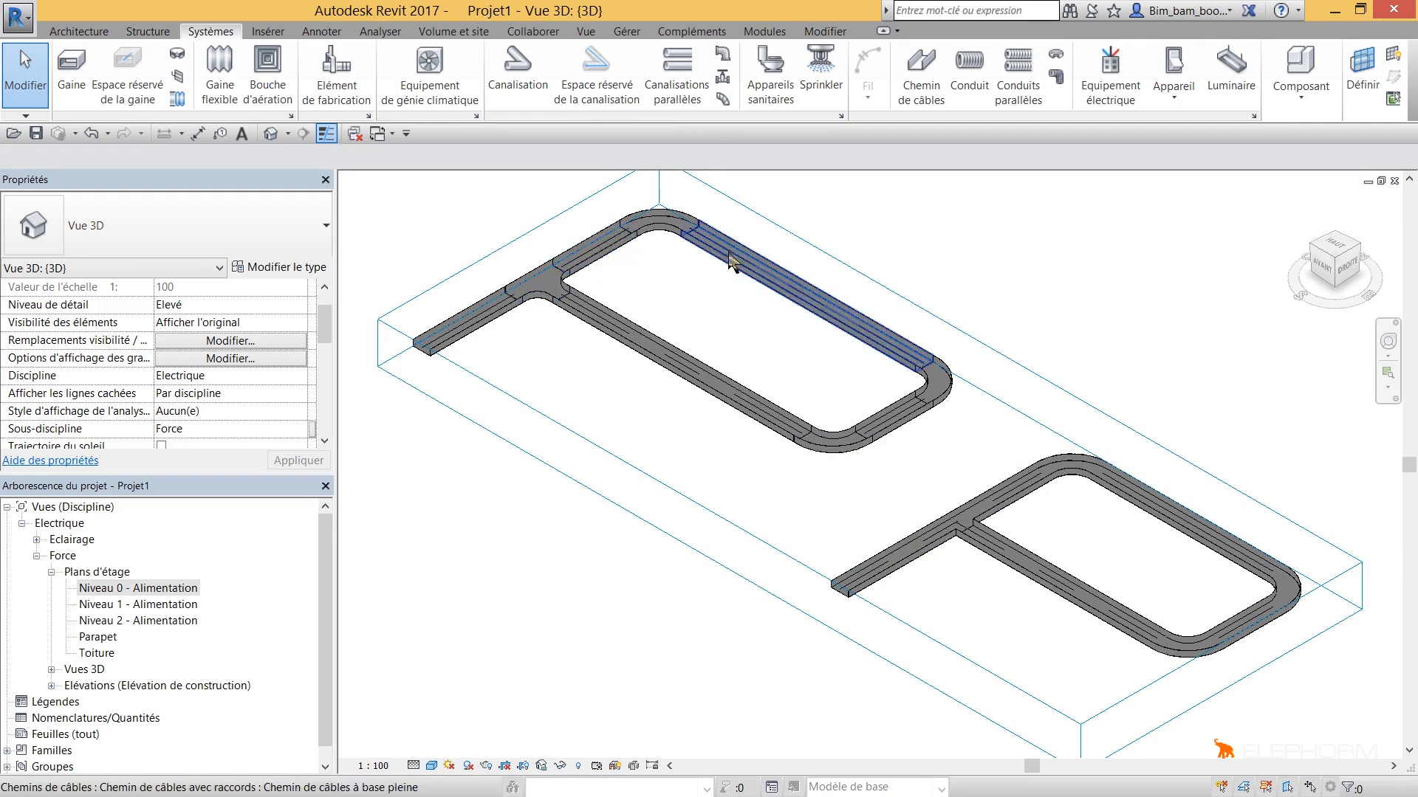
Examine the bend and tee fittings of the solid-base tray, and compare them with the wire-mesh tray's bends and branch junction
{"action": "left_click", "coordinate": [827, 441]}
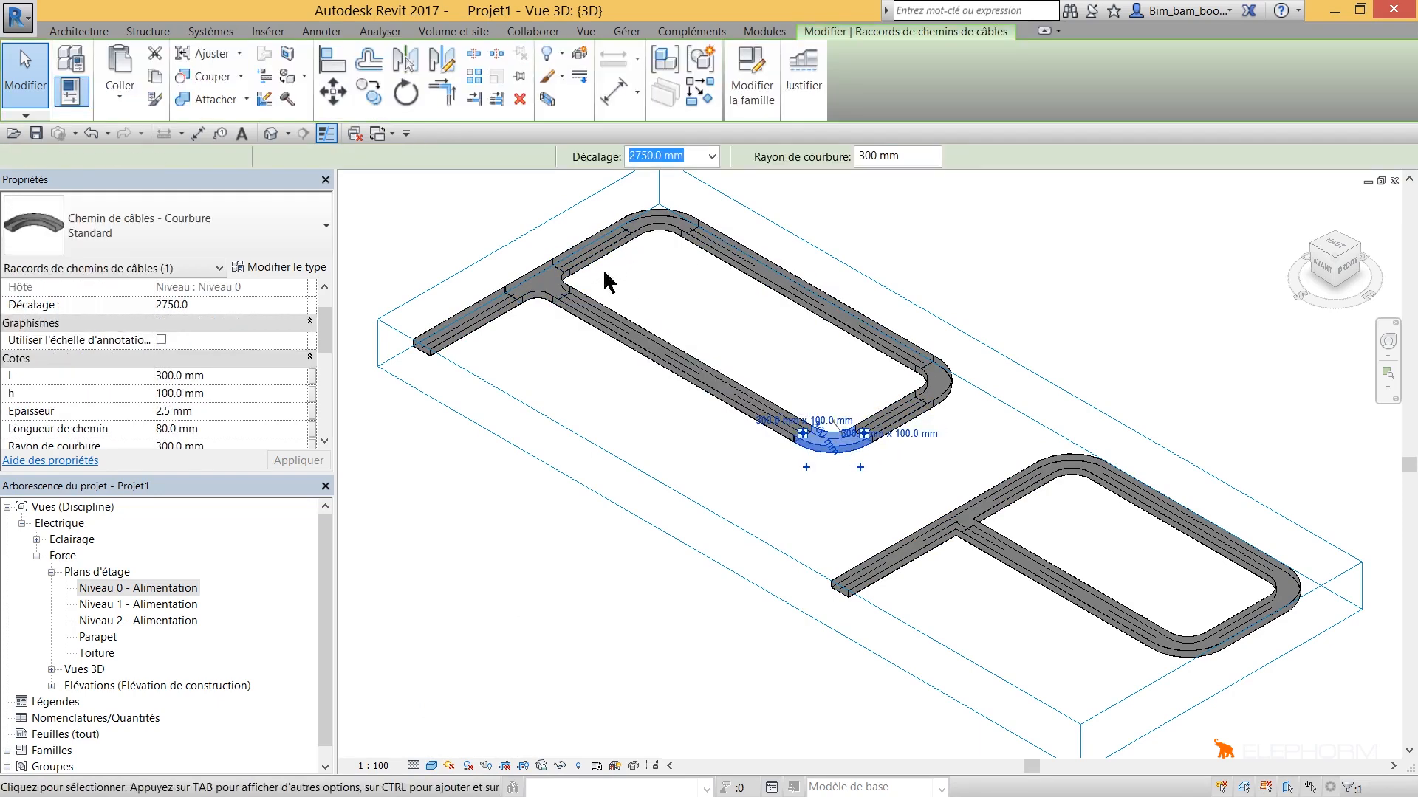
{"action": "left_click", "coordinate": [543, 284]}
{"action": "scroll", "coordinate": [493, 219], "scroll_direction": "up", "scroll_amount": 3}
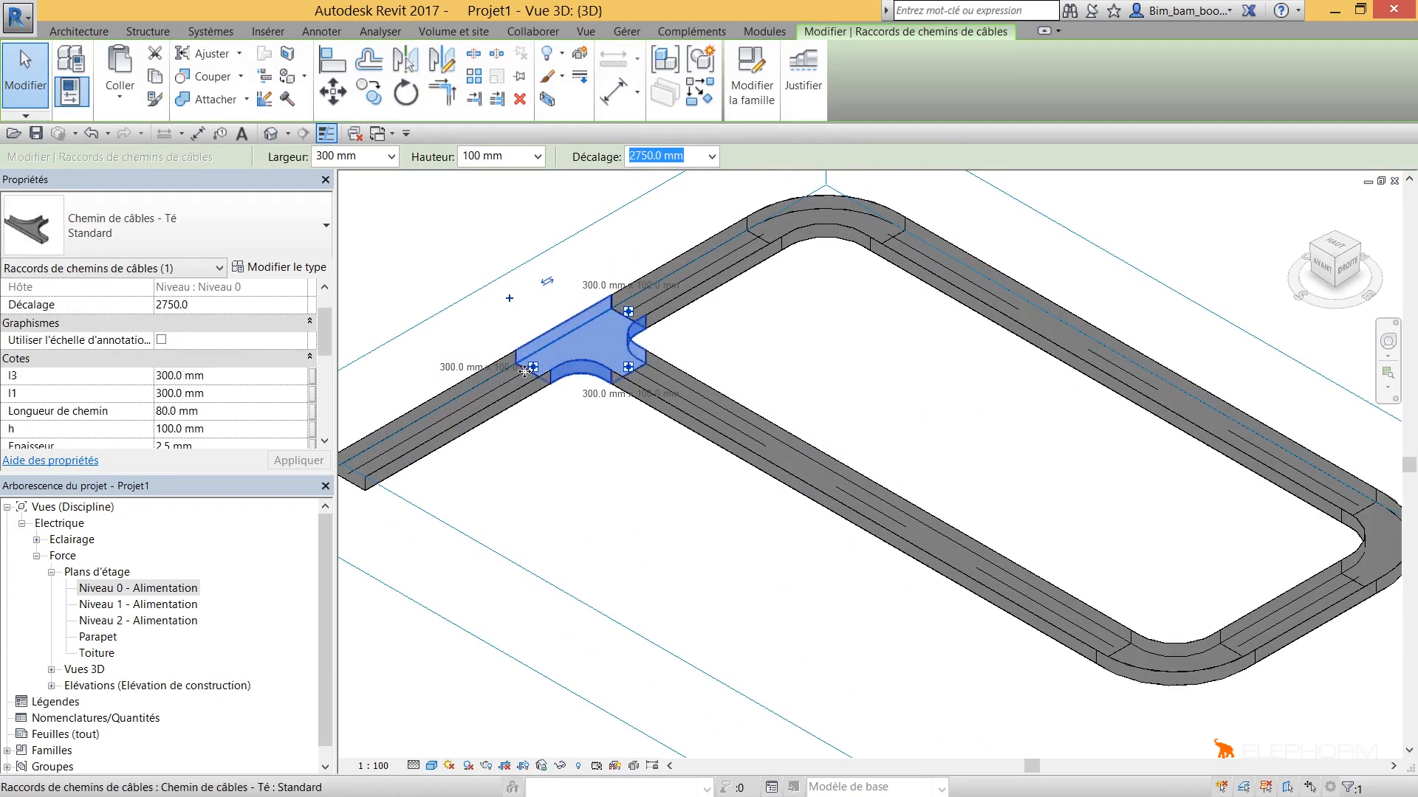
{"action": "left_click", "coordinate": [668, 491]}
{"action": "middle_click_drag", "start_coordinate": [980, 689], "coordinate": [484, 406]}
{"action": "middle_click_drag", "start_coordinate": [939, 642], "coordinate": [668, 492]}
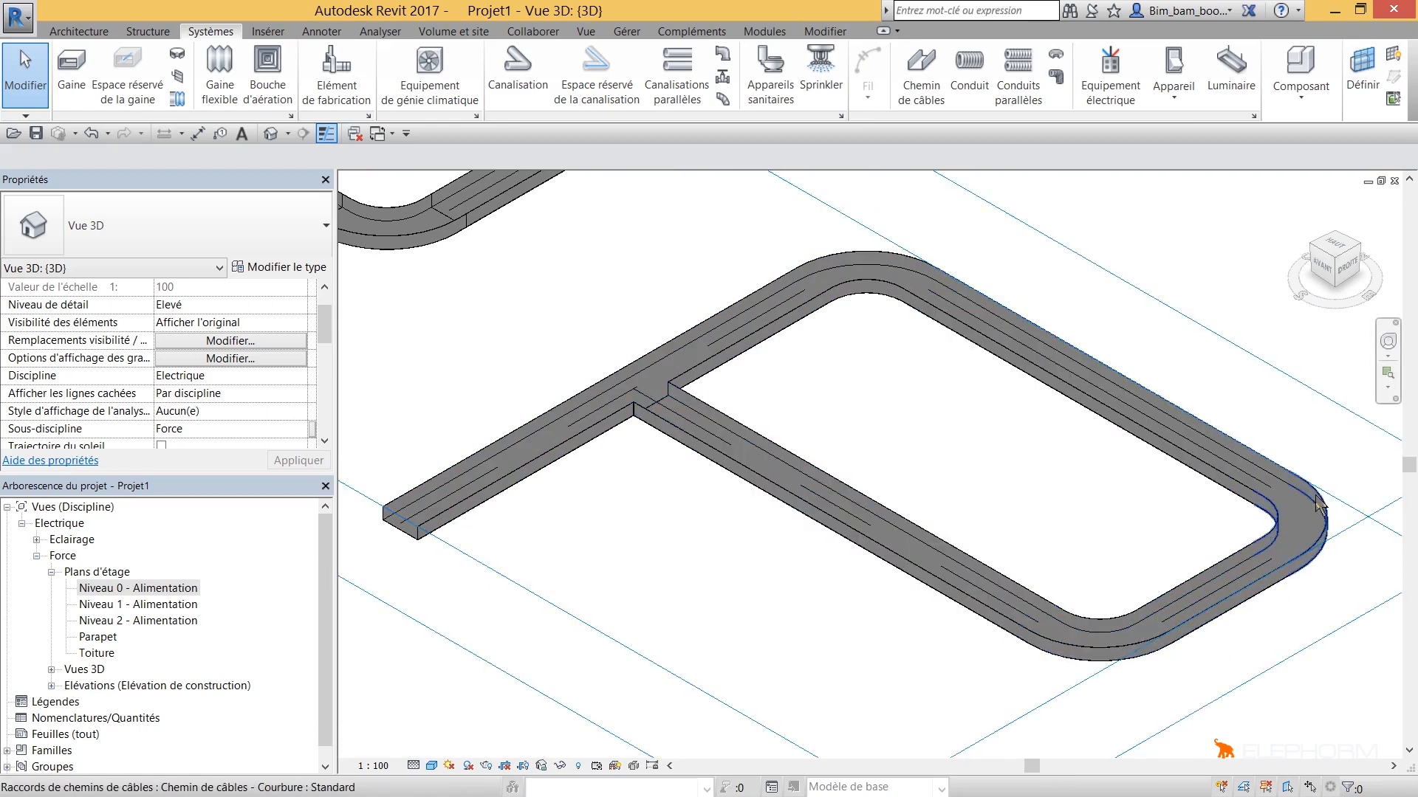
{"action": "scroll", "coordinate": [644, 412], "scroll_direction": "up", "scroll_amount": 5}
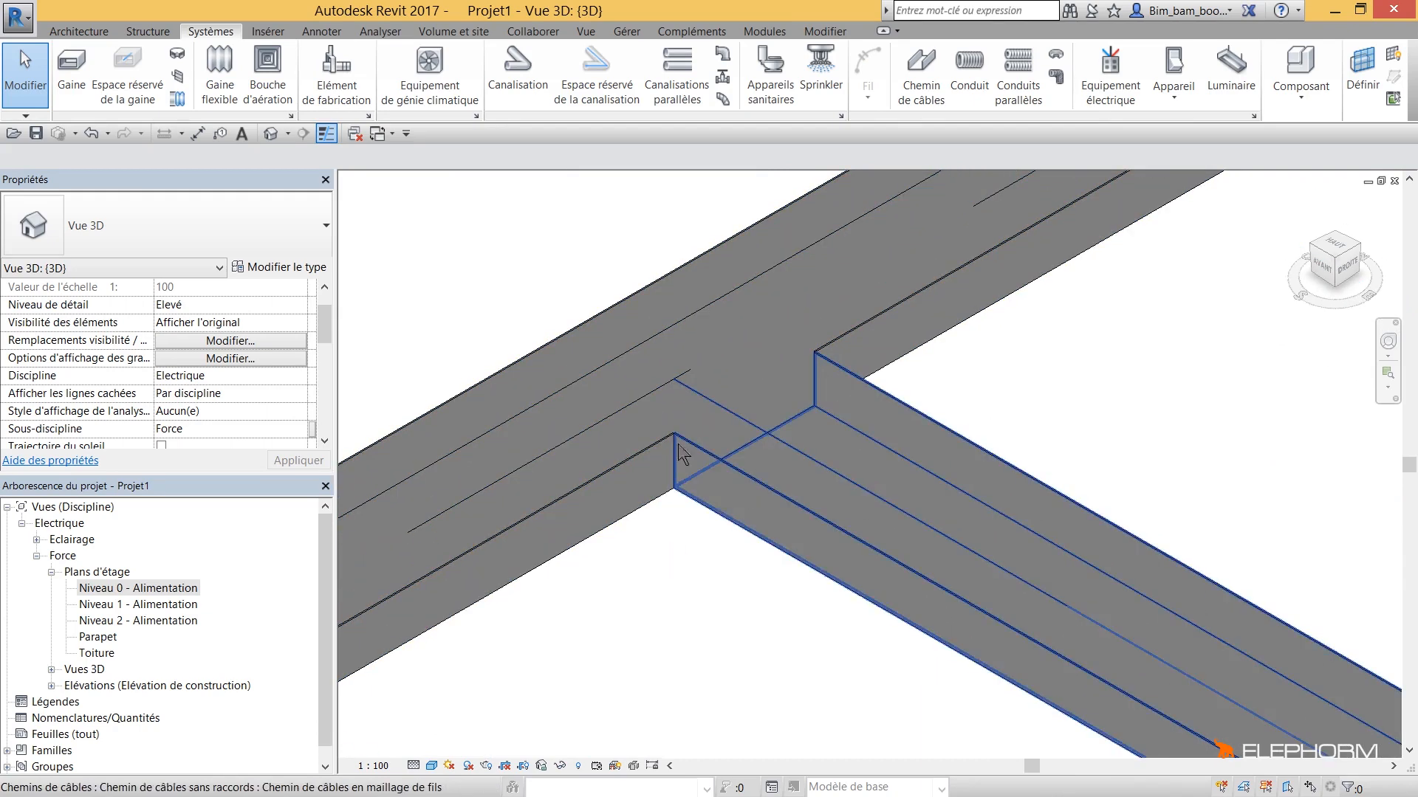
{"action": "scroll", "coordinate": [720, 506], "scroll_direction": "down", "scroll_amount": 5}
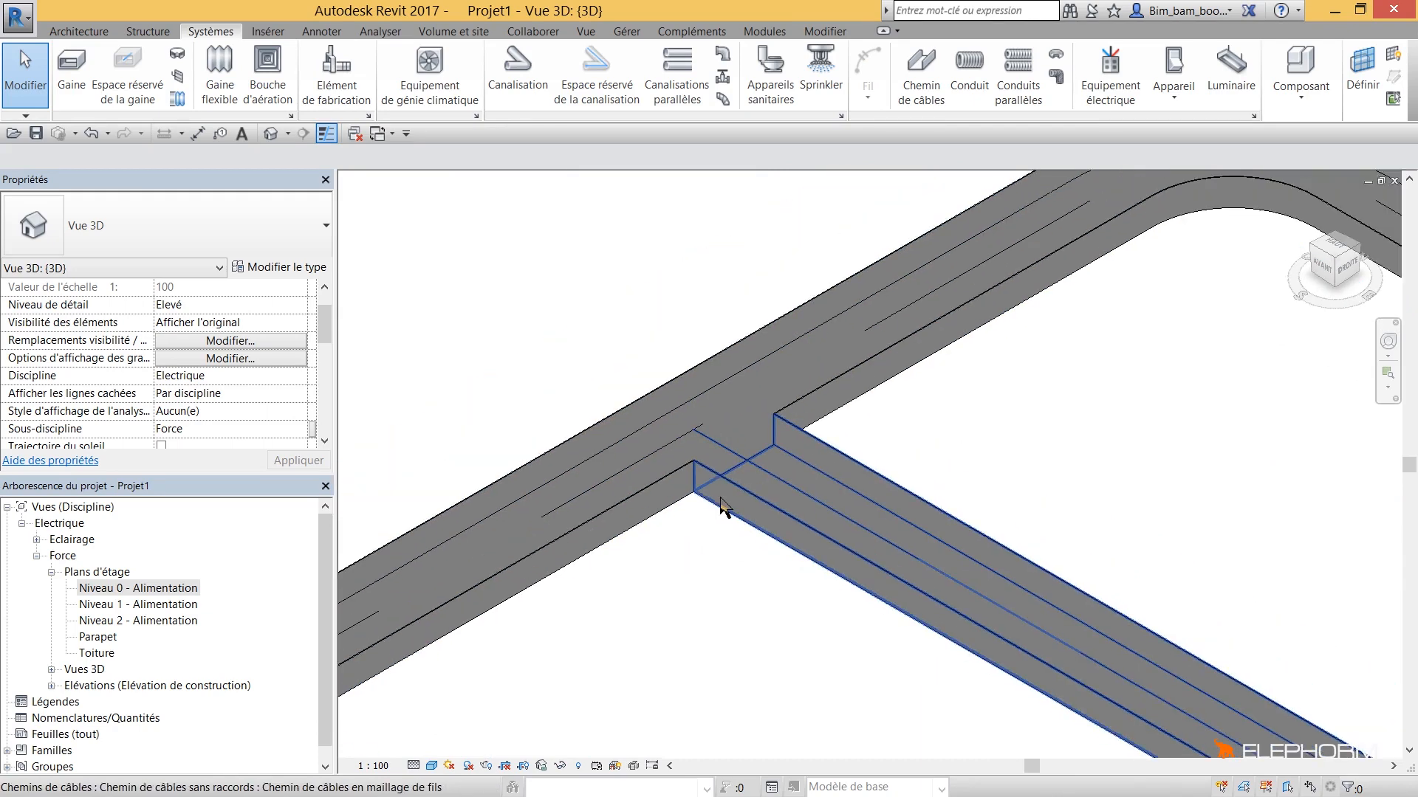
{"action": "scroll", "coordinate": [720, 507], "scroll_direction": "down", "scroll_amount": 6}
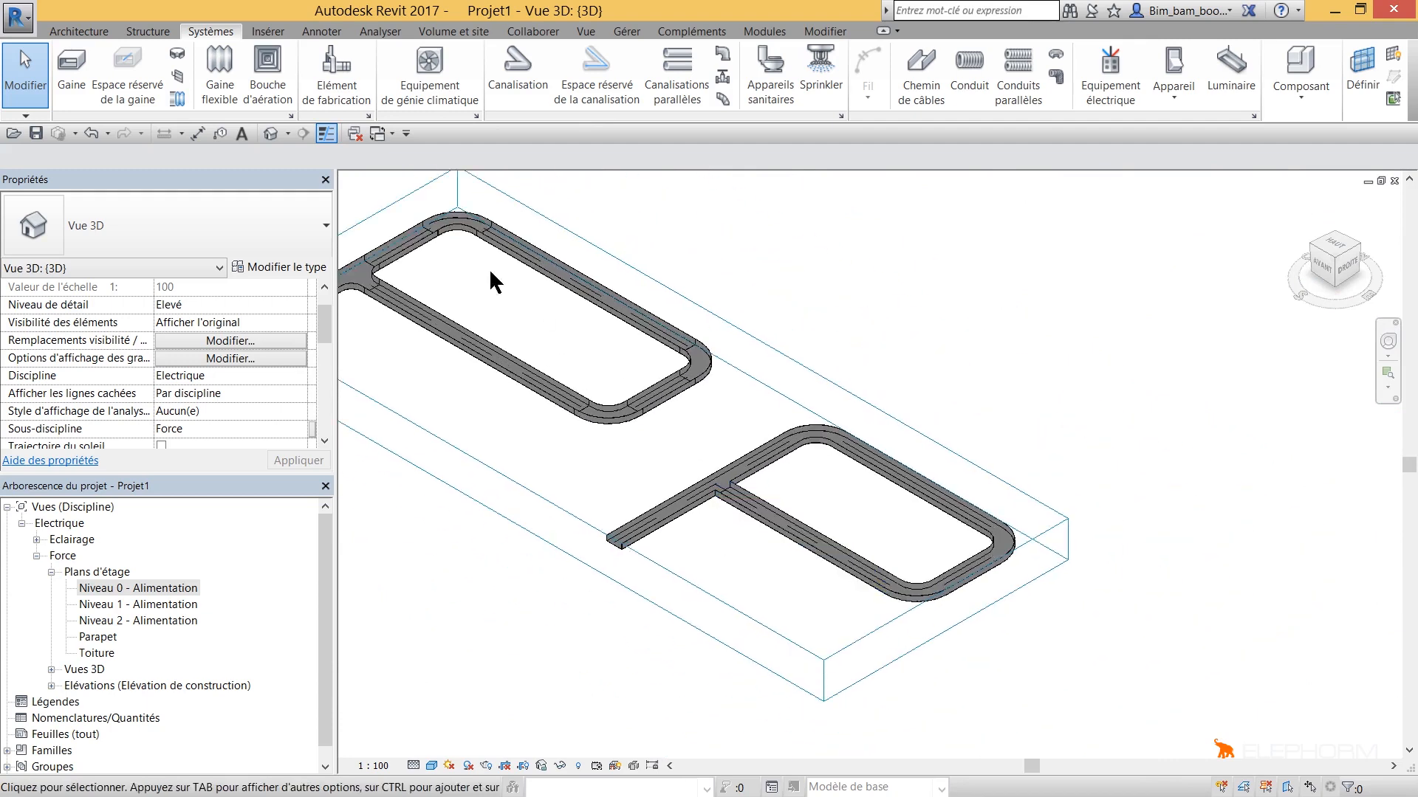
Select the entire connected network of the wire-mesh cable tray, starting from its straight first leg
{"action": "middle_click_drag", "start_coordinate": [535, 499], "coordinate": [646, 502]}
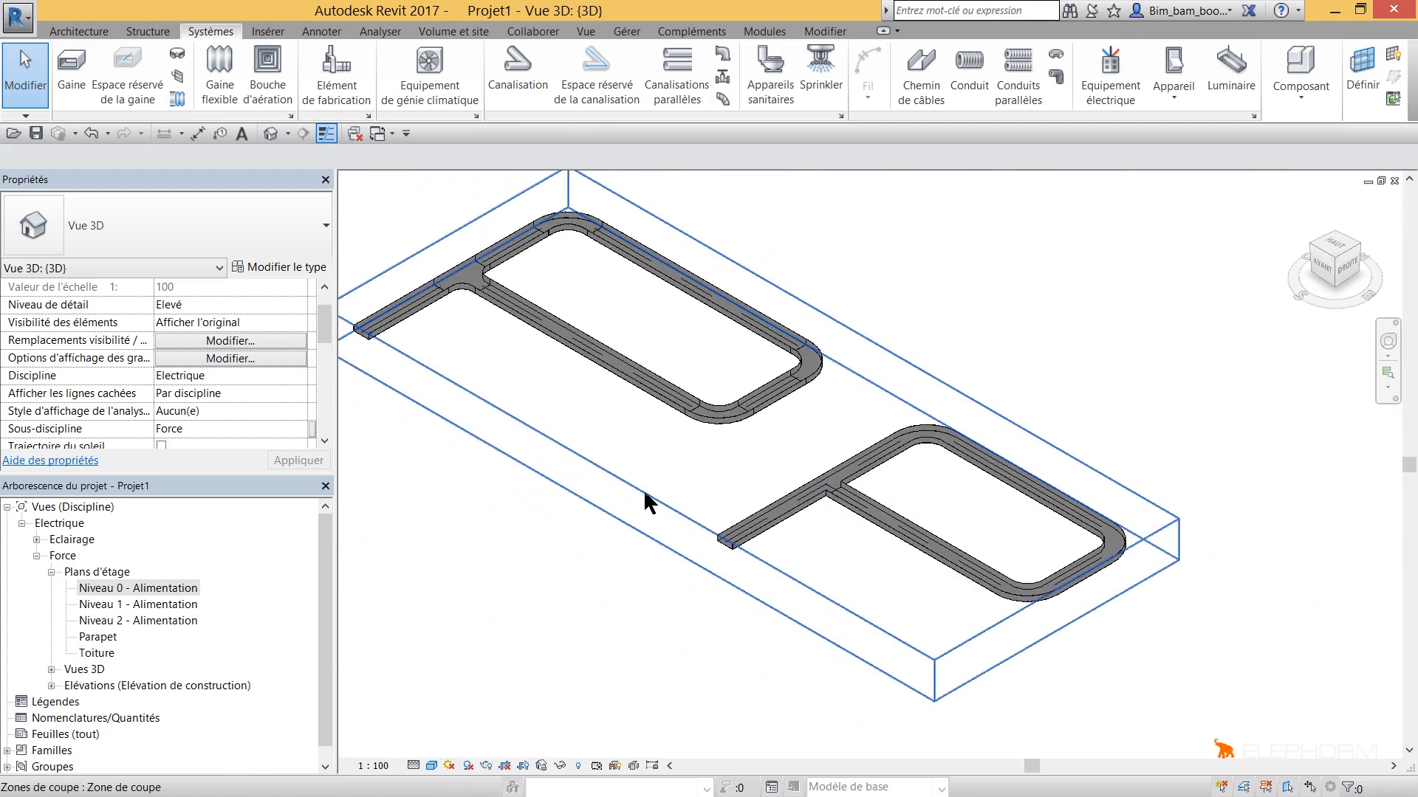
{"action": "key", "text": "Tab"}
{"action": "key", "text": "Tab"}
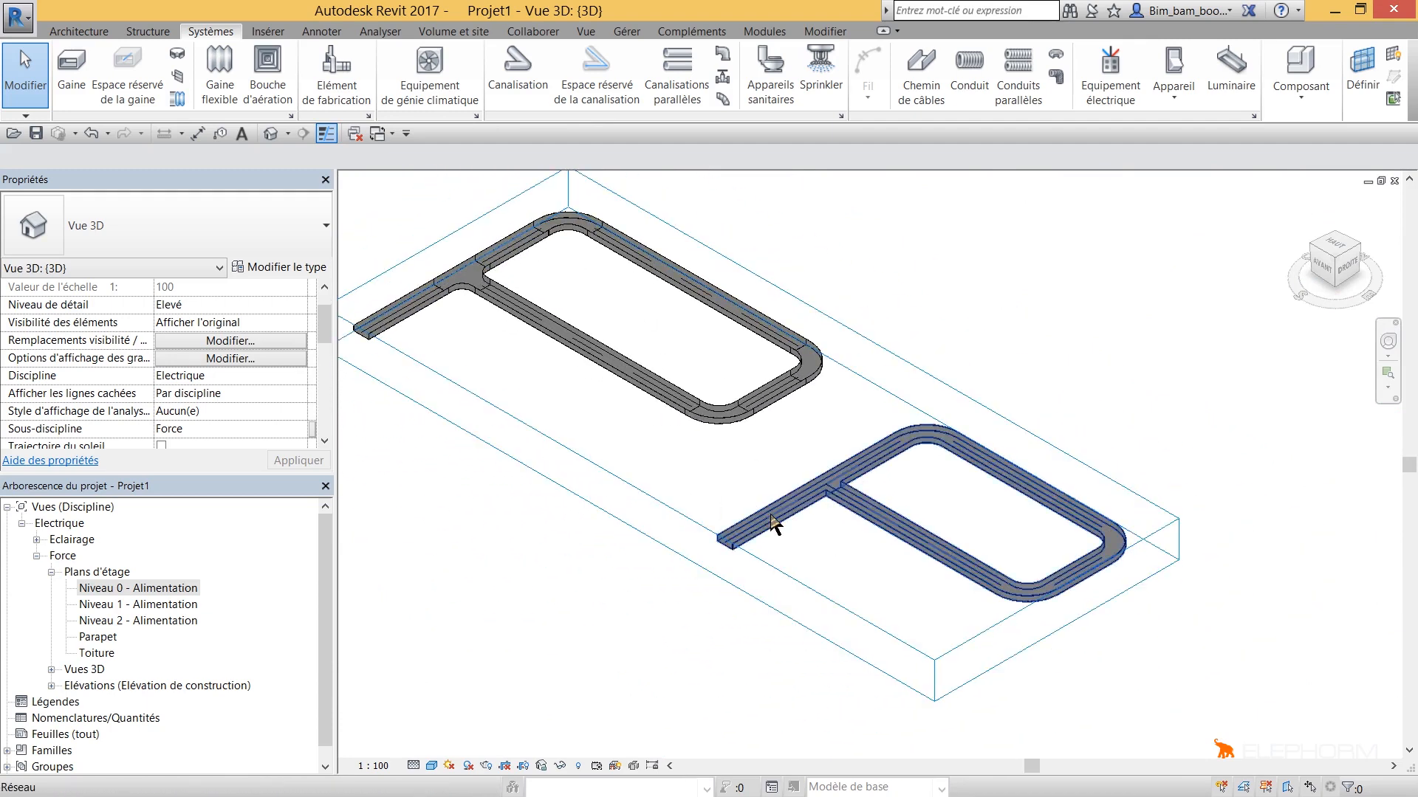
{"action": "left_click", "coordinate": [773, 522]}
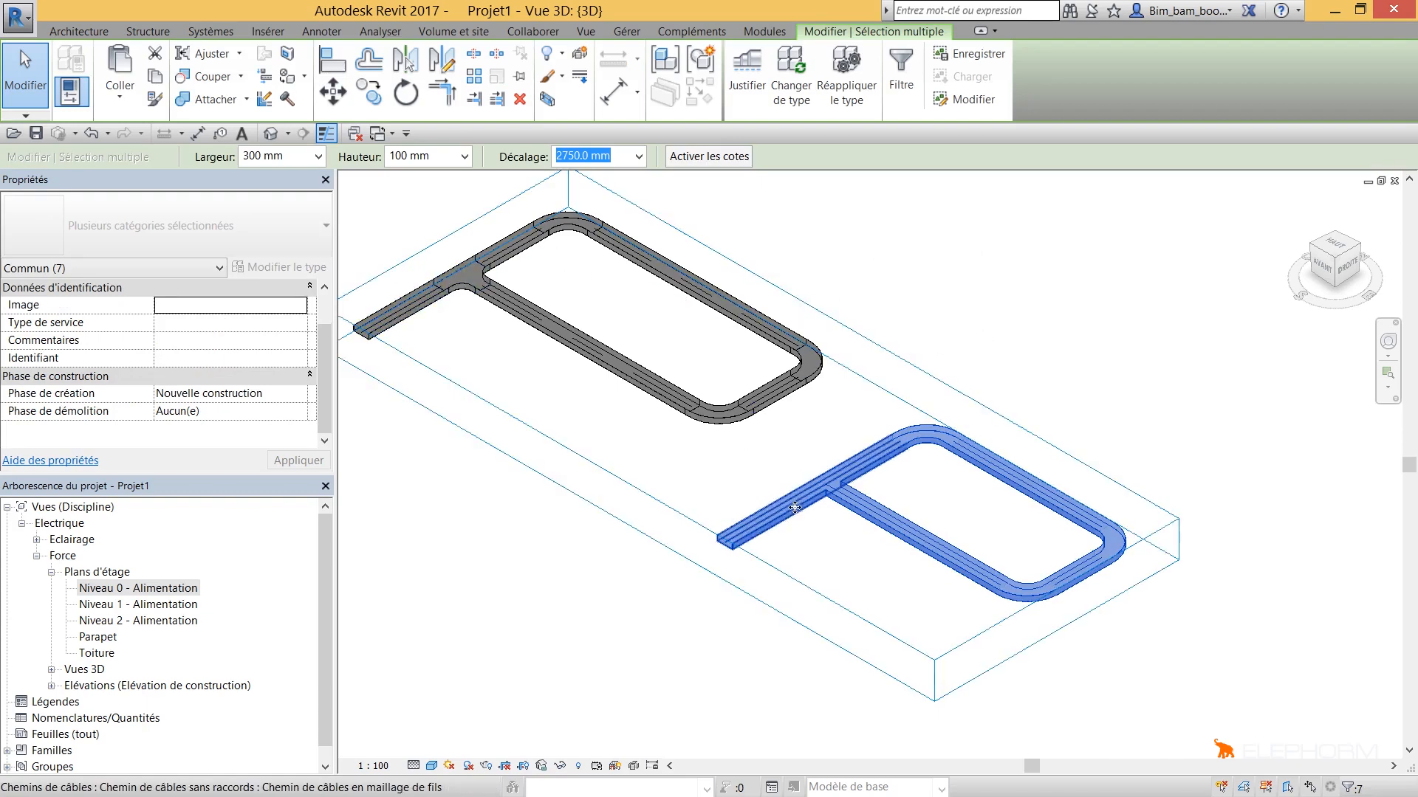
{"action": "left_click", "coordinate": [775, 487]}
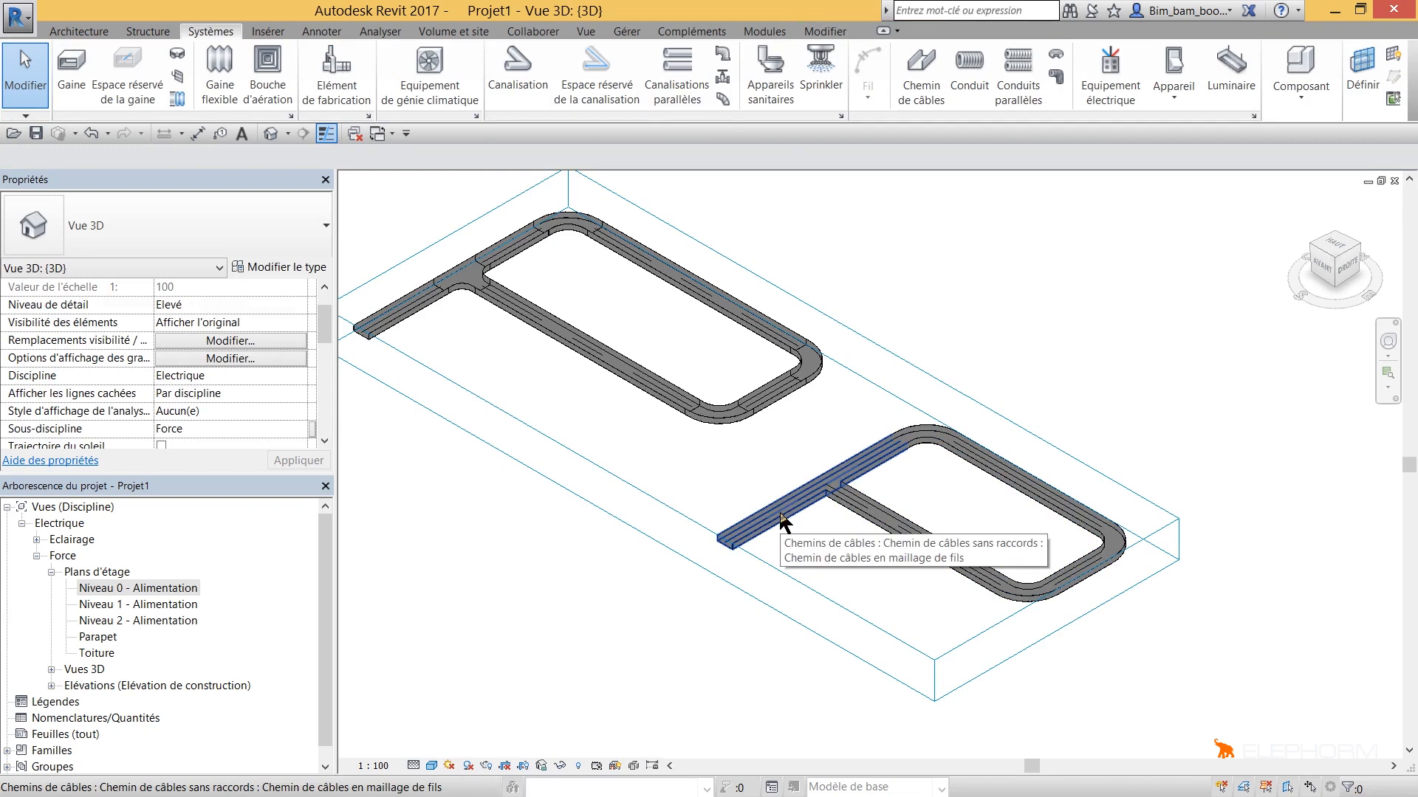
{"action": "key", "text": "Tab"}
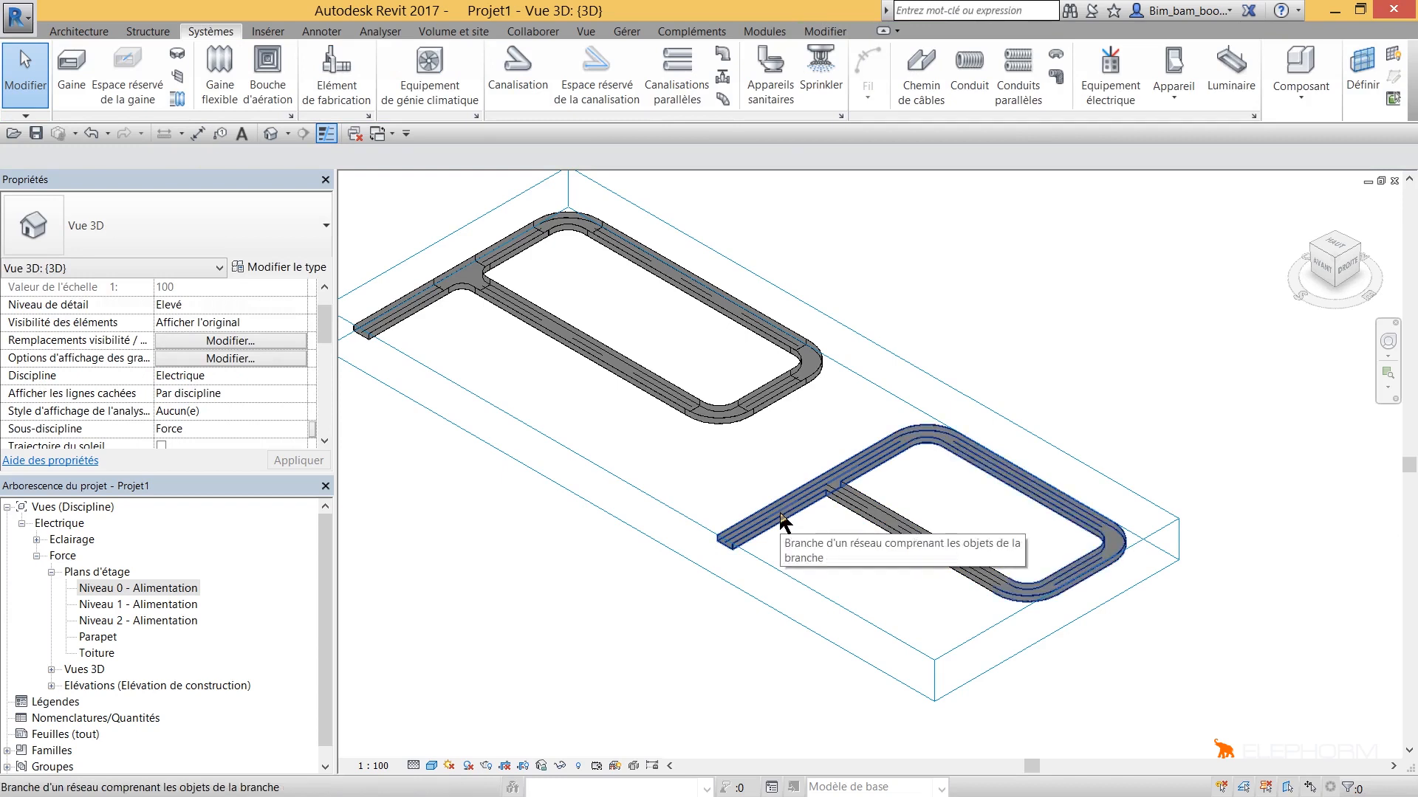
{"action": "key", "text": "Tab"}
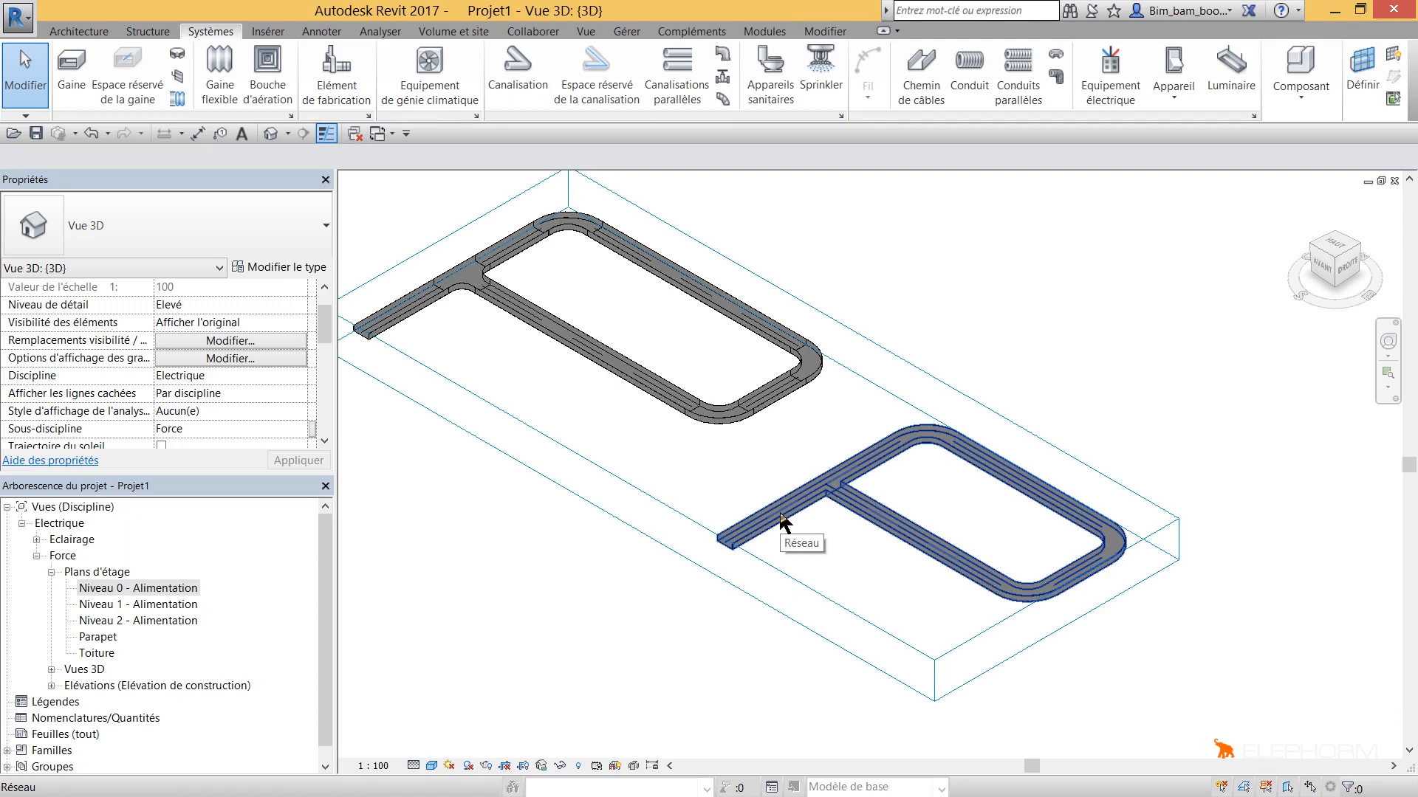
{"action": "left_click", "coordinate": [781, 521]}
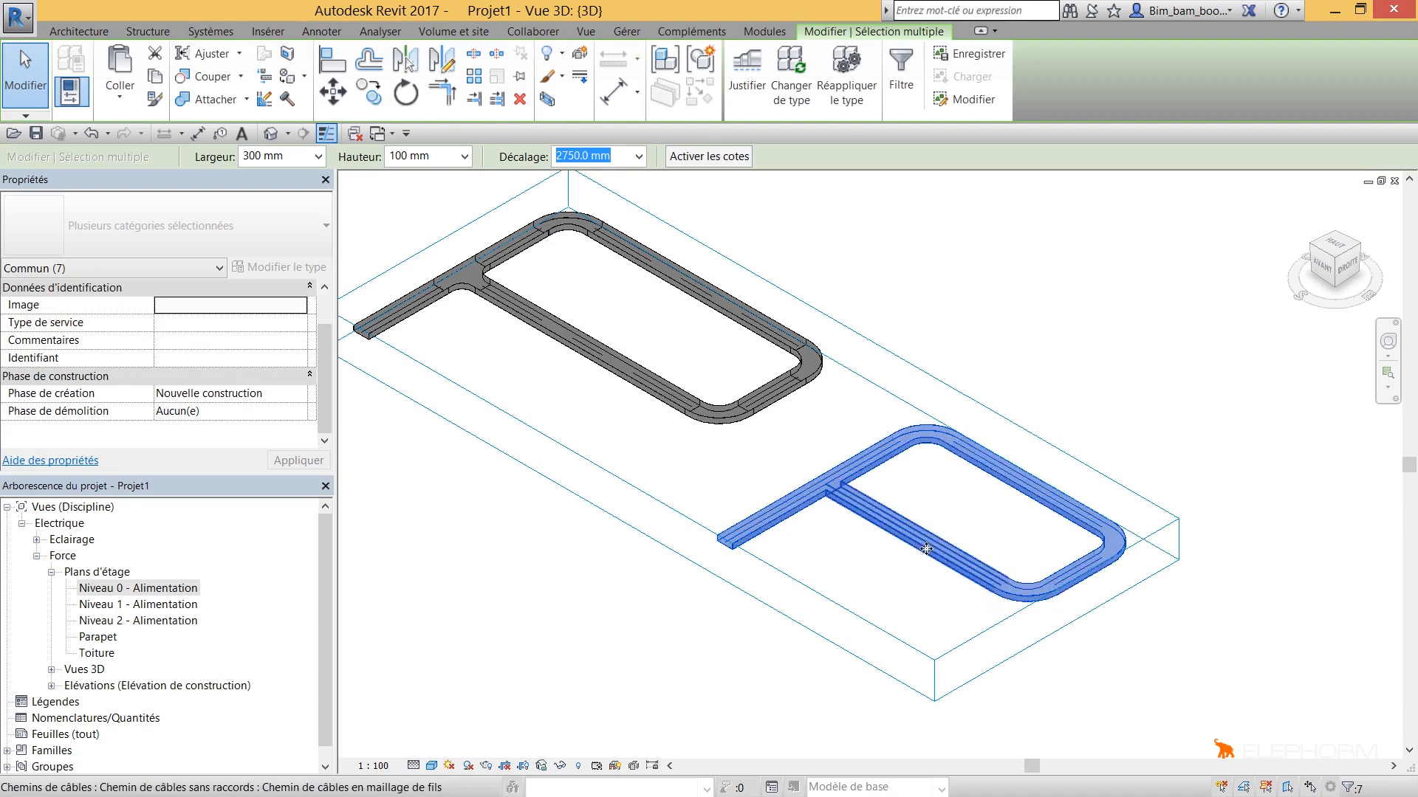
Change the type of the selected wire-mesh network to the Echelle à câbles type with fittings
{"action": "left_click", "coordinate": [788, 83]}
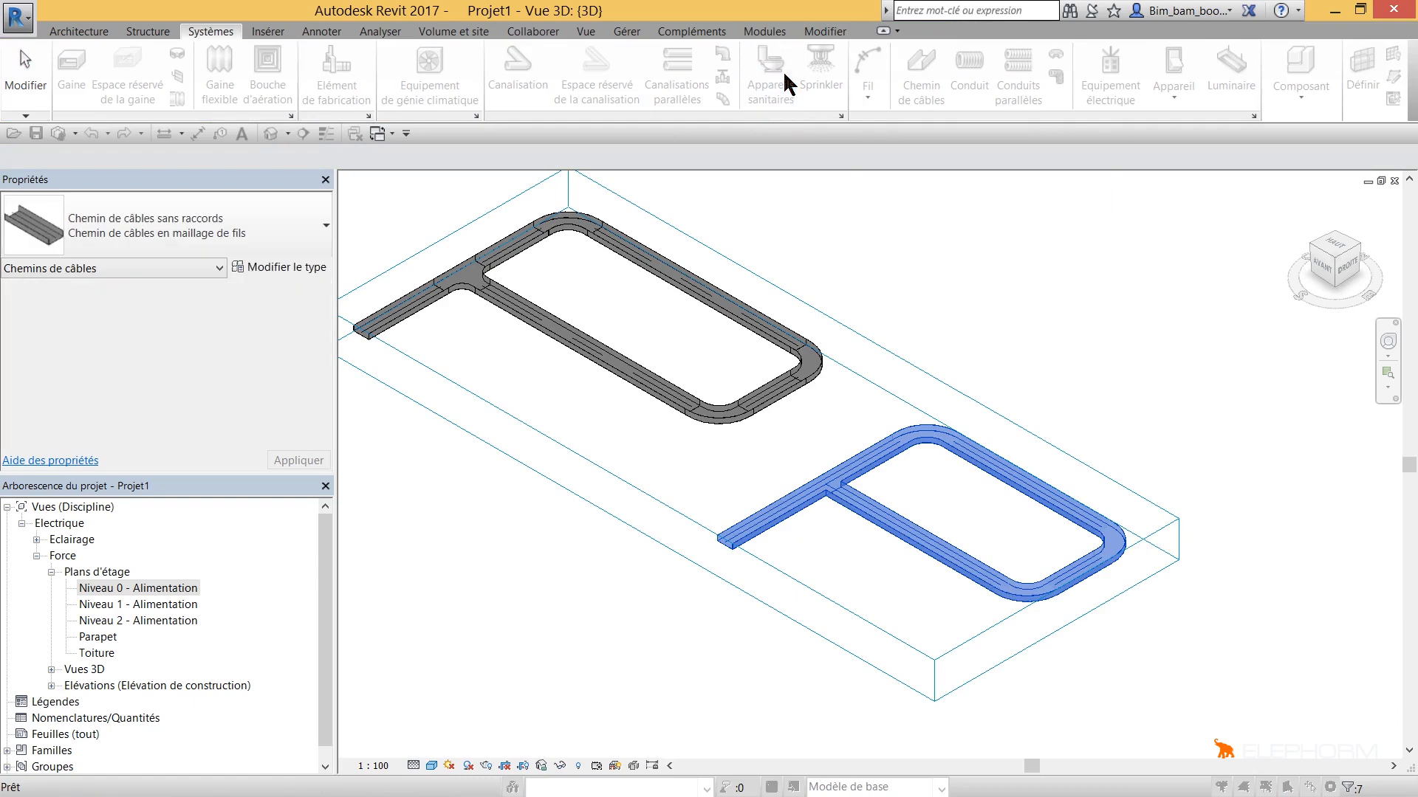
{"action": "left_click", "coordinate": [99, 238]}
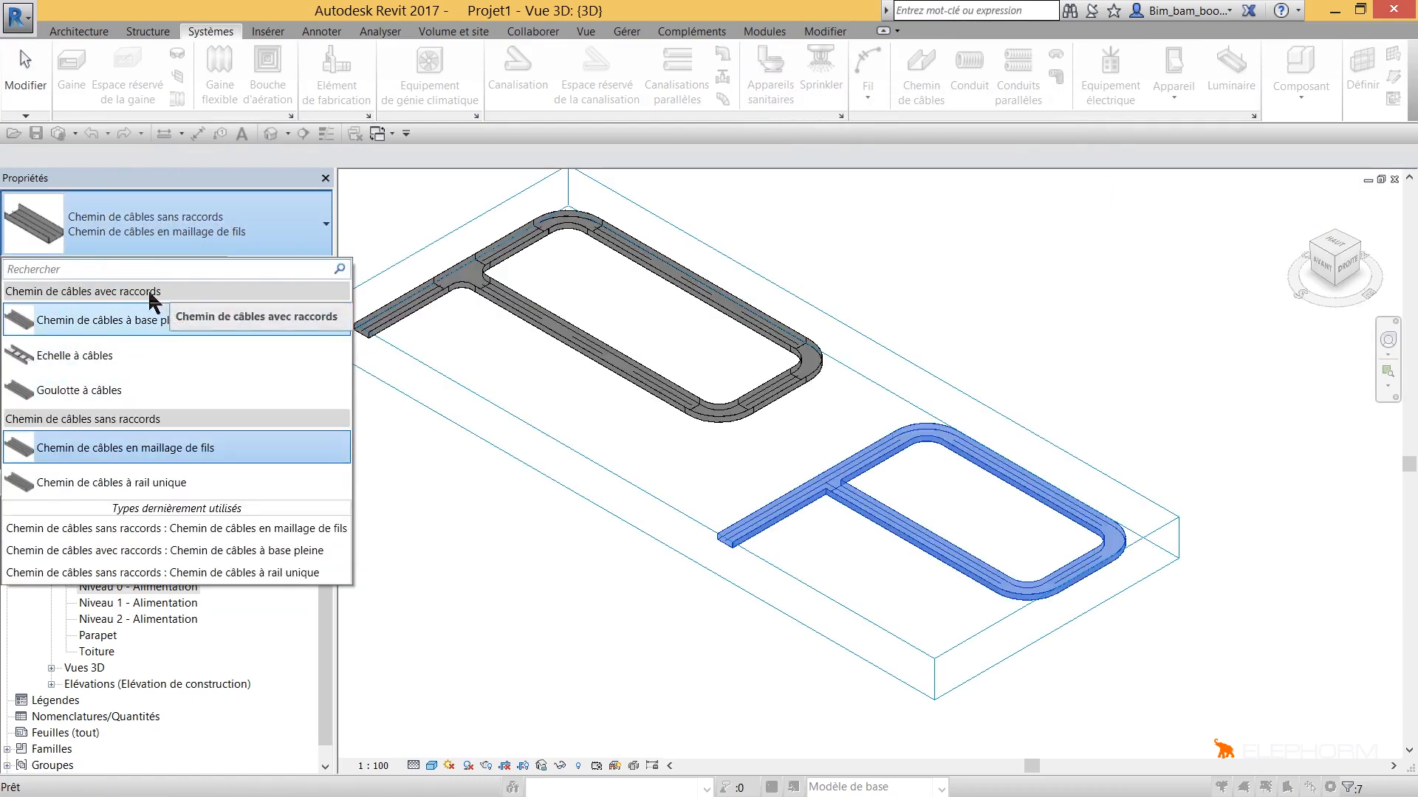
{"action": "left_click", "coordinate": [96, 357]}
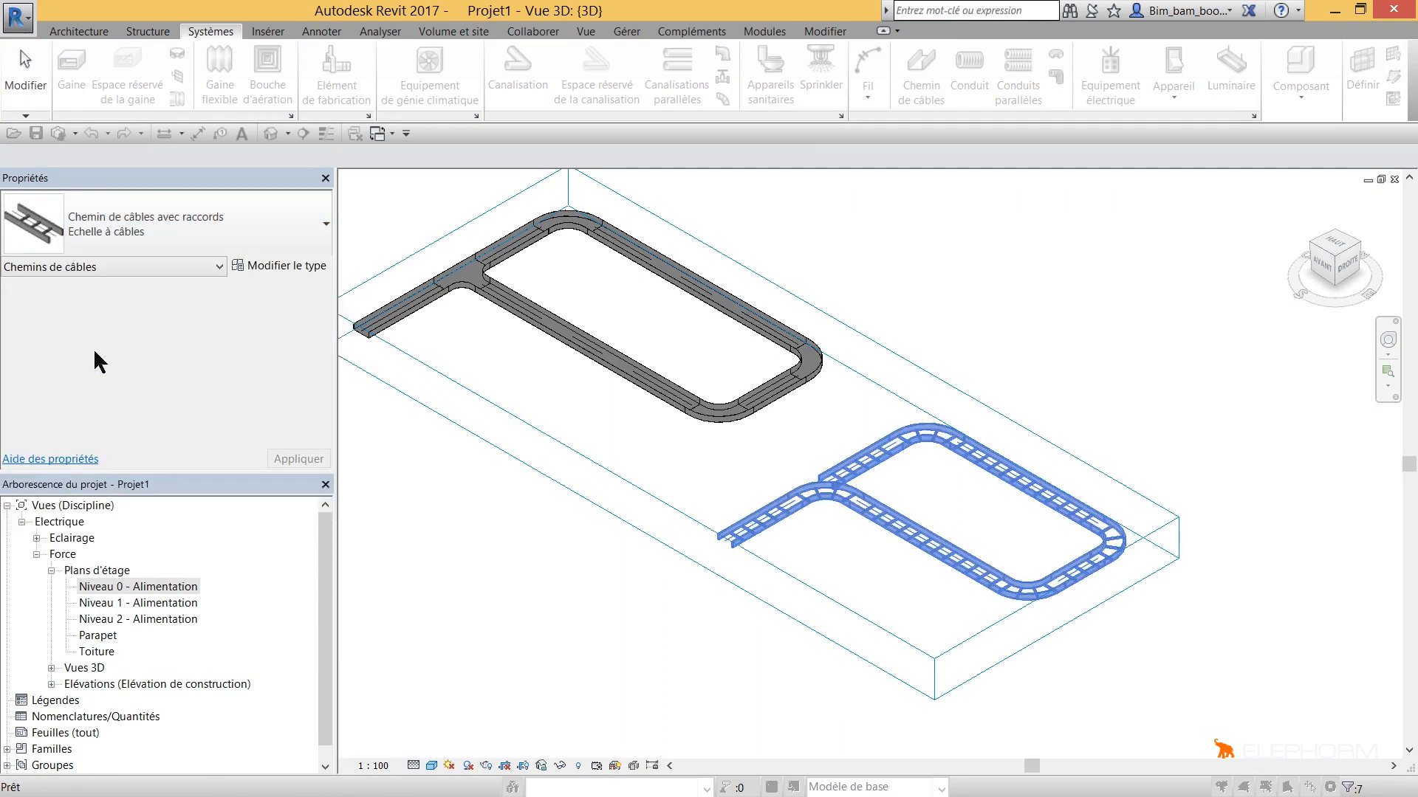
{"action": "scroll", "coordinate": [810, 501], "scroll_direction": "up", "scroll_amount": 2}
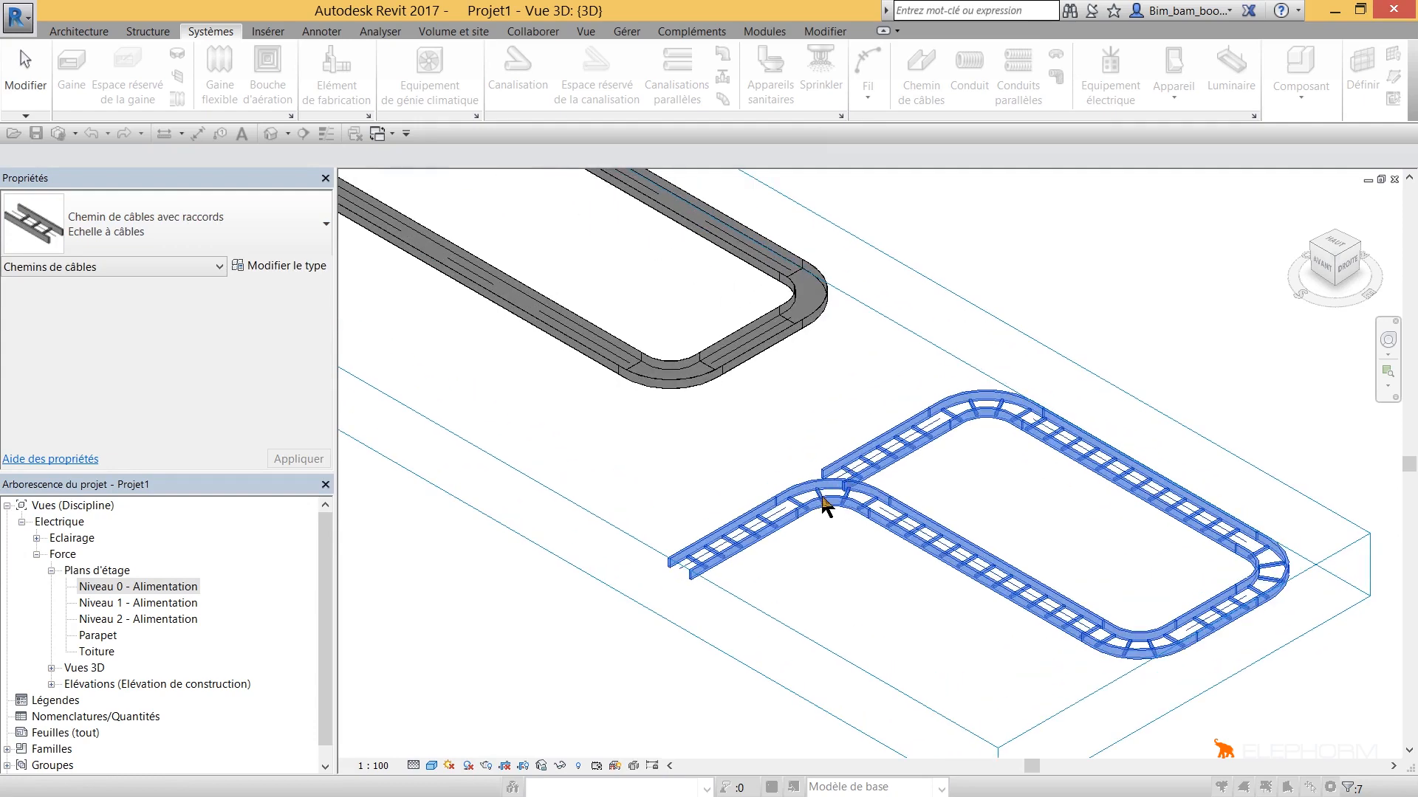
{"action": "left_click", "coordinate": [1038, 472]}
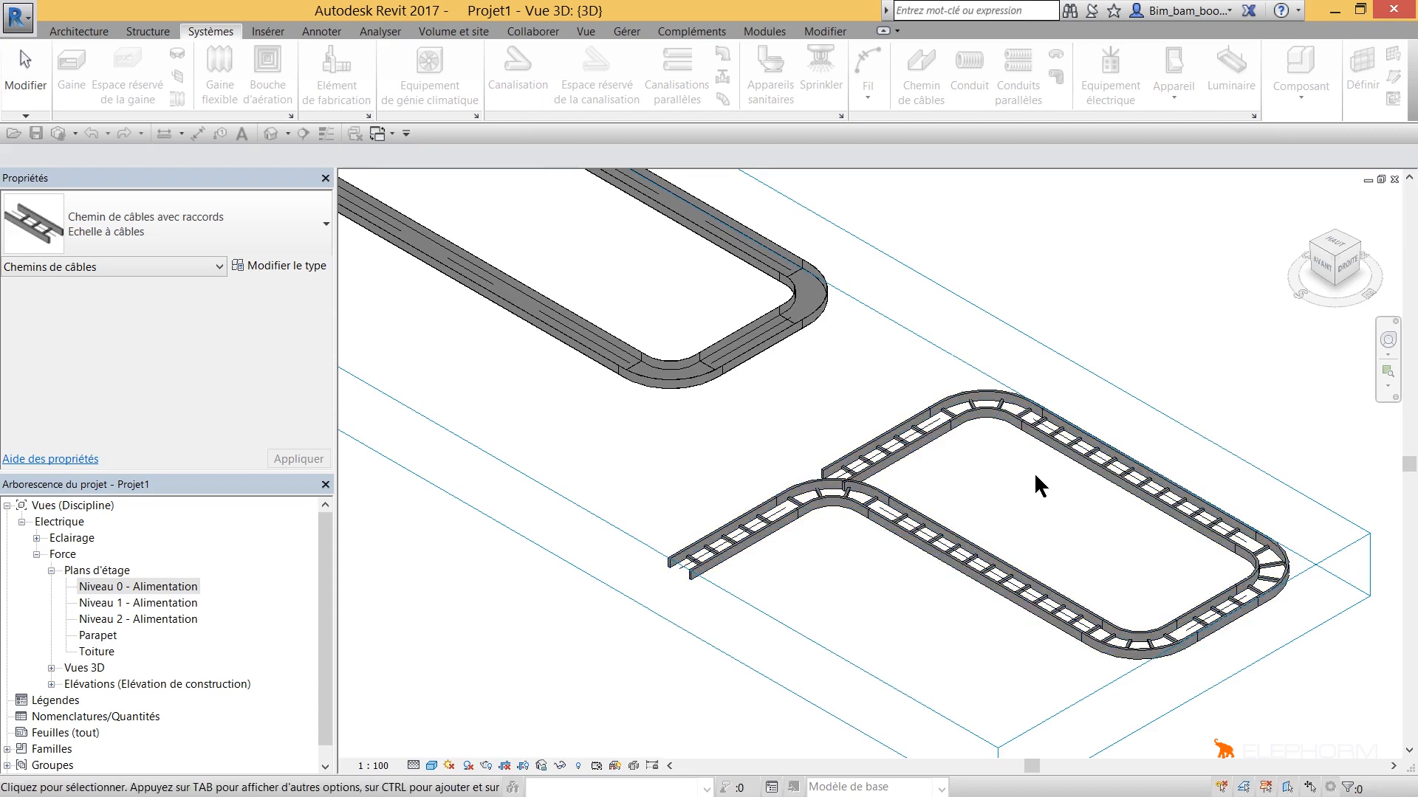
Select the whole wire-mesh tray network again and change its type to Chemin de câbles à base pleine
{"action": "key", "text": "Tab"}
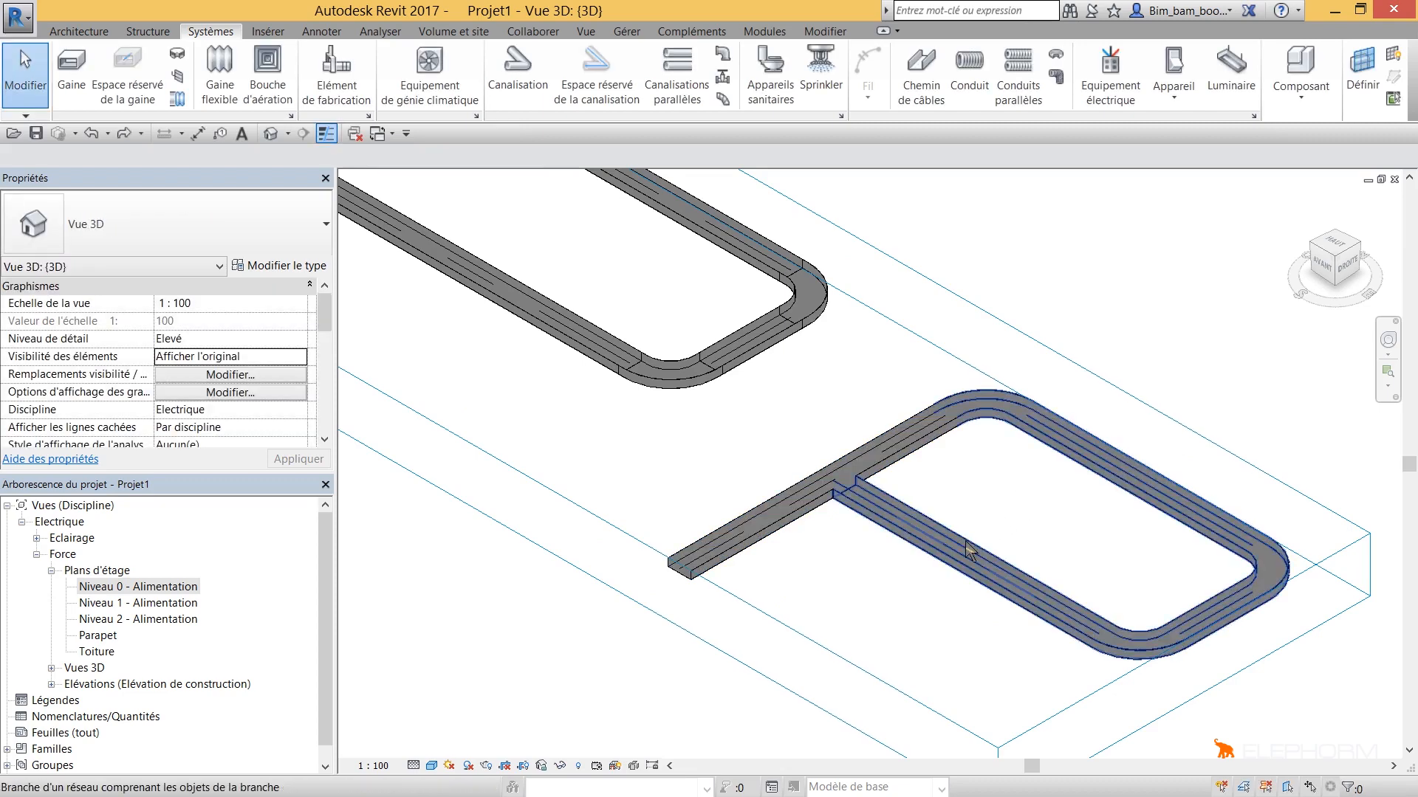
{"action": "key", "text": "Tab"}
{"action": "left_click", "coordinate": [969, 555]}
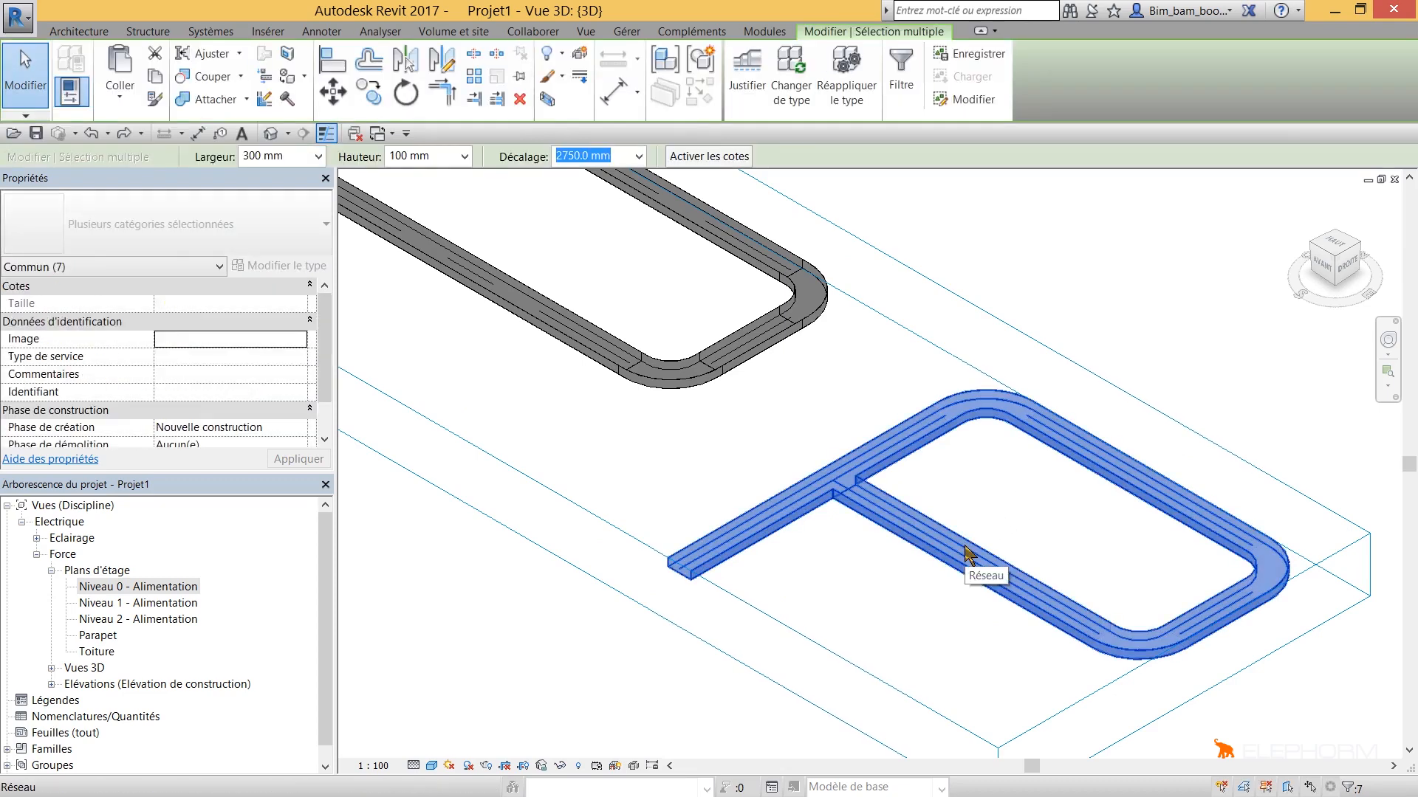
{"action": "left_click", "coordinate": [791, 92]}
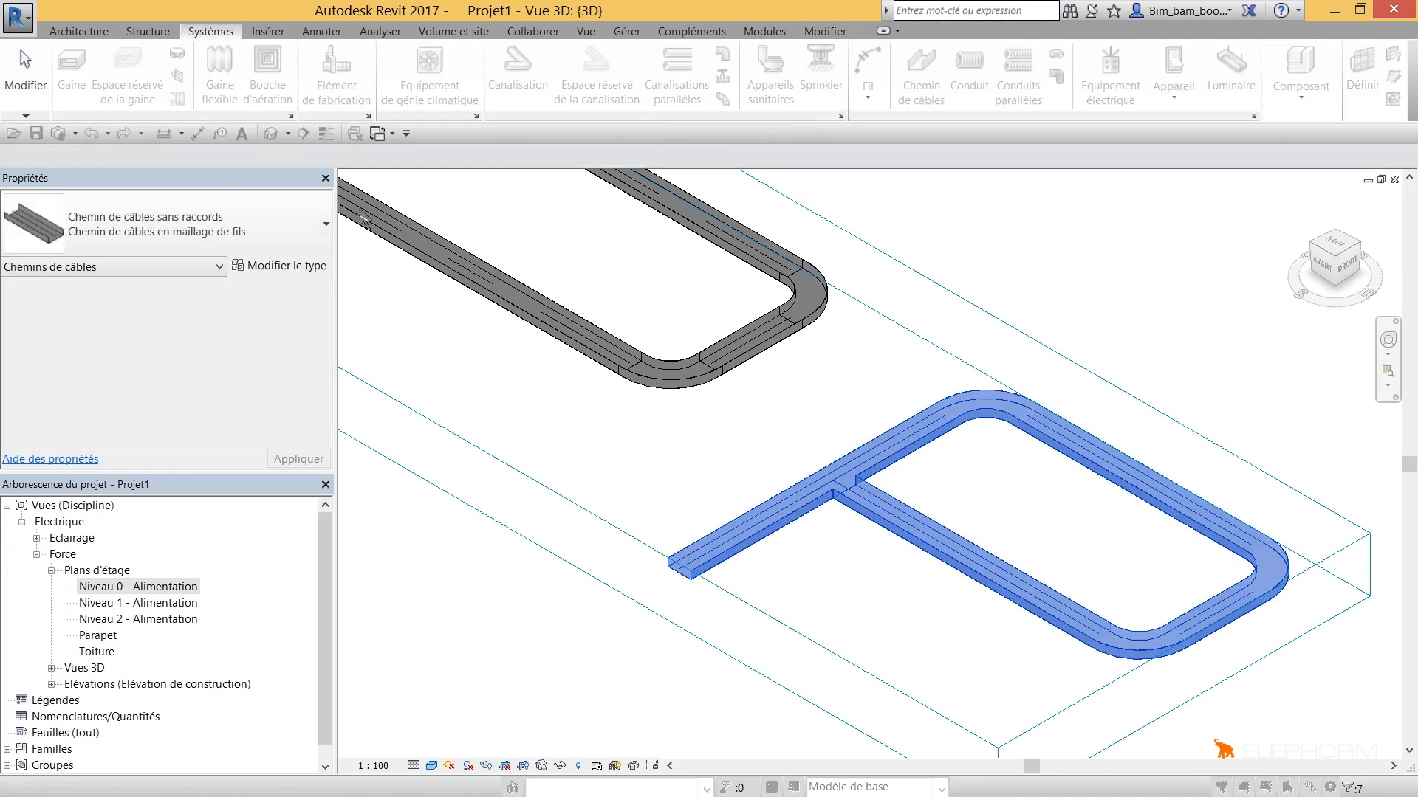
{"action": "left_click", "coordinate": [255, 225]}
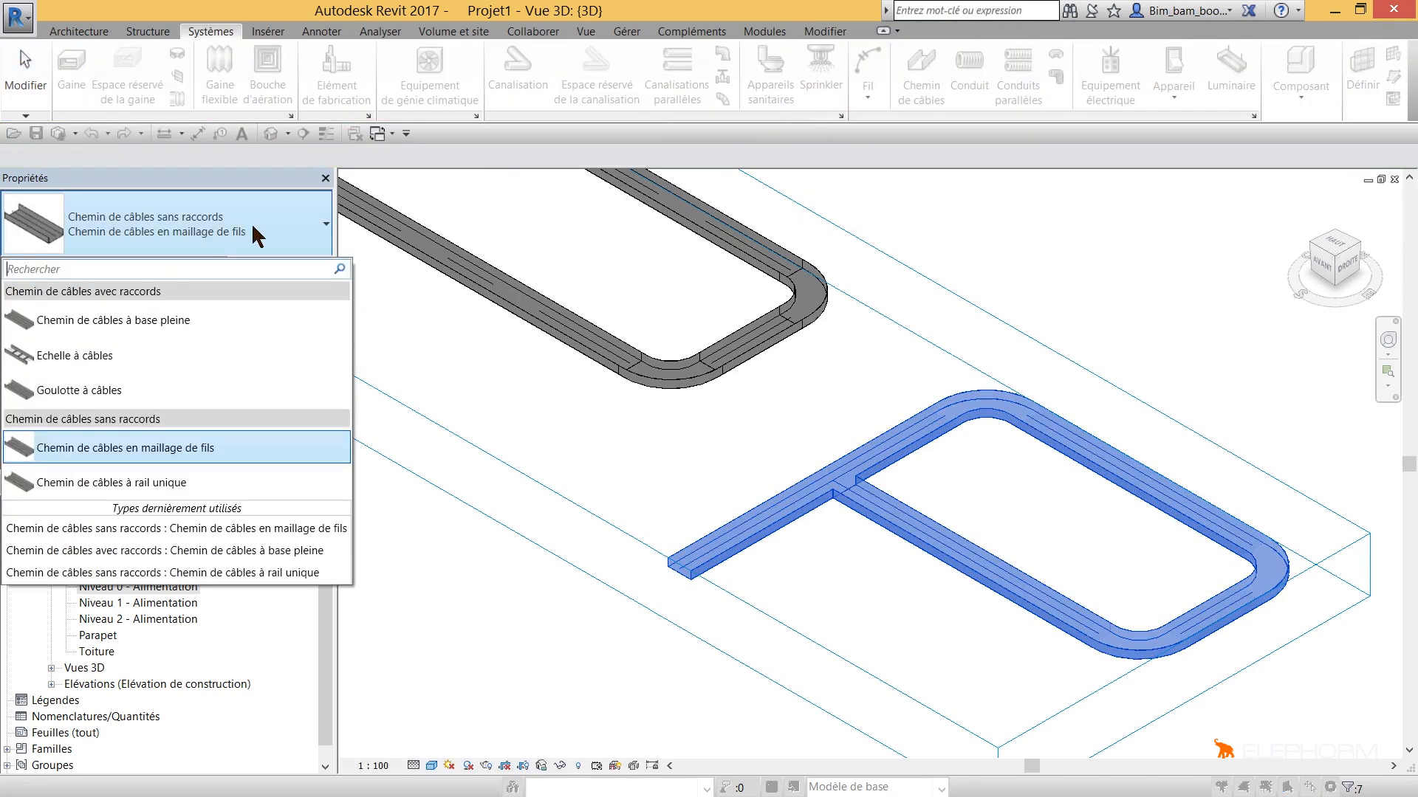
{"action": "left_click", "coordinate": [94, 321]}
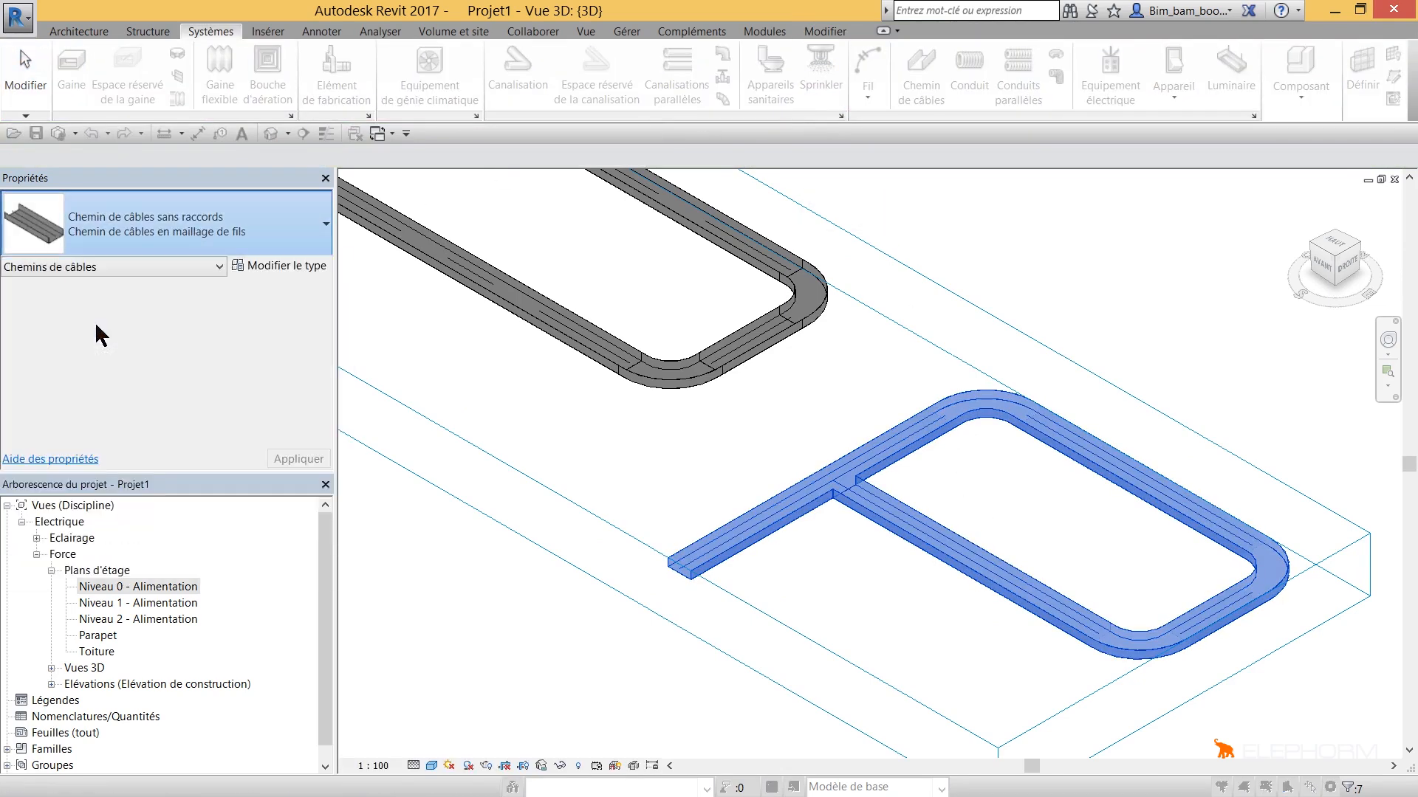
{"action": "left_click", "coordinate": [561, 443]}
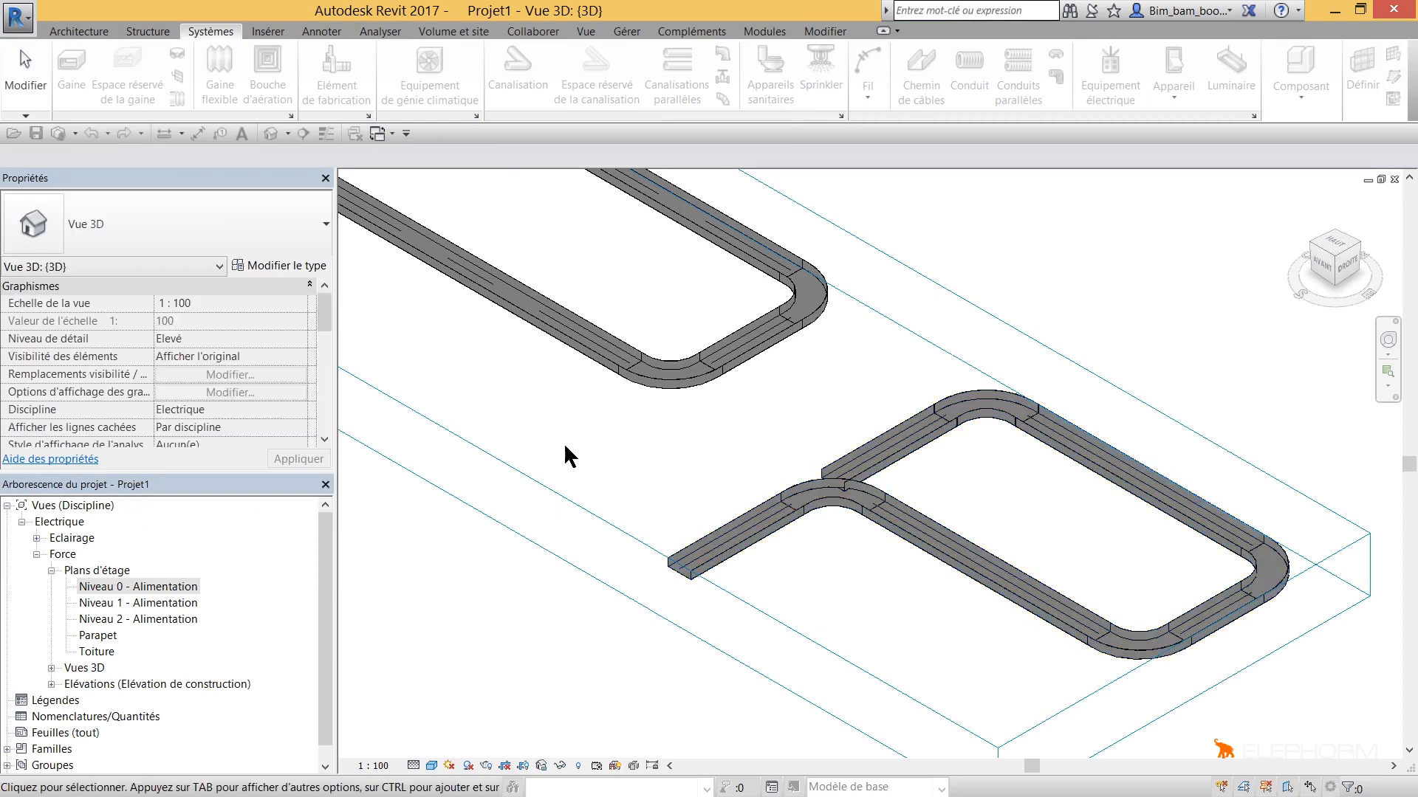
Delete the disconnected straight tray beside the branch junction and convert the junction's bend into a tee
{"action": "left_click", "coordinate": [835, 506]}
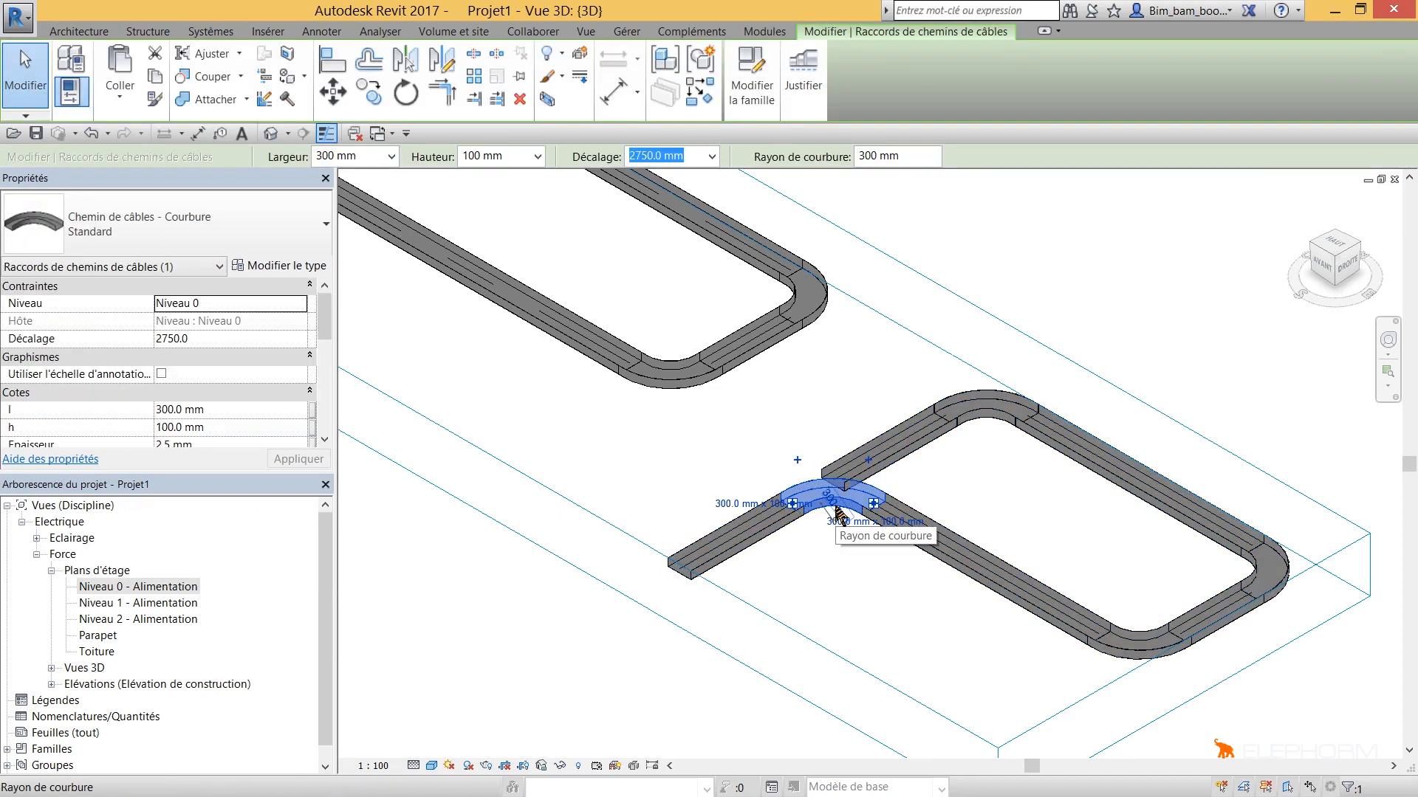
{"action": "left_click", "coordinate": [911, 463]}
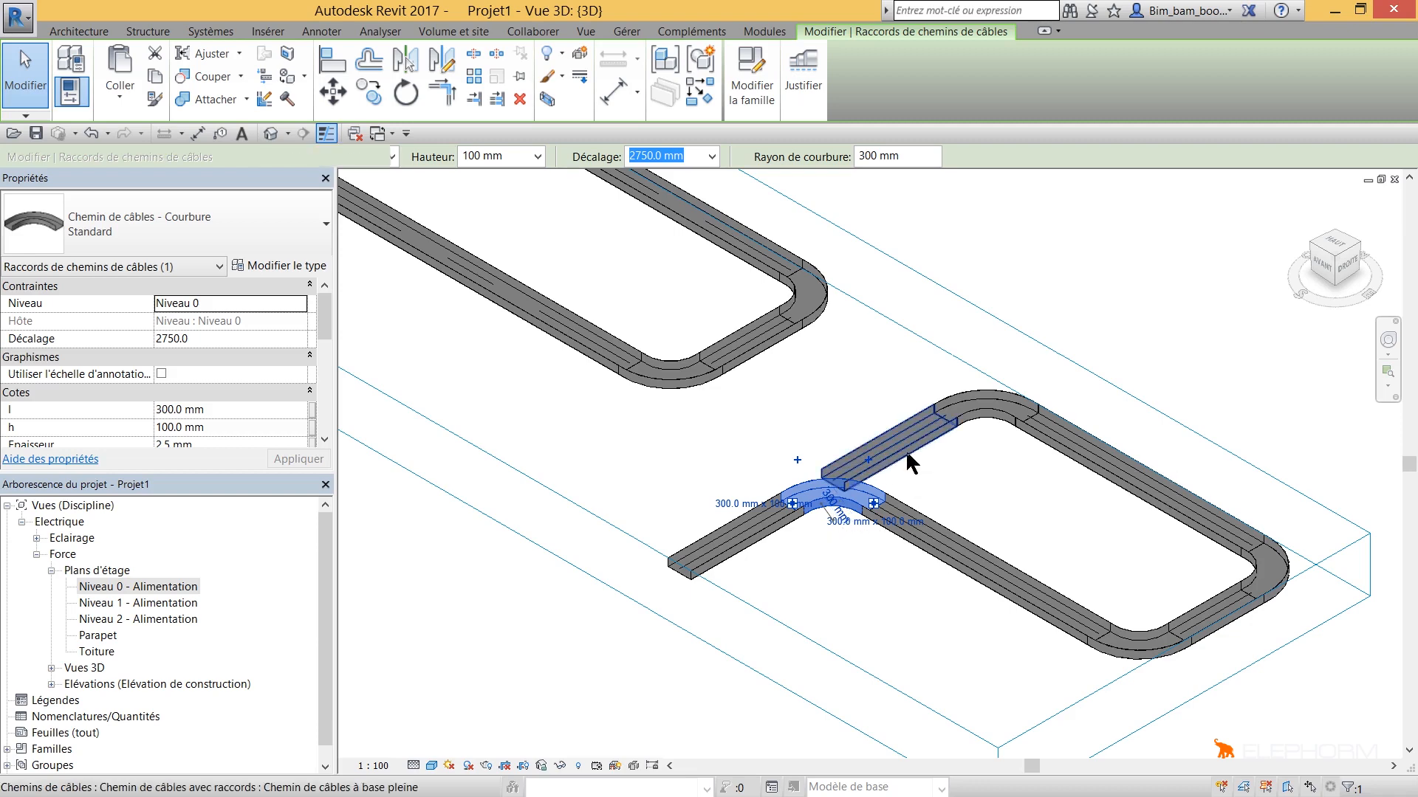
{"action": "key", "text": "Delete"}
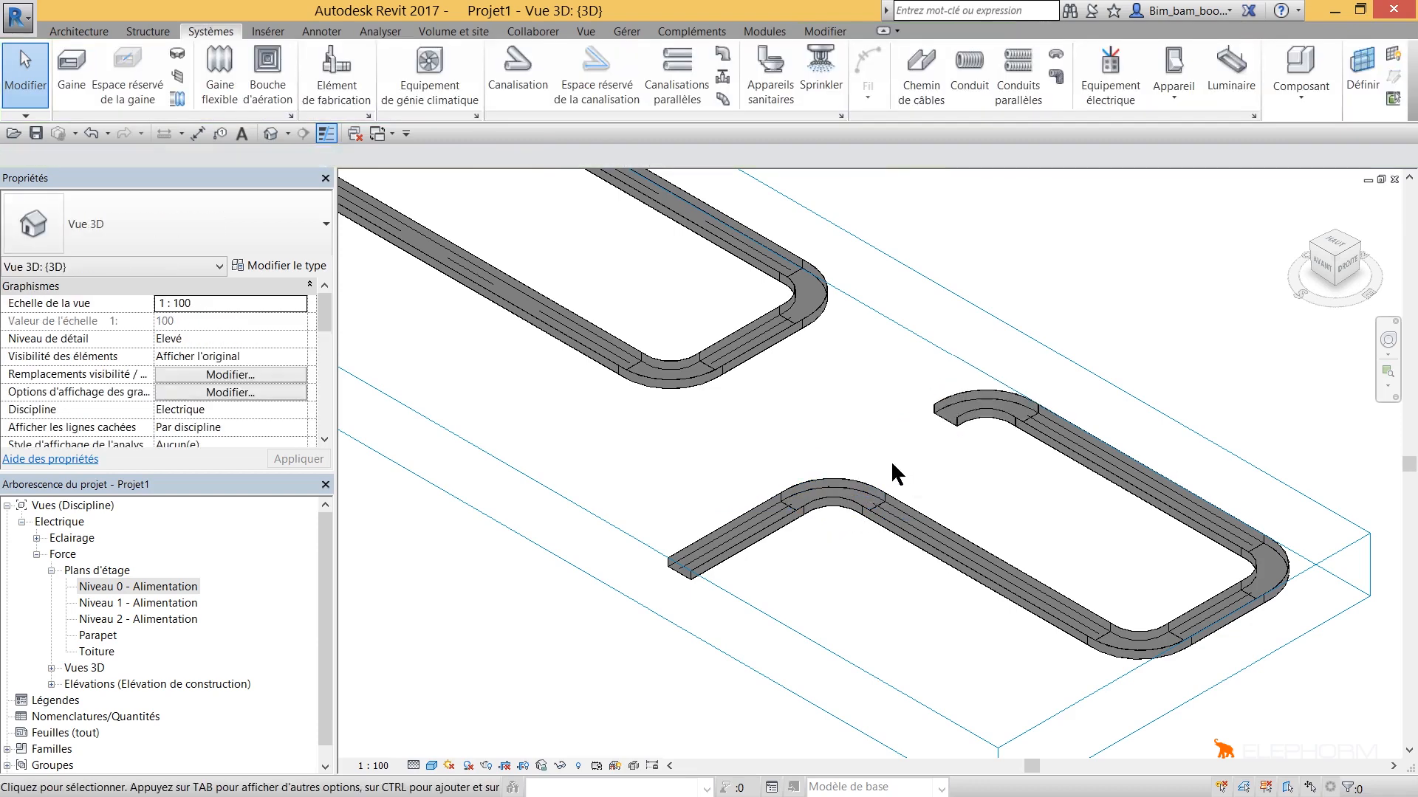
{"action": "left_click", "coordinate": [849, 493]}
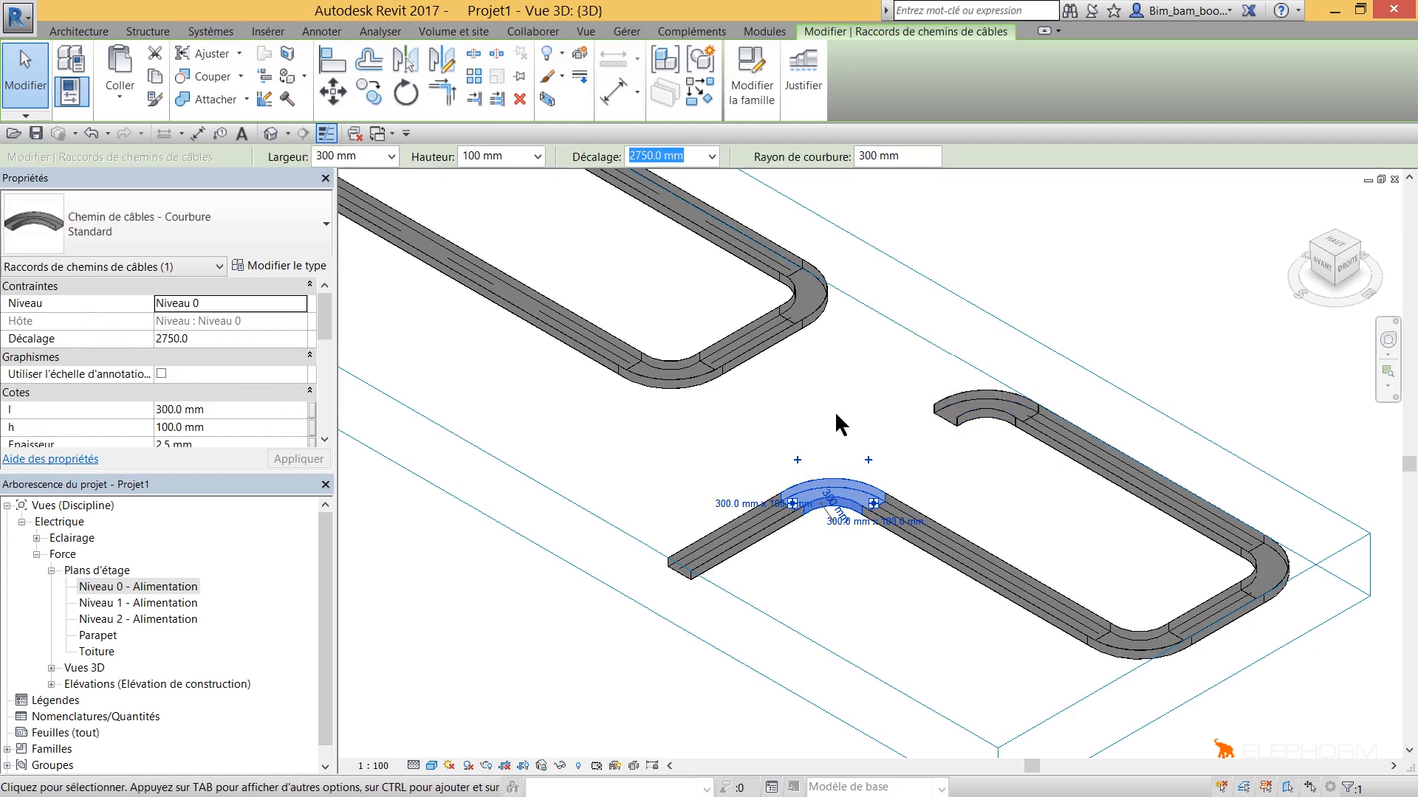
{"action": "left_click", "coordinate": [868, 460]}
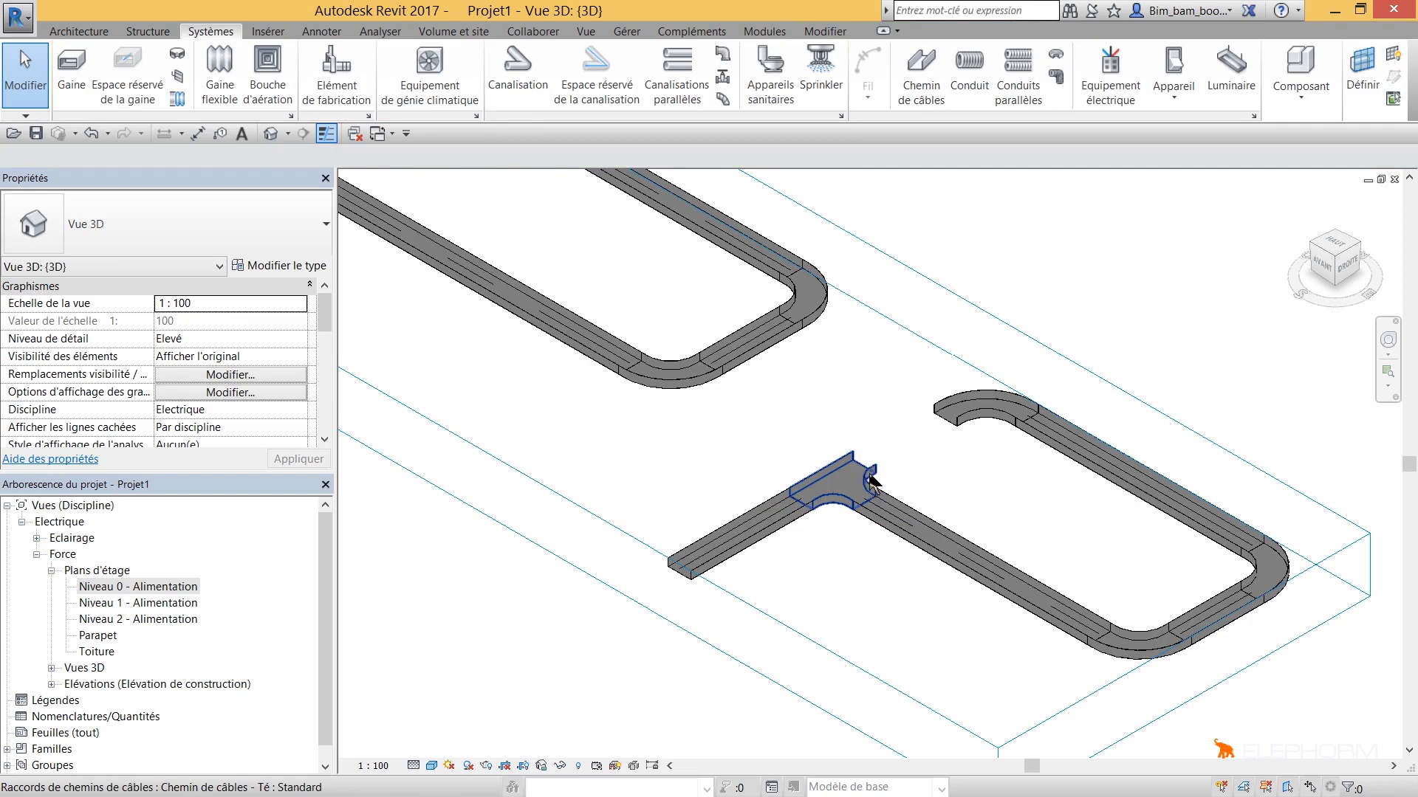
Draw a straight cable tray from the tee's open connector to the loop's open bend to close the network
{"action": "left_click", "coordinate": [871, 481]}
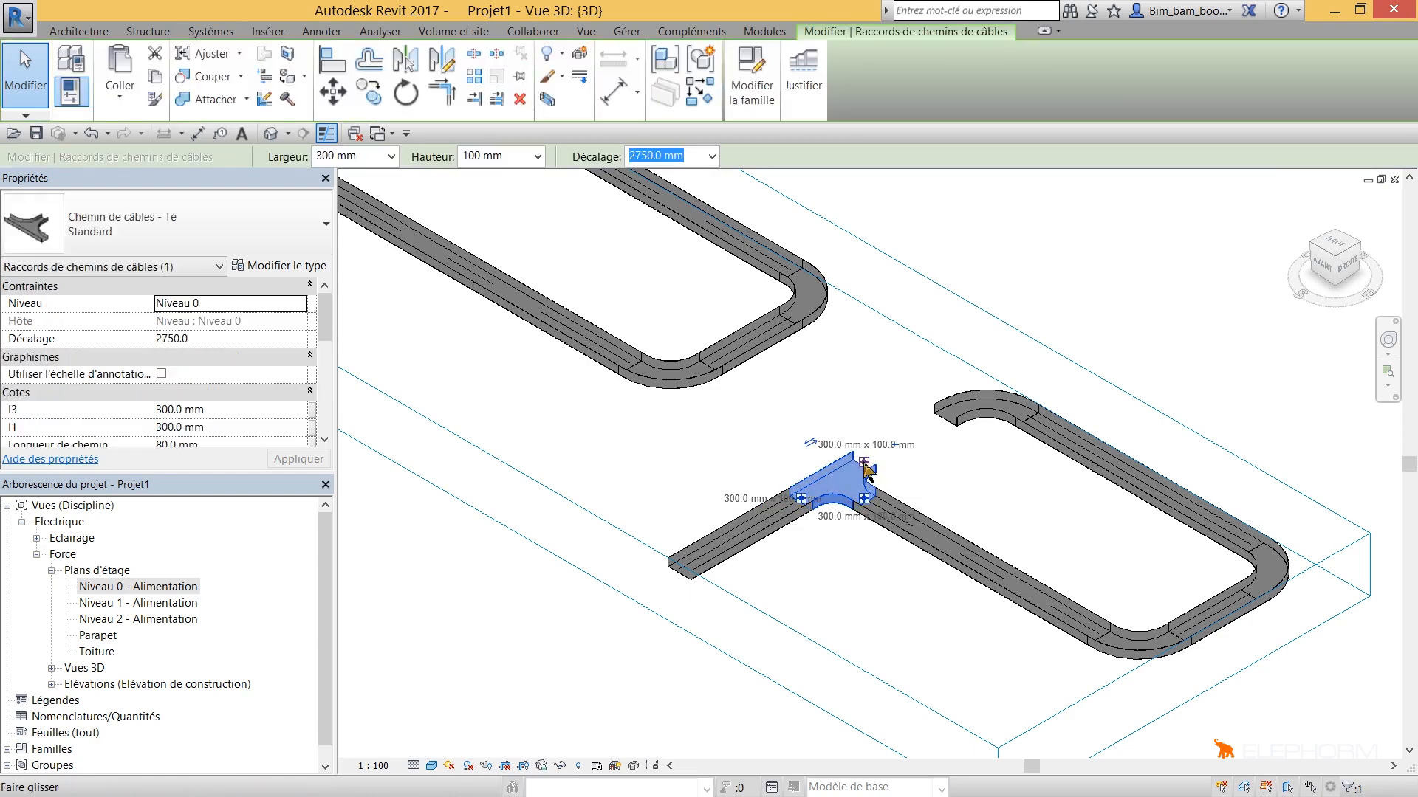
{"action": "right_click", "coordinate": [861, 465]}
{"action": "left_click", "coordinate": [962, 160]}
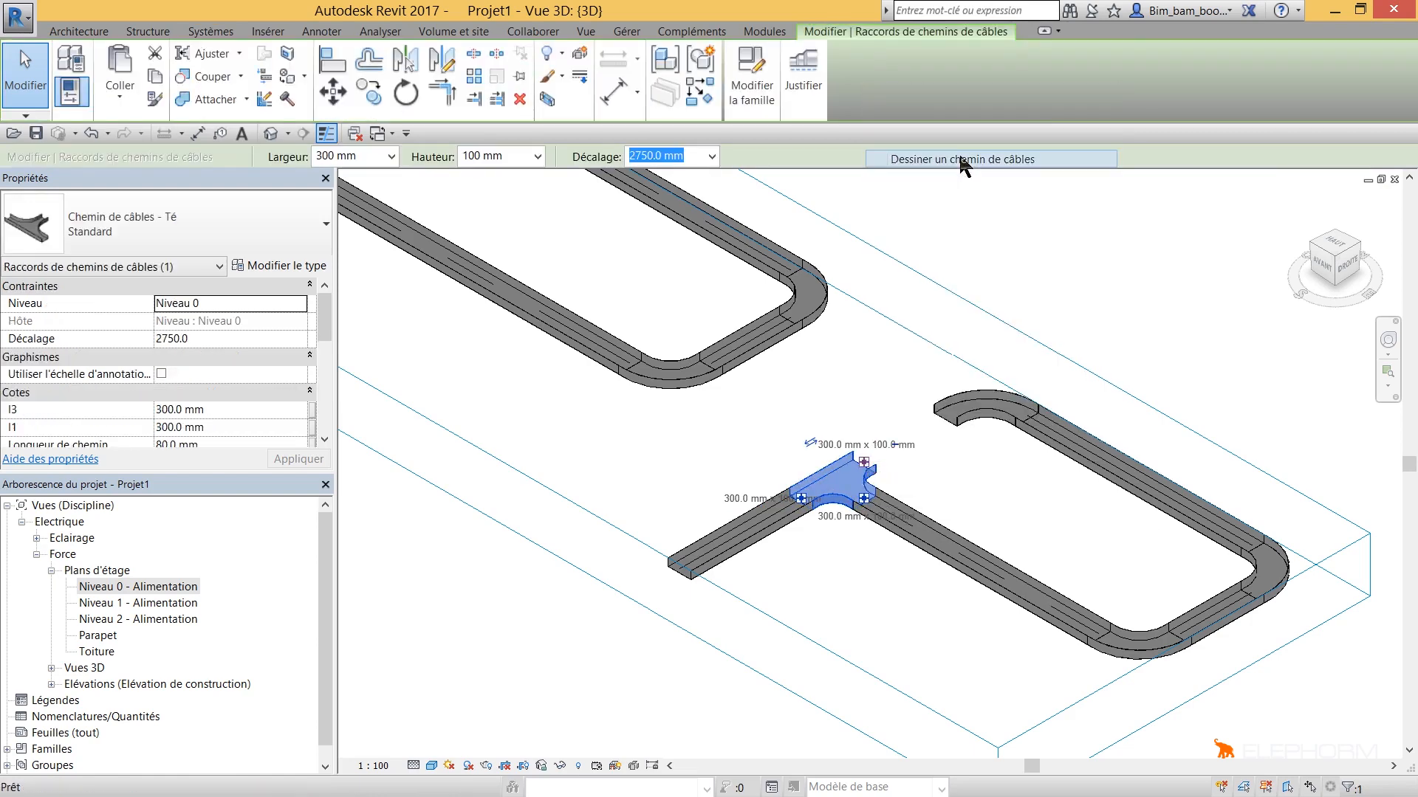
{"action": "left_click", "coordinate": [947, 420]}
{"action": "key", "text": "Escape"}
{"action": "key", "text": "Escape"}
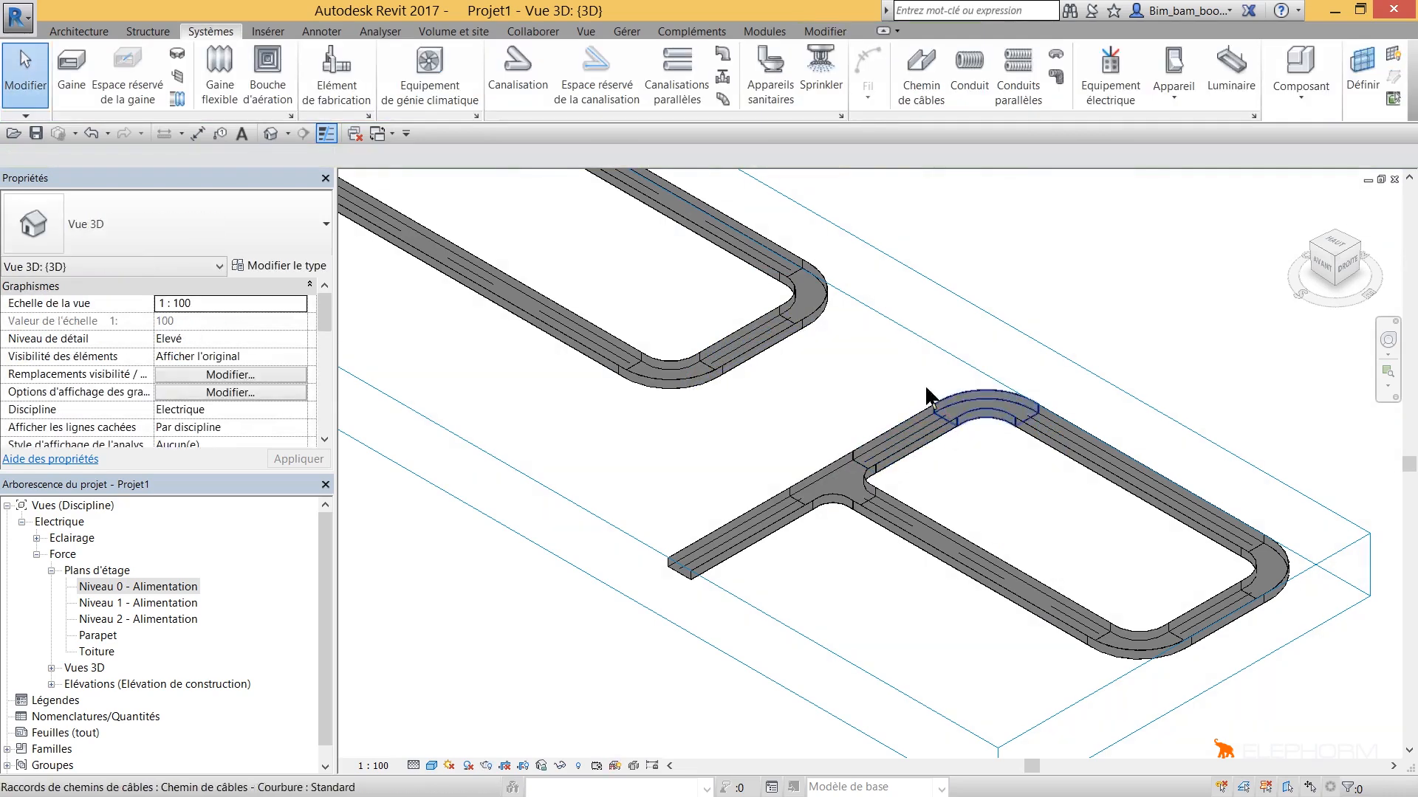
{"action": "scroll", "coordinate": [627, 558], "scroll_direction": "down", "scroll_amount": 4}
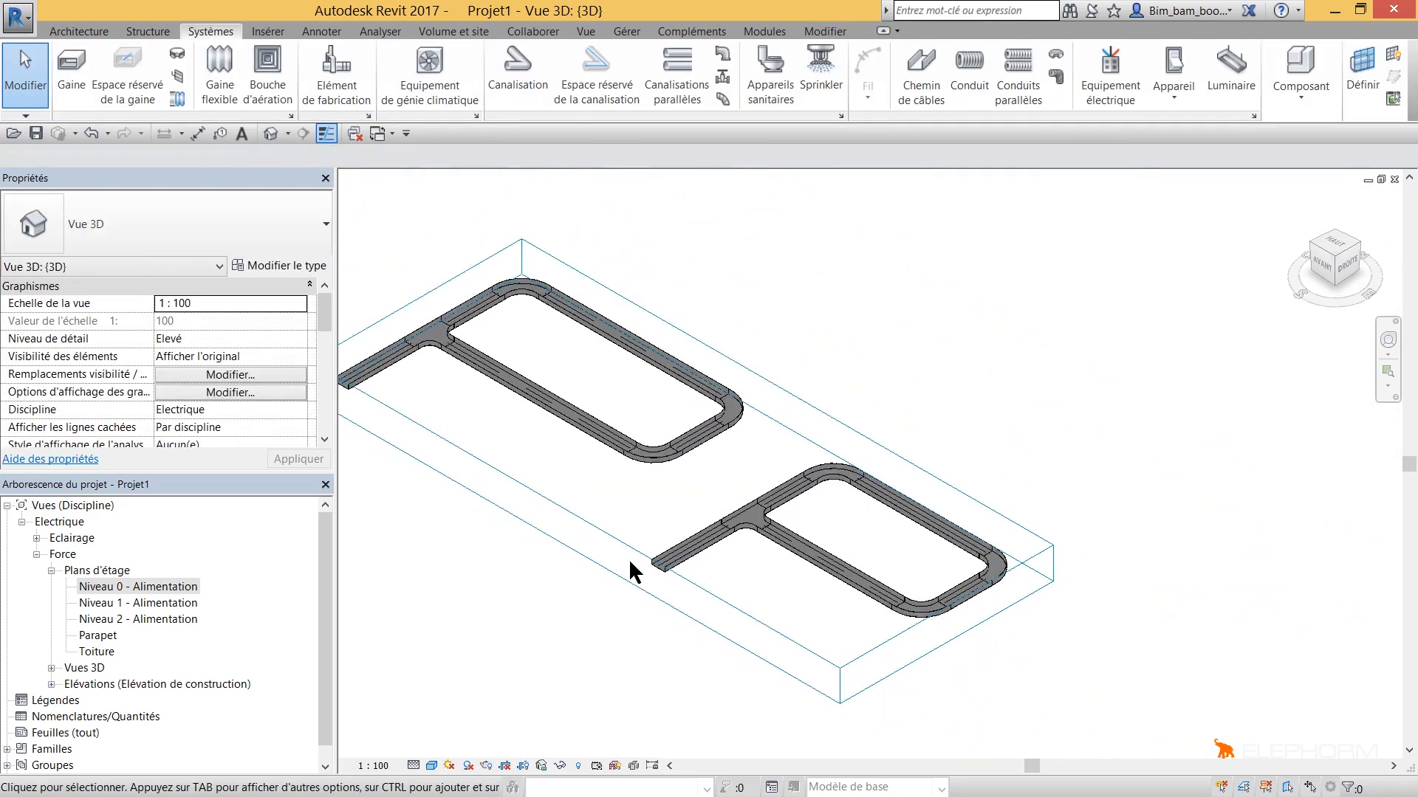
In the Niveau 0 - Alimentation floor plan, open the type properties of the first leg of the tray near axis 1.1
{"action": "double_click", "coordinate": [144, 587]}
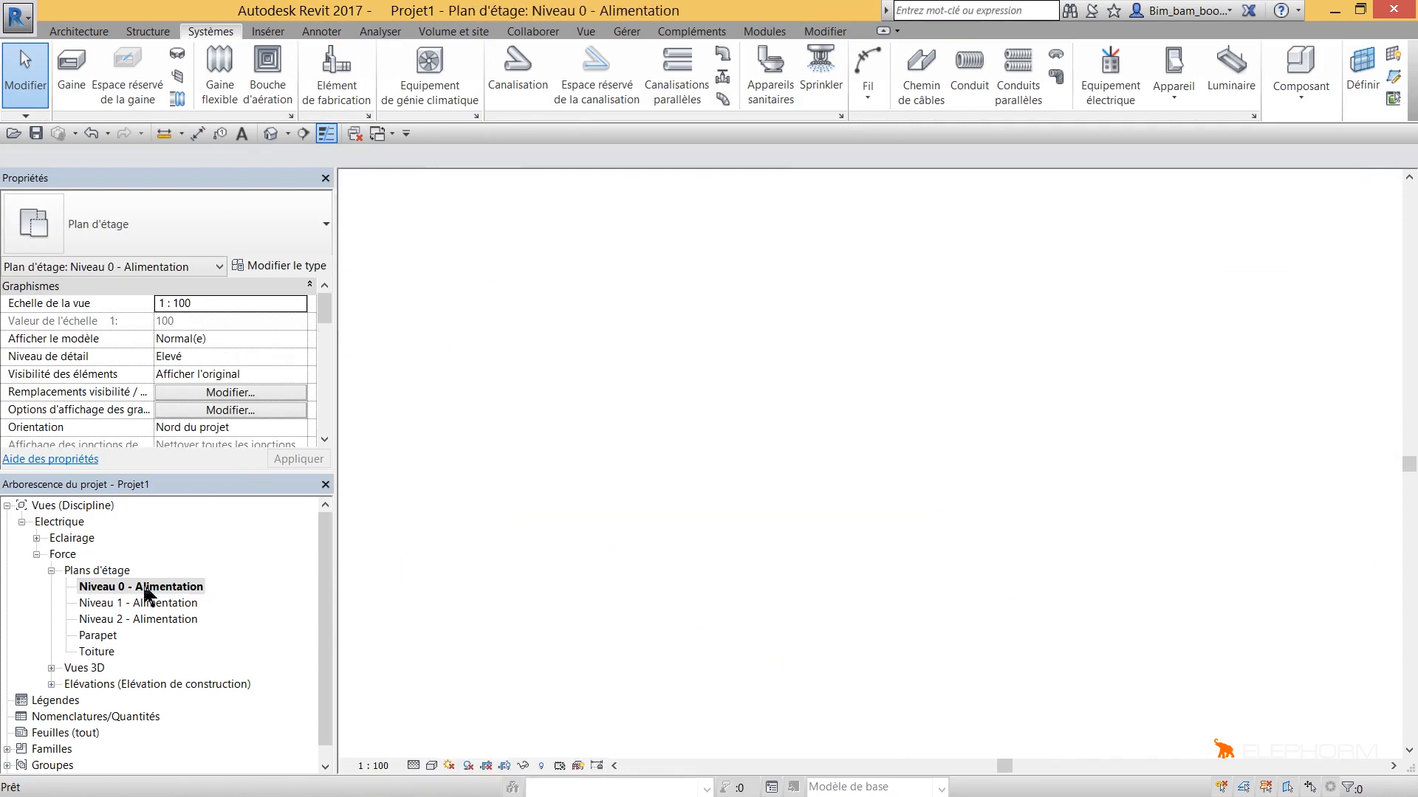
{"action": "scroll", "coordinate": [780, 641], "scroll_direction": "up", "scroll_amount": 1}
{"action": "middle_click_drag", "start_coordinate": [777, 644], "coordinate": [845, 640]}
{"action": "scroll", "coordinate": [845, 640], "scroll_direction": "down", "scroll_amount": 1}
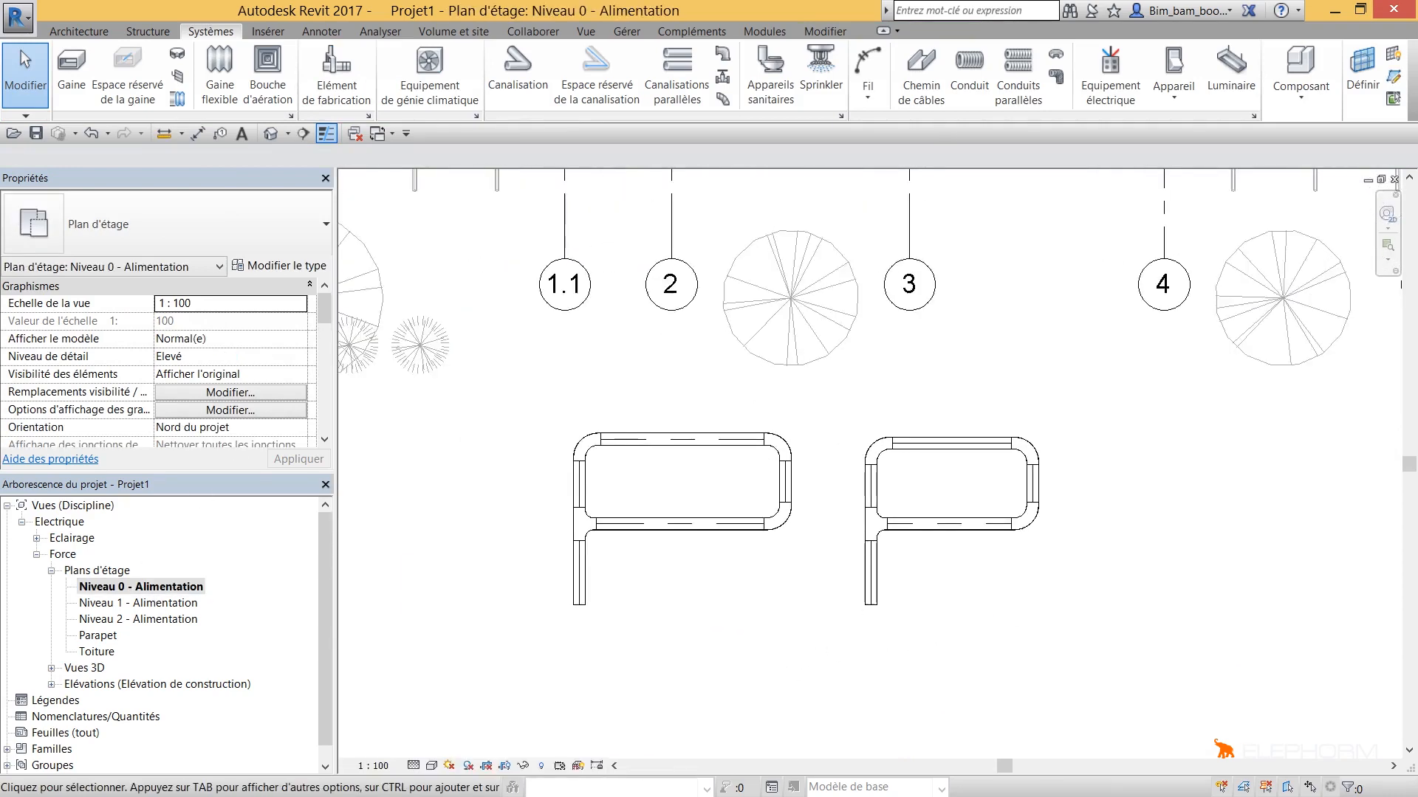
{"action": "left_click", "coordinate": [593, 433]}
{"action": "left_click", "coordinate": [580, 595]}
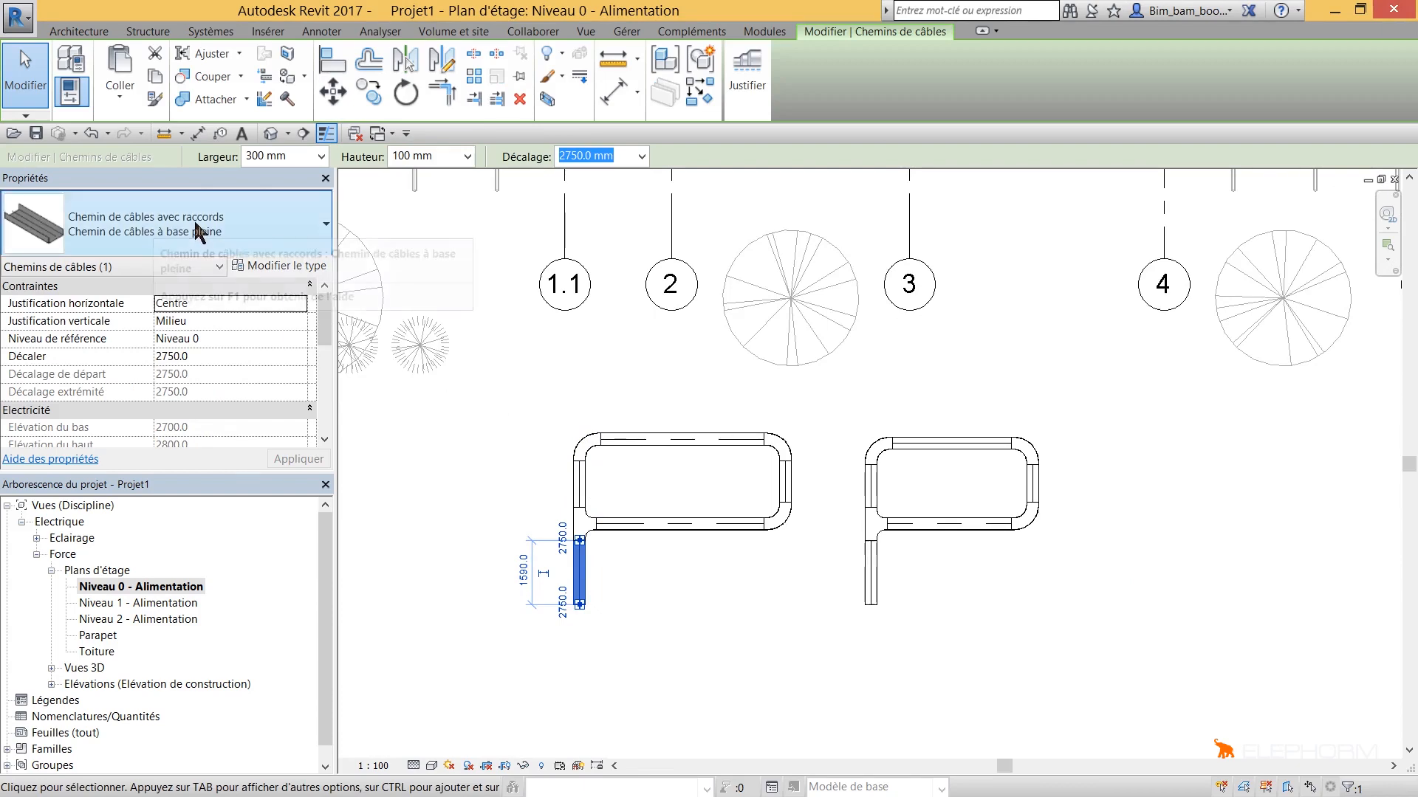
{"action": "left_click", "coordinate": [278, 267]}
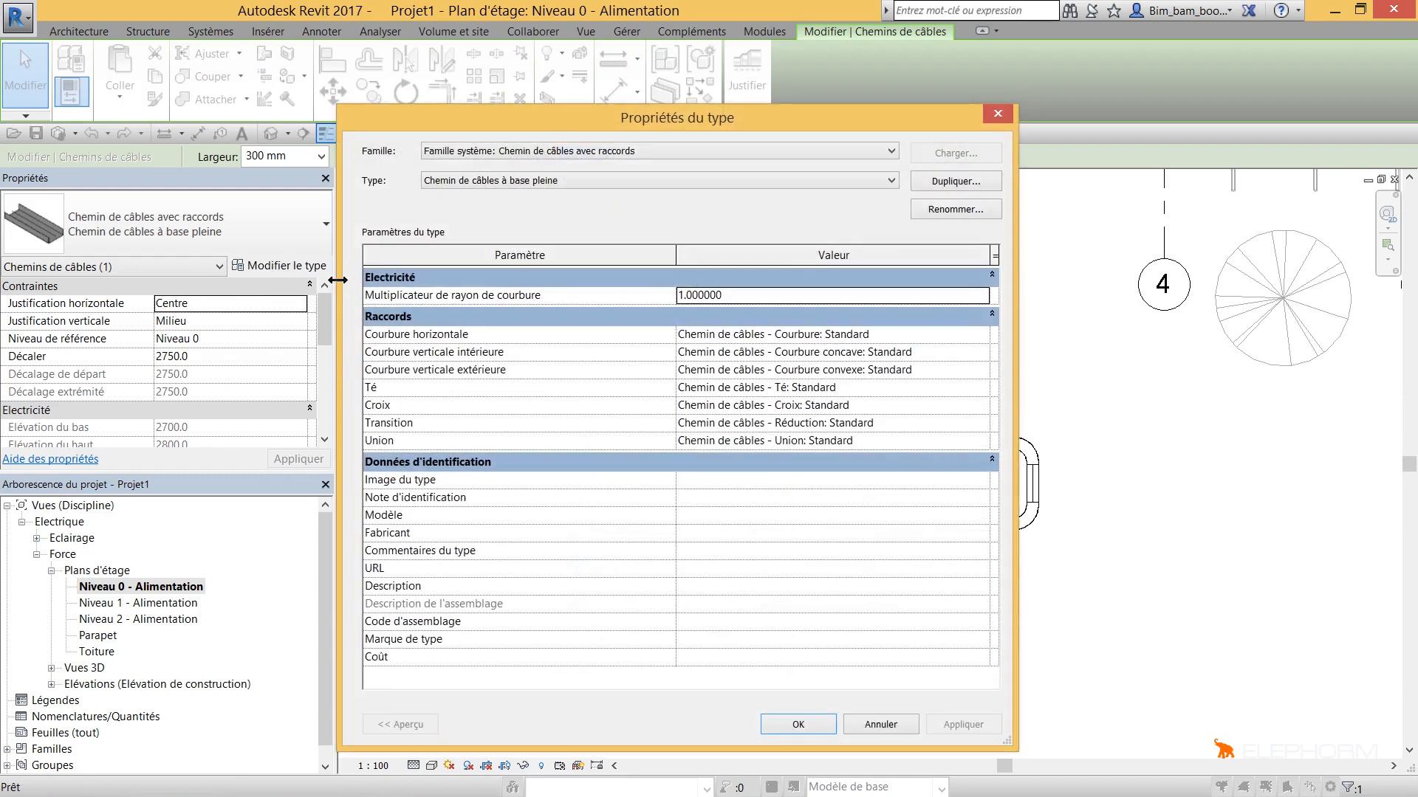
Examine the available cable tray families and the types within Chemin de câbles avec raccords, keeping Chemin de câbles à base pleine
{"action": "left_click", "coordinate": [520, 152]}
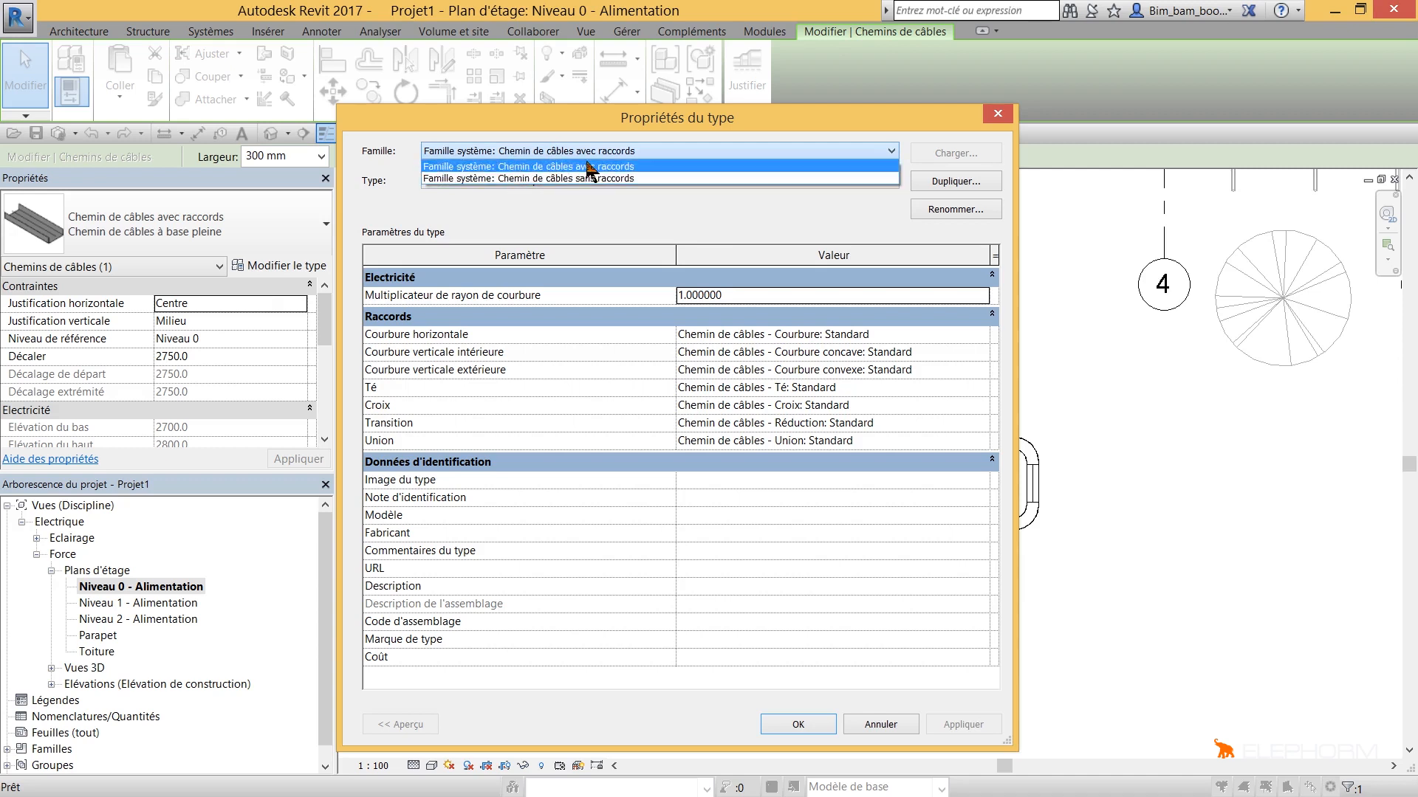
{"action": "left_click", "coordinate": [623, 168]}
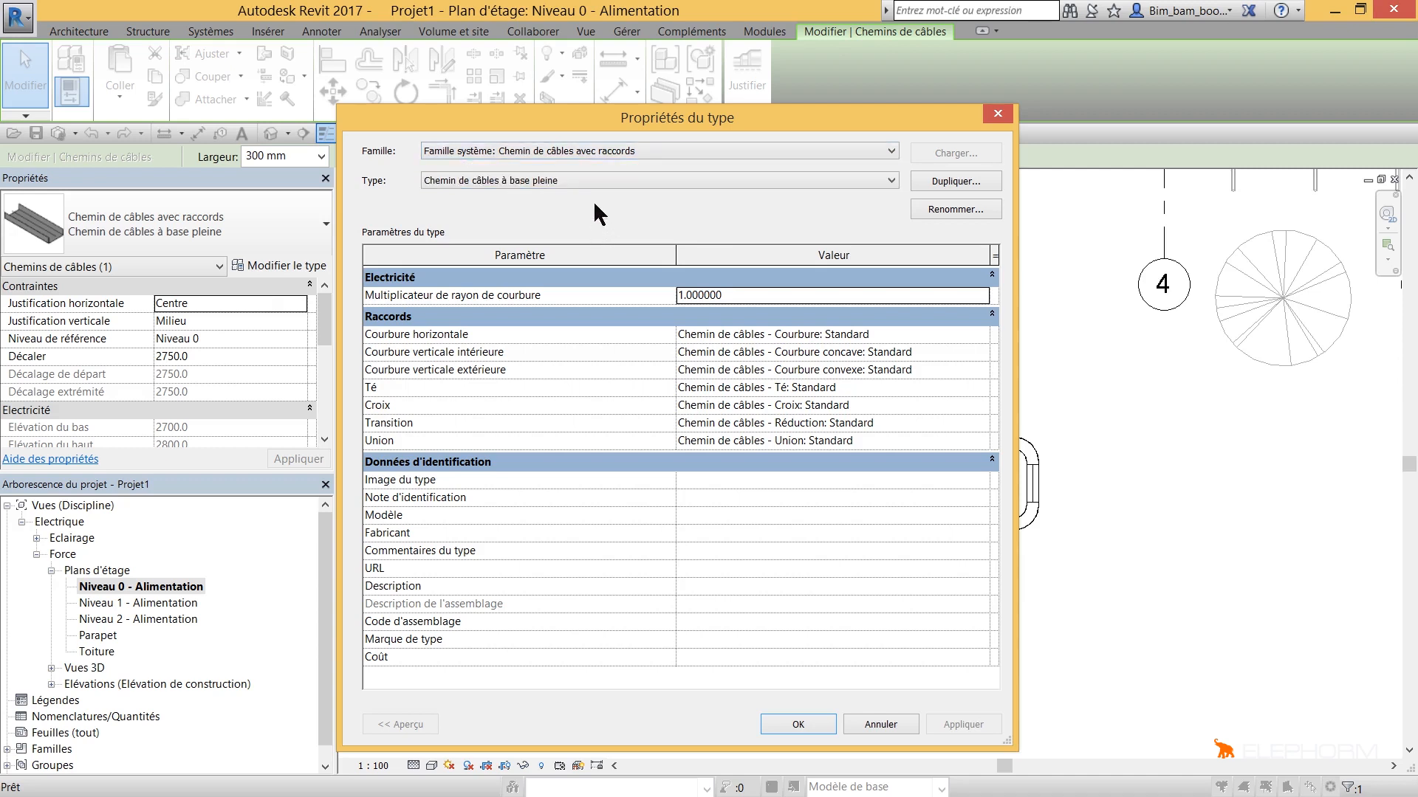
{"action": "left_click", "coordinate": [595, 181]}
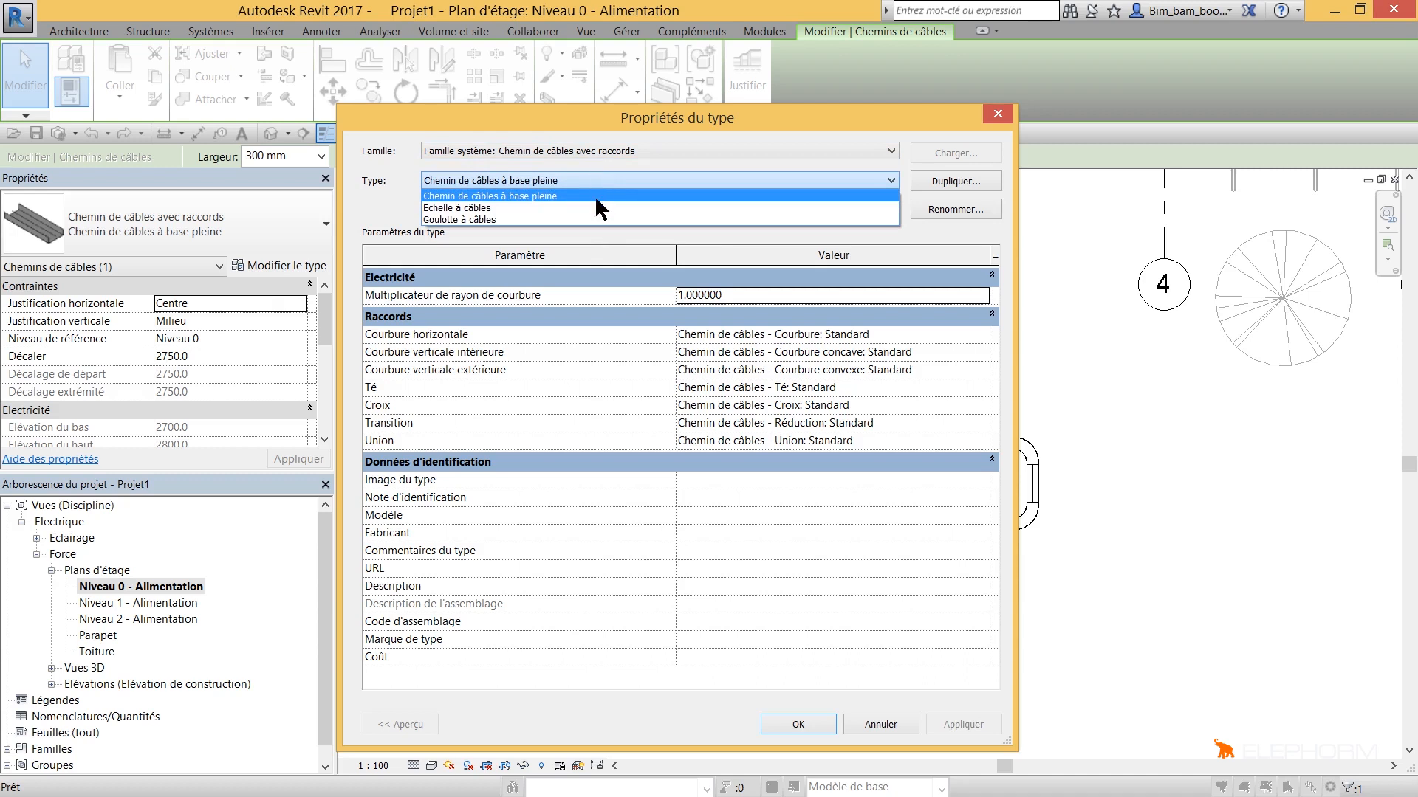
{"action": "left_click", "coordinate": [596, 206]}
{"action": "scroll", "coordinate": [583, 180], "scroll_direction": "down", "scroll_amount": 3}
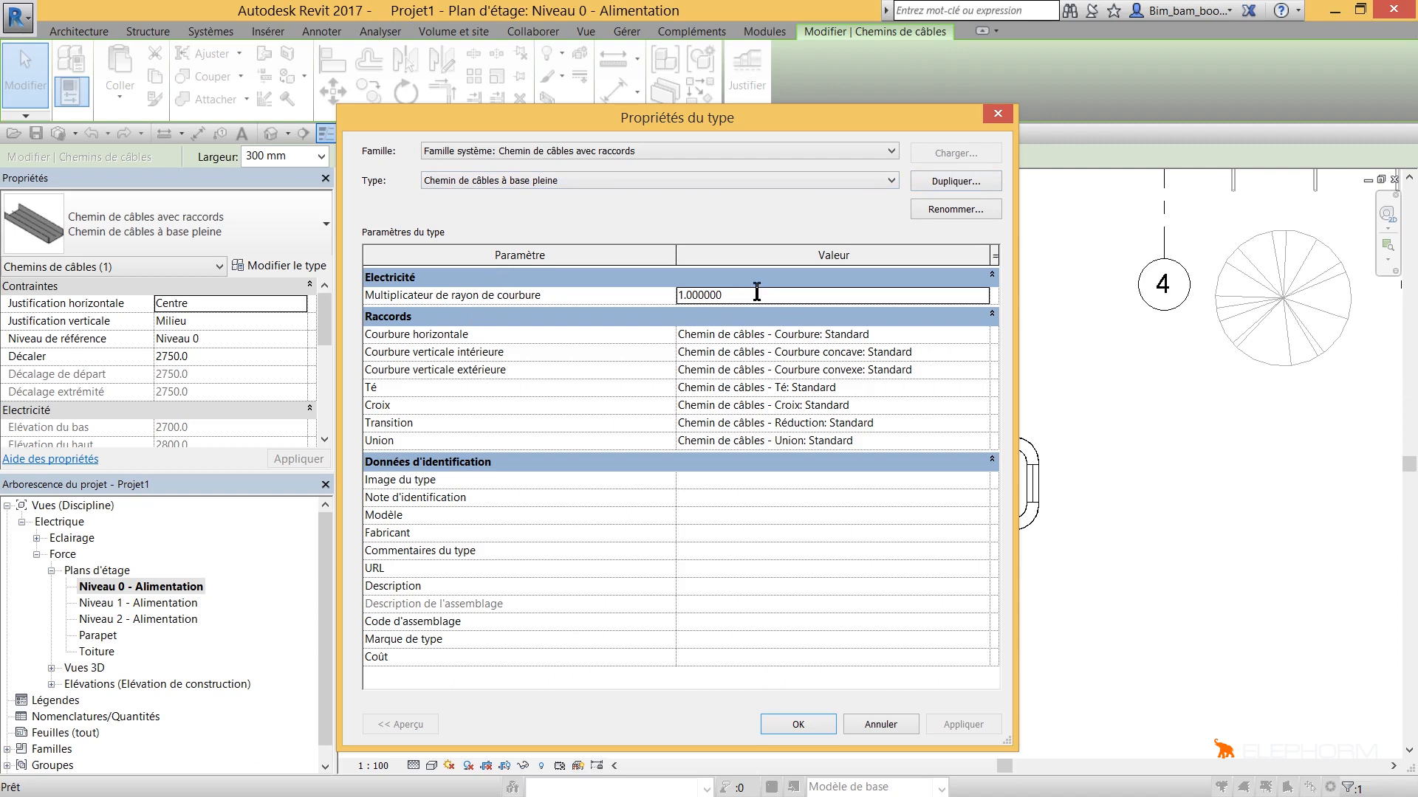
Set the bend radius multiplier (Multiplicateur de rayon de courbure) of Chemin de câbles à base pleine to 0.5
{"action": "left_click", "coordinate": [805, 298]}
{"action": "left_click_drag", "start_coordinate": [805, 298], "coordinate": [635, 283]}
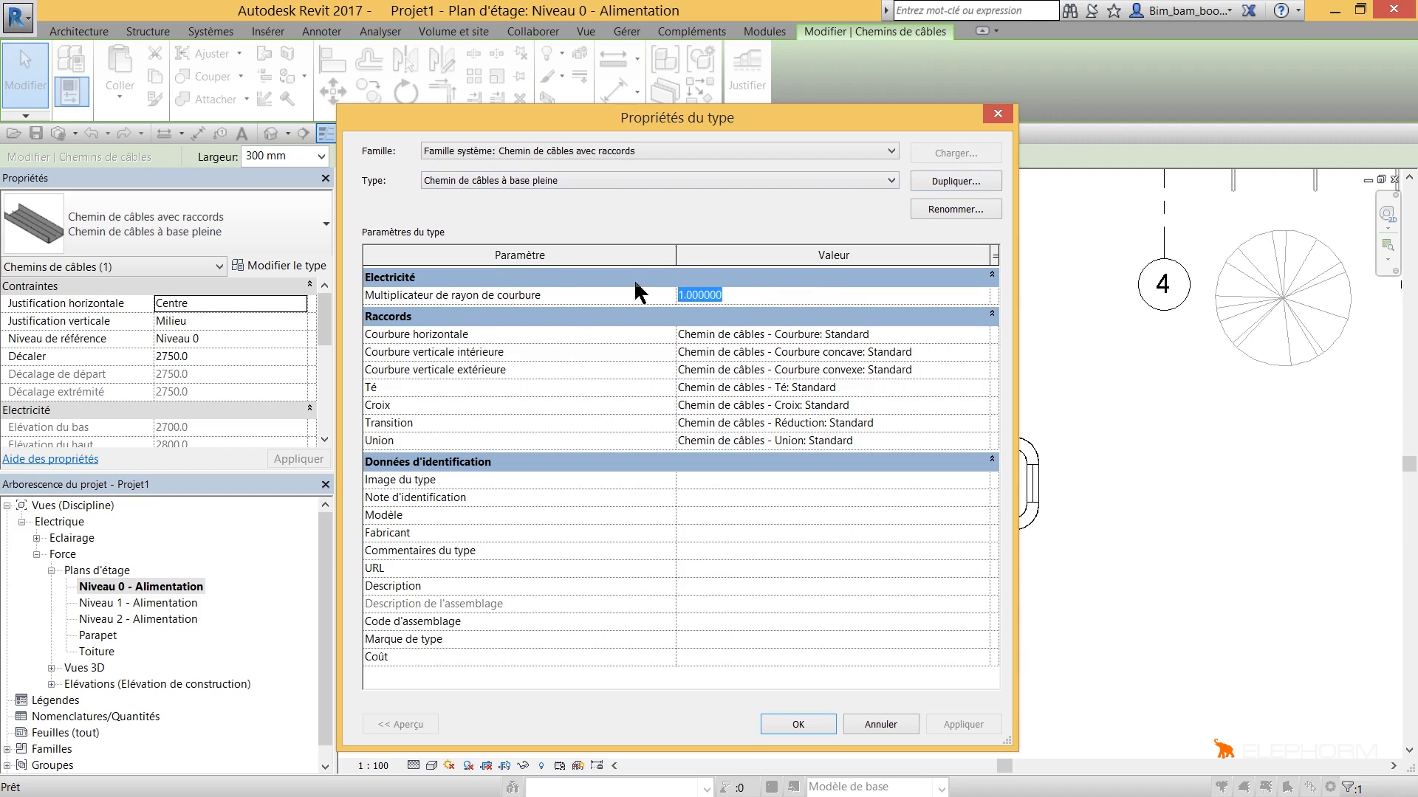
{"action": "left_click_drag", "start_coordinate": [879, 116], "coordinate": [677, 82]}
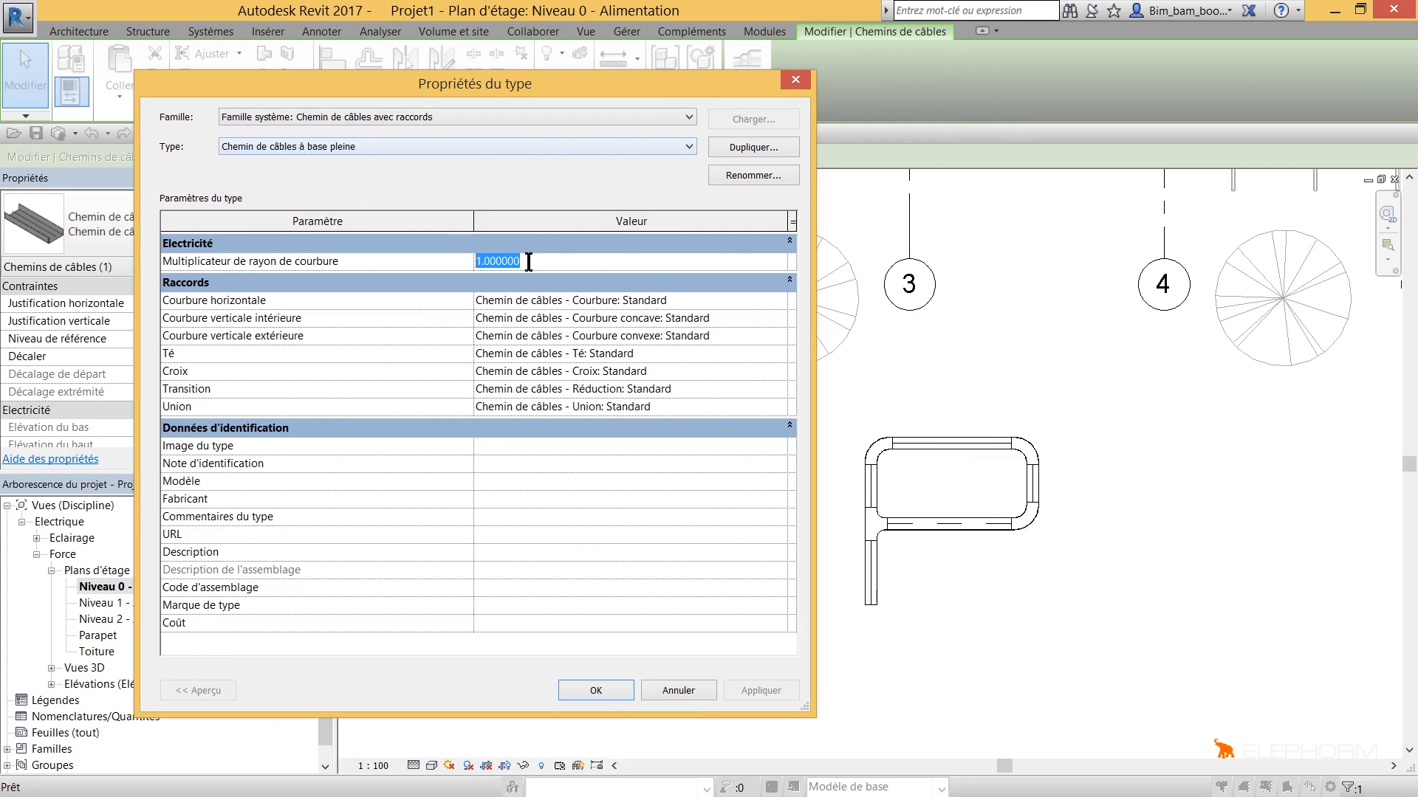
{"action": "type", "text": "0.5"}
{"action": "key", "text": "Return"}
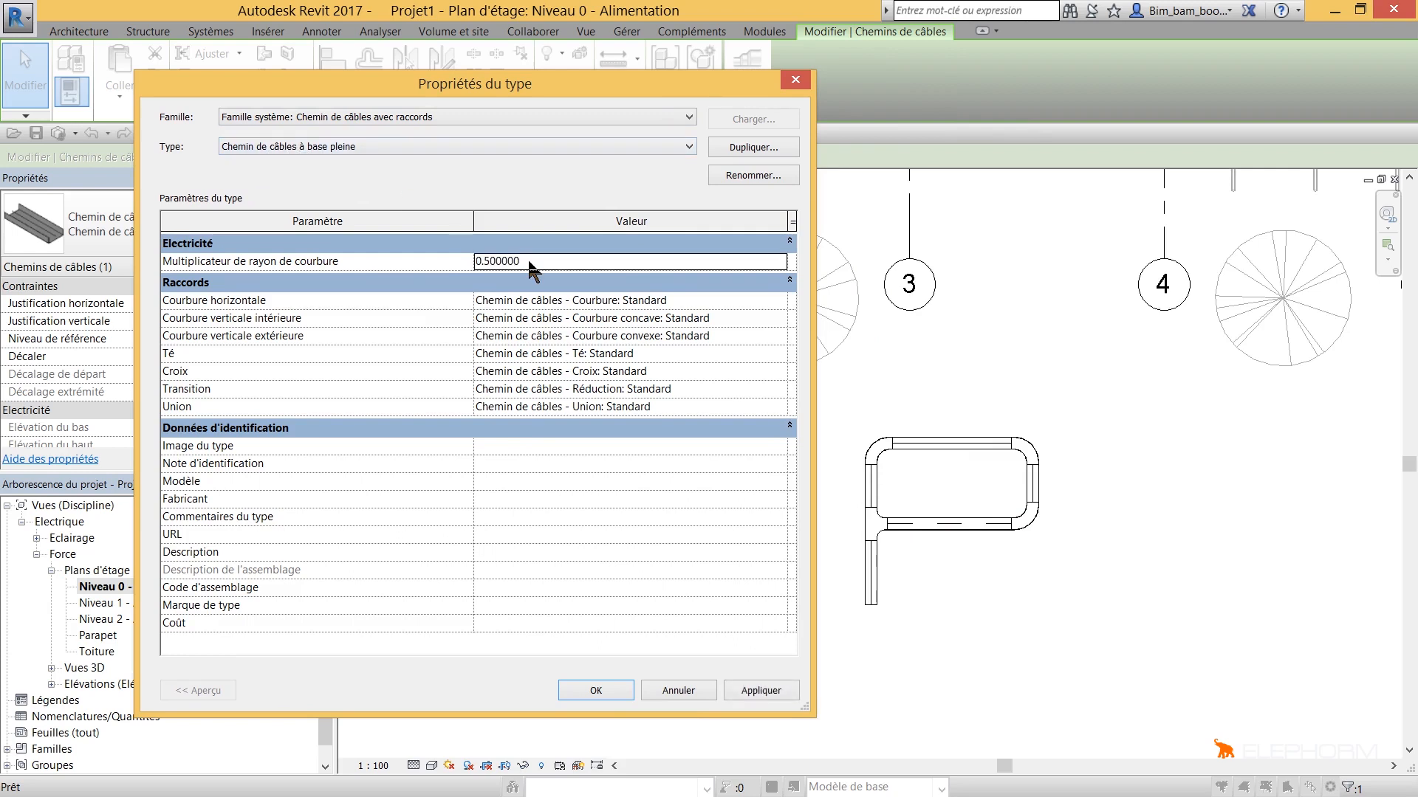
Review the fittings assigned to the type, including the choices for Courbure horizontale and the Té parameter
{"action": "left_click", "coordinate": [545, 301]}
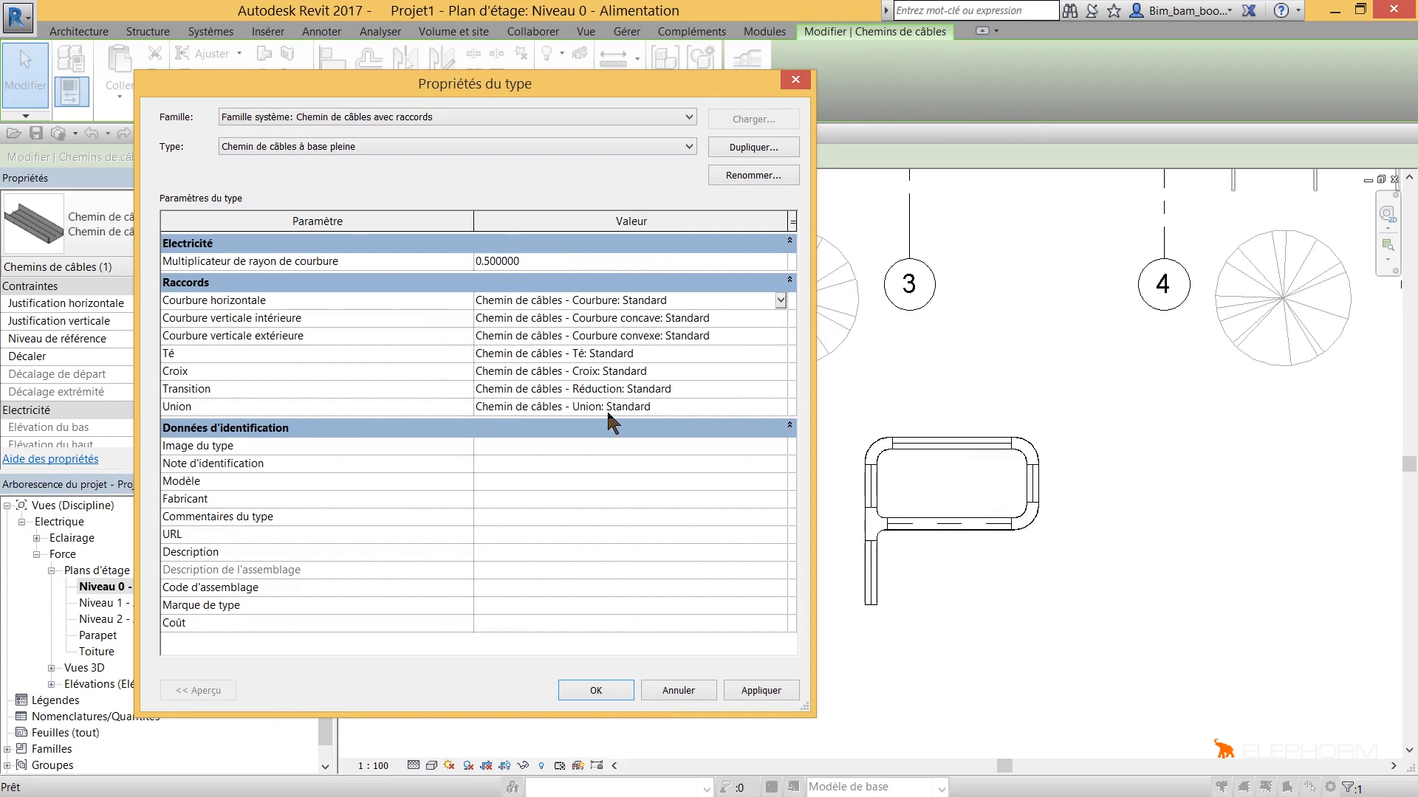
{"action": "left_click", "coordinate": [781, 300]}
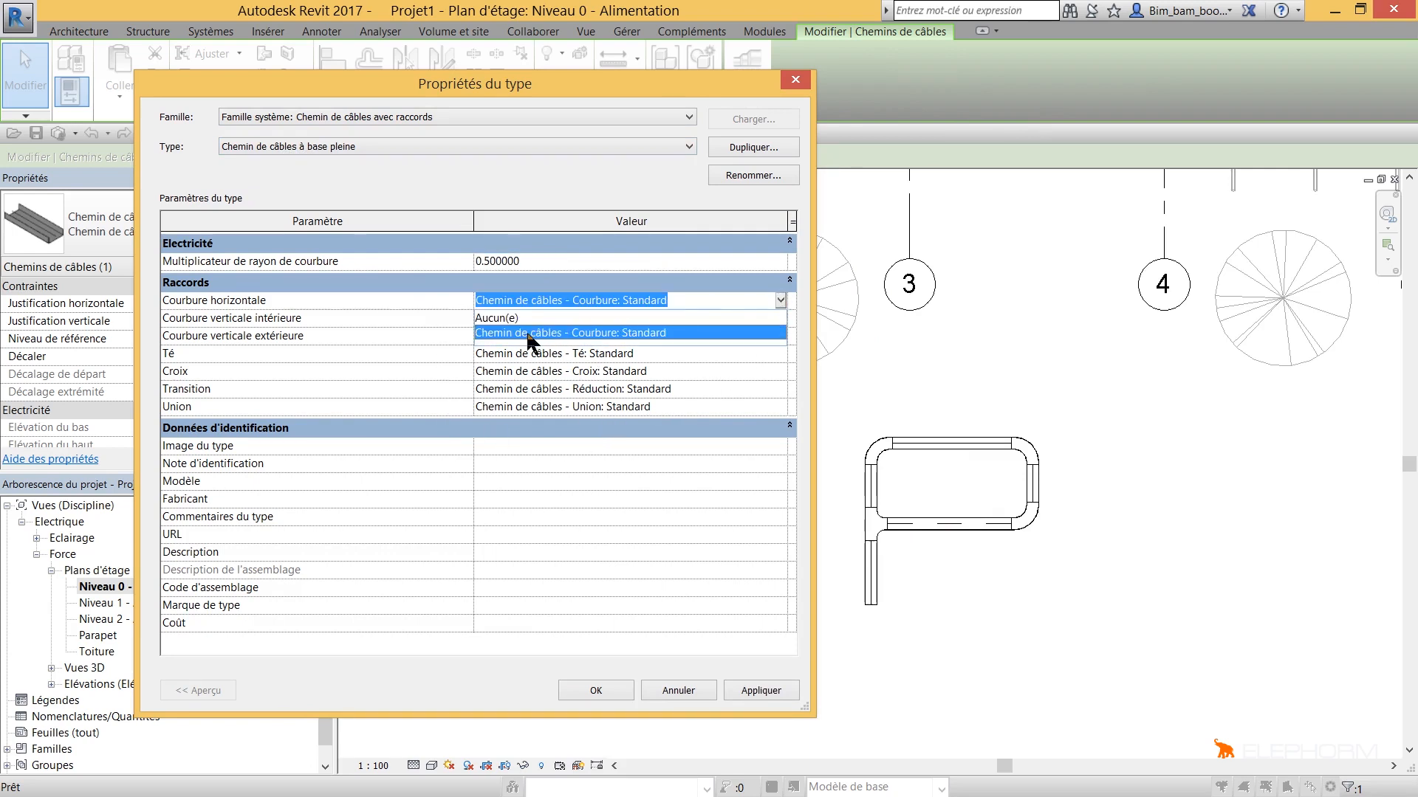
{"action": "left_click", "coordinate": [601, 336]}
{"action": "left_click", "coordinate": [686, 355]}
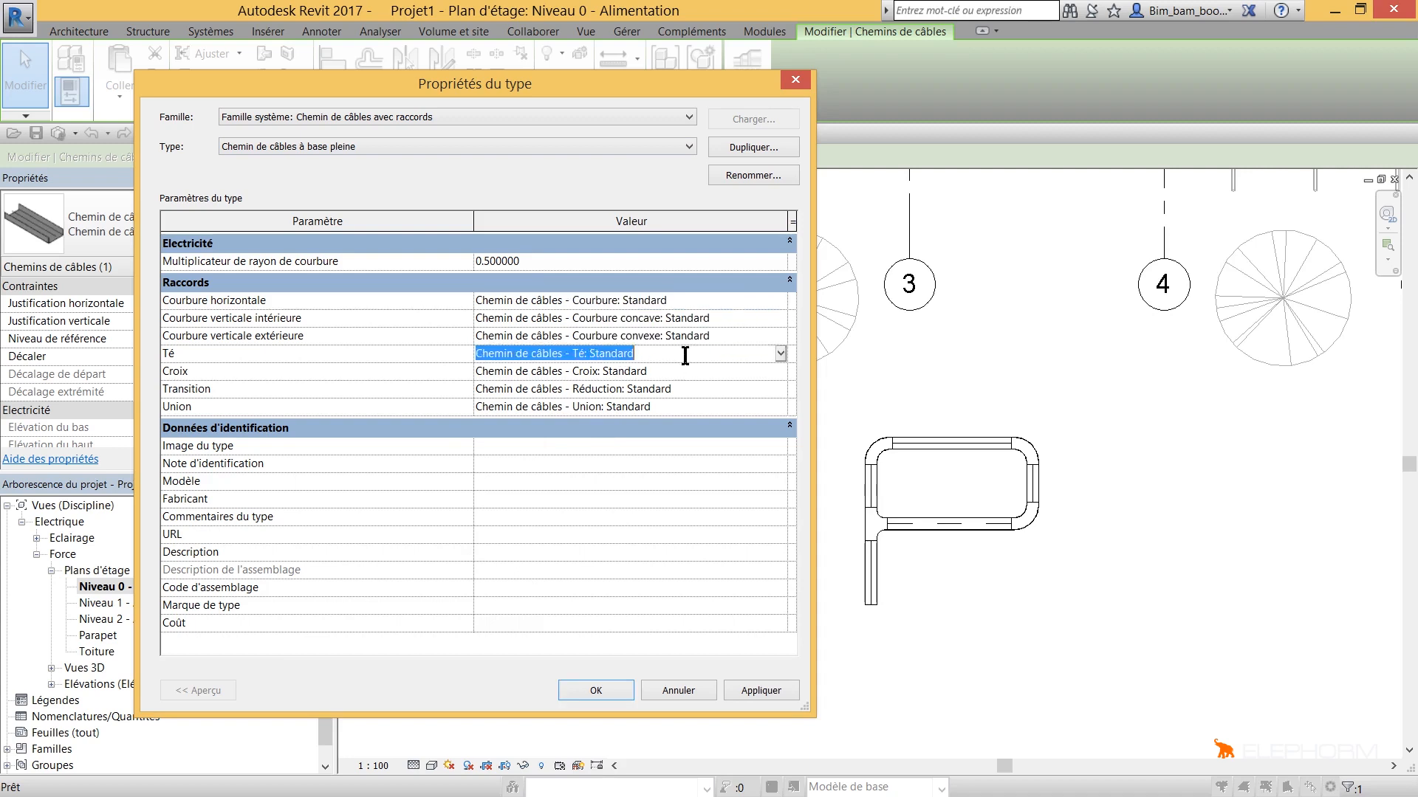
{"action": "left_click", "coordinate": [686, 354]}
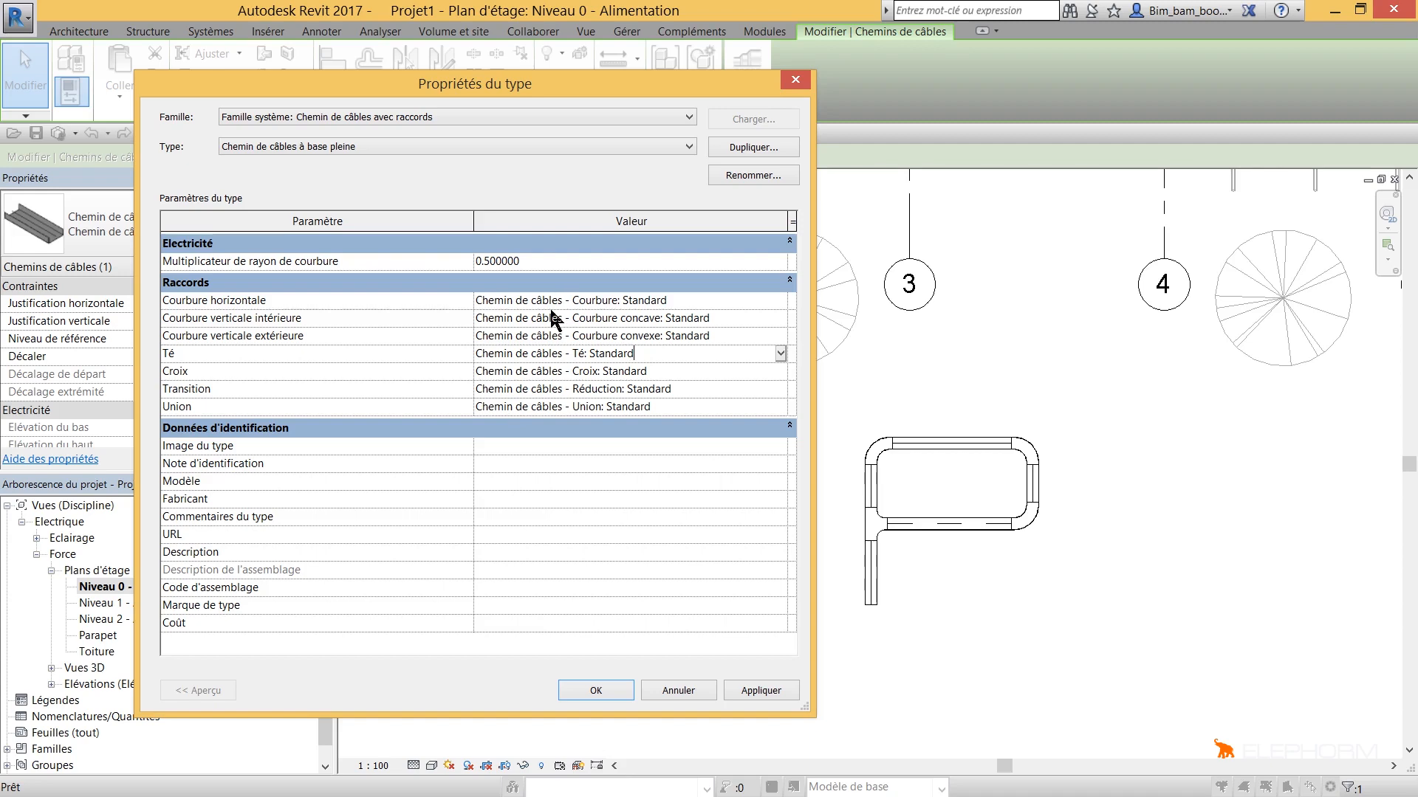
Accept the type's fitting settings, locate the family loading command, and recheck the bend radius multiplier of Chemin de câbles à base pleine
{"action": "left_click", "coordinate": [610, 688]}
{"action": "left_click", "coordinate": [267, 31]}
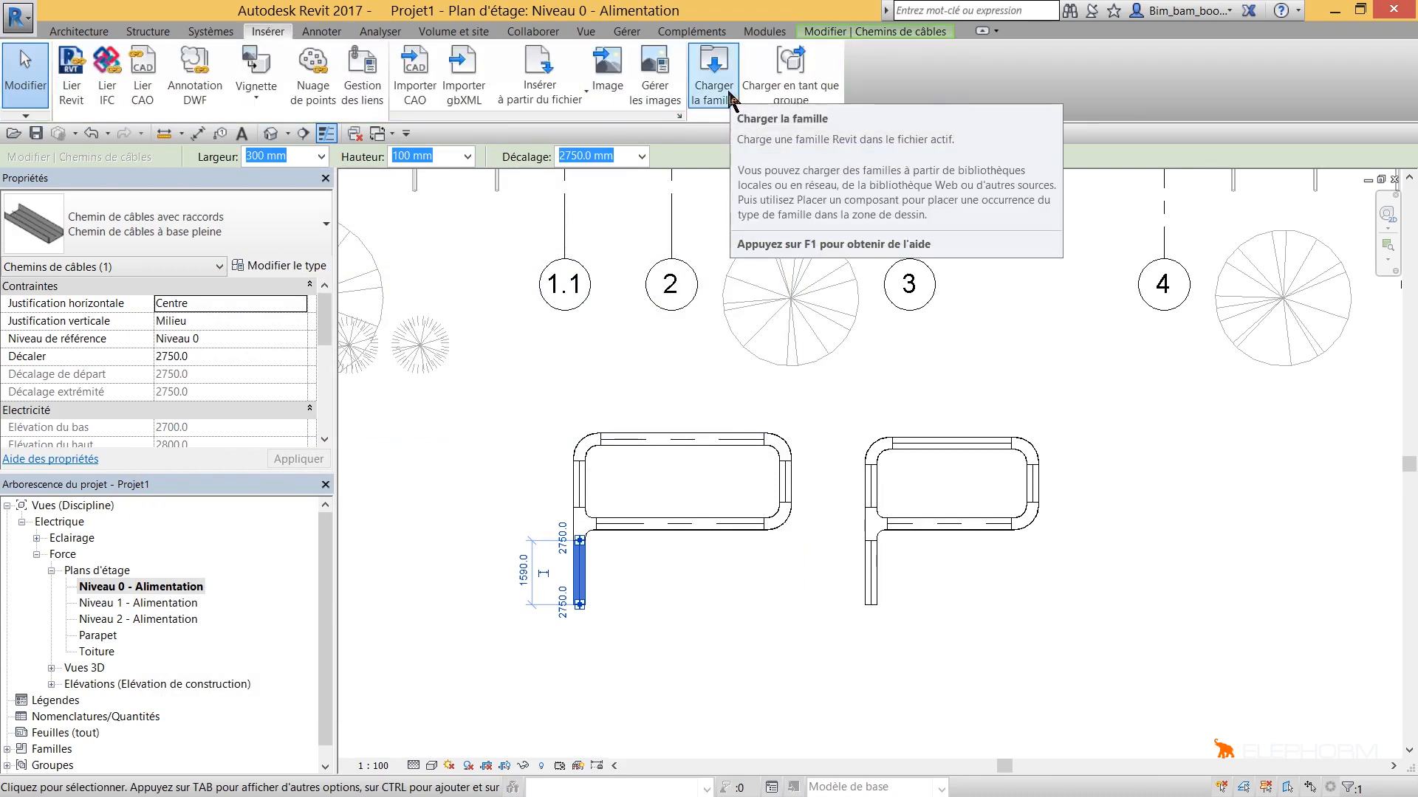
{"action": "left_click", "coordinate": [264, 267]}
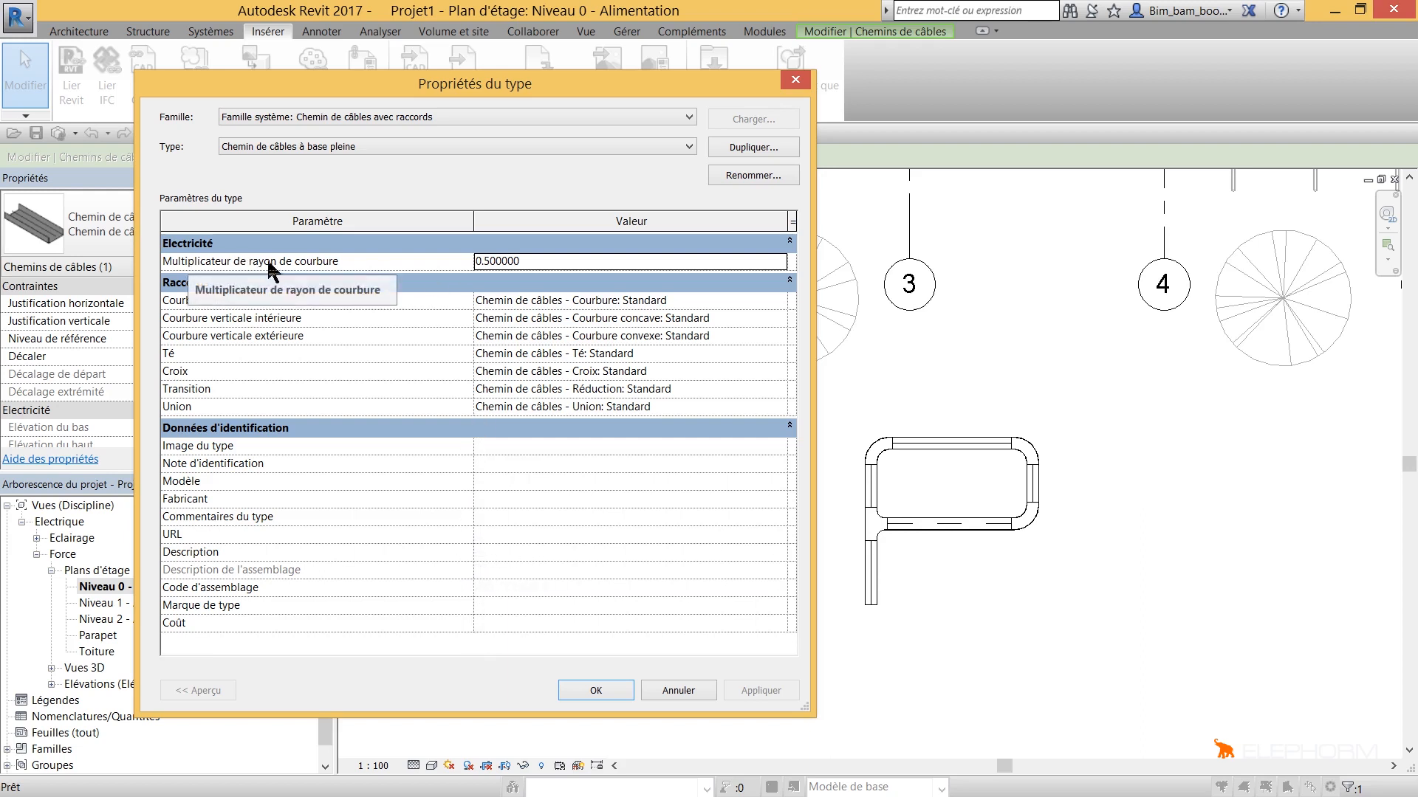
{"action": "left_click", "coordinate": [537, 263]}
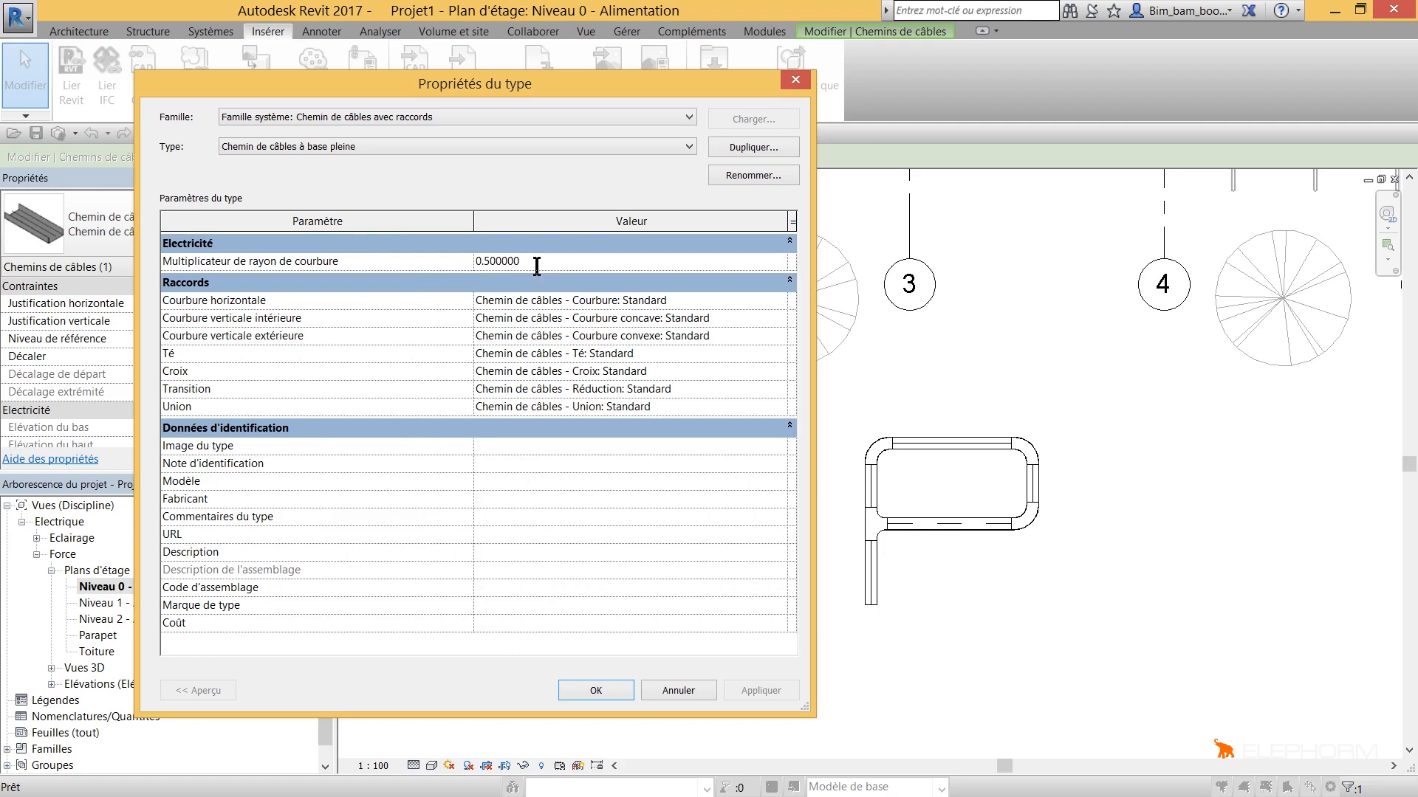
{"action": "left_click", "coordinate": [593, 690]}
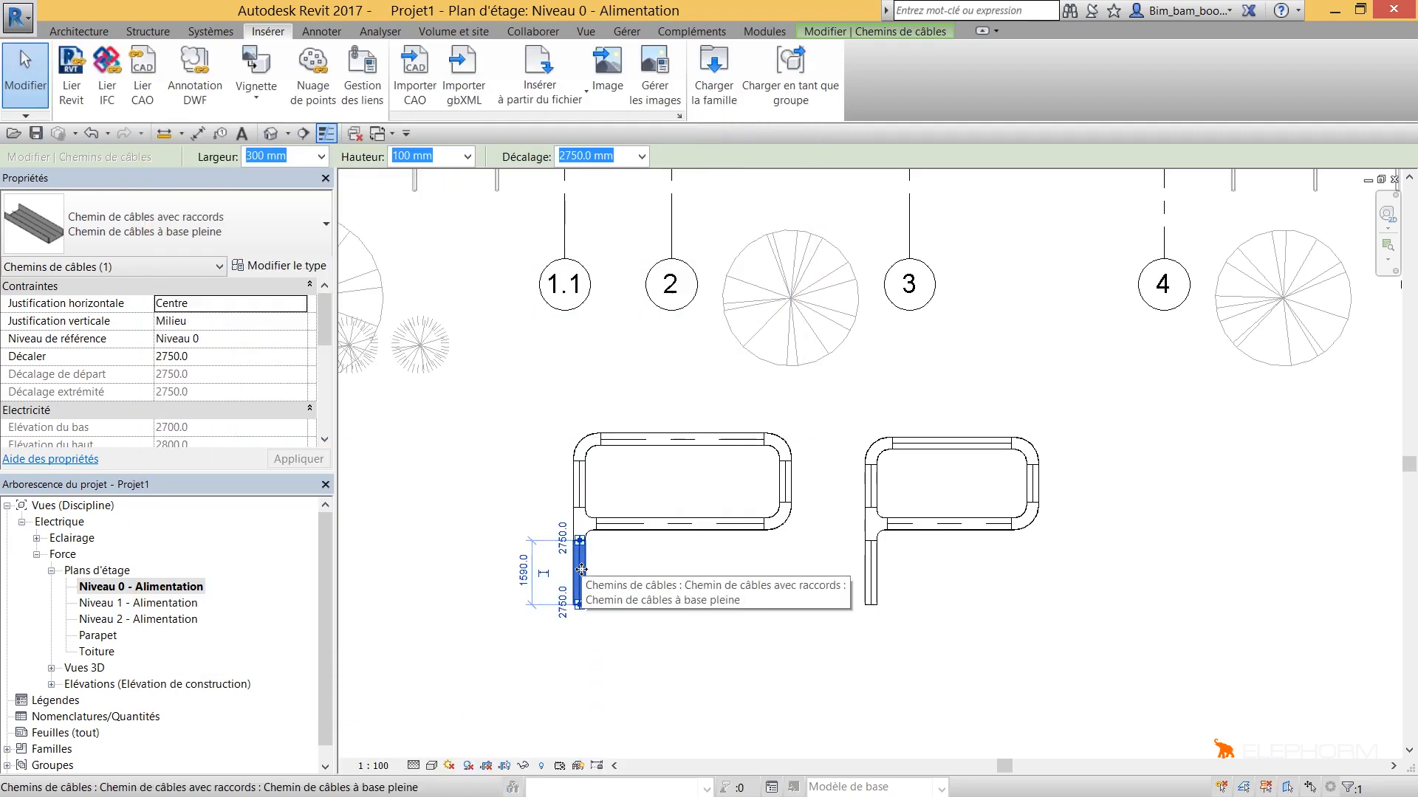
Select the whole cable tray network near axis 1.1 and reapply its type to all segments and fittings
{"action": "key", "text": "Tab"}
{"action": "left_click", "coordinate": [580, 569]}
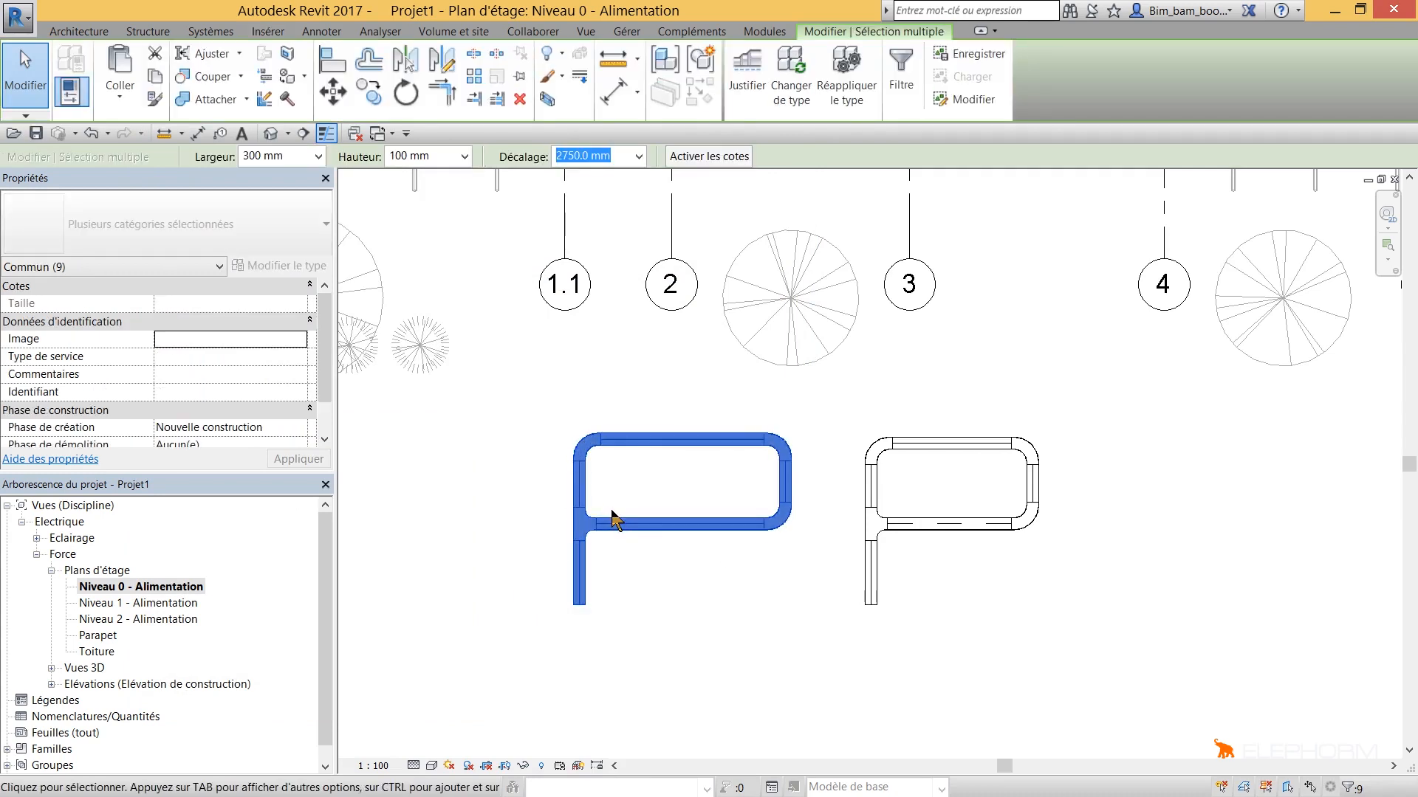
{"action": "left_click", "coordinate": [847, 107]}
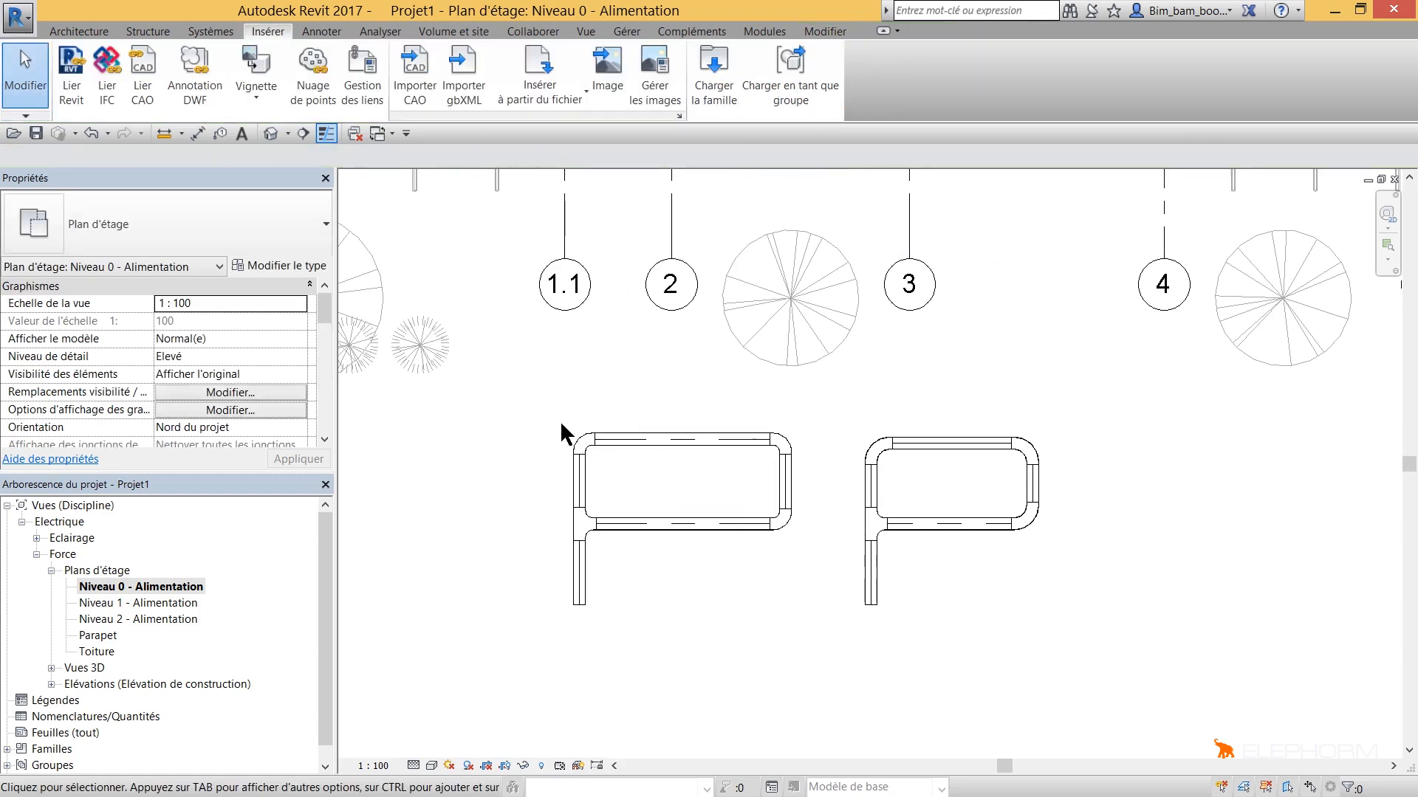
Inspect the bend radius of the two upper bends in the network near axis 1.1
{"action": "scroll", "coordinate": [586, 437], "scroll_direction": "up", "scroll_amount": 4}
{"action": "left_click", "coordinate": [610, 438]}
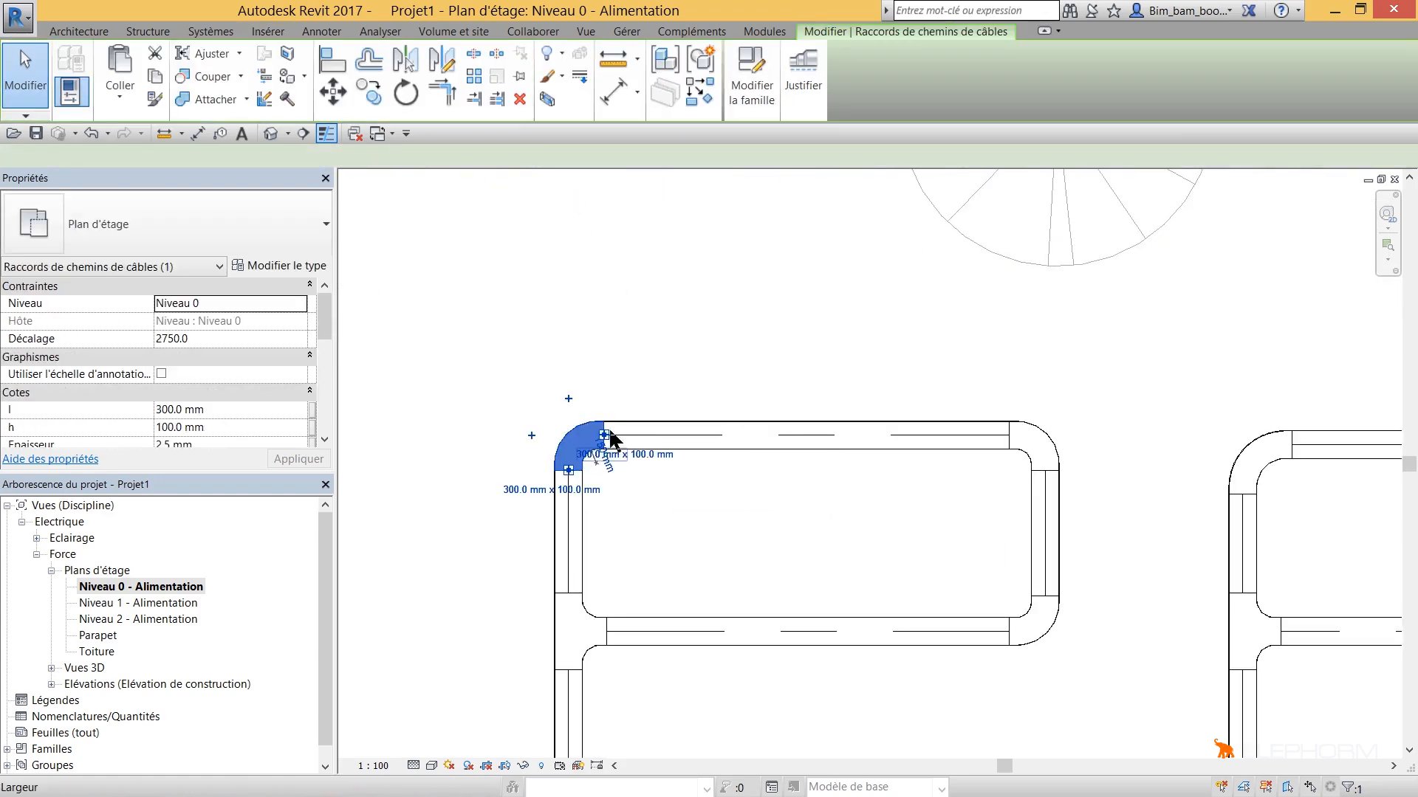
{"action": "left_click", "coordinate": [1033, 443]}
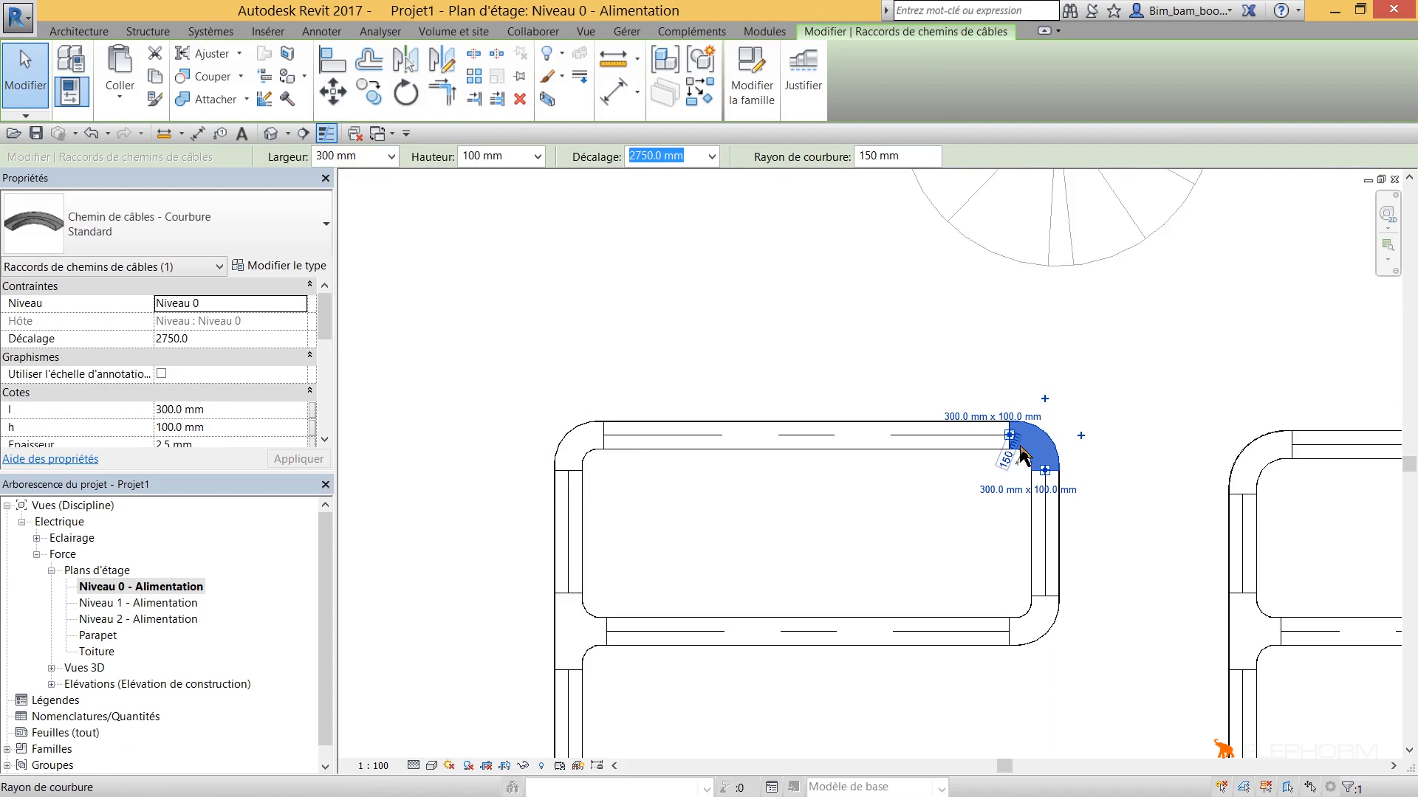
{"action": "right_click", "coordinate": [970, 512]}
{"action": "left_click", "coordinate": [943, 513]}
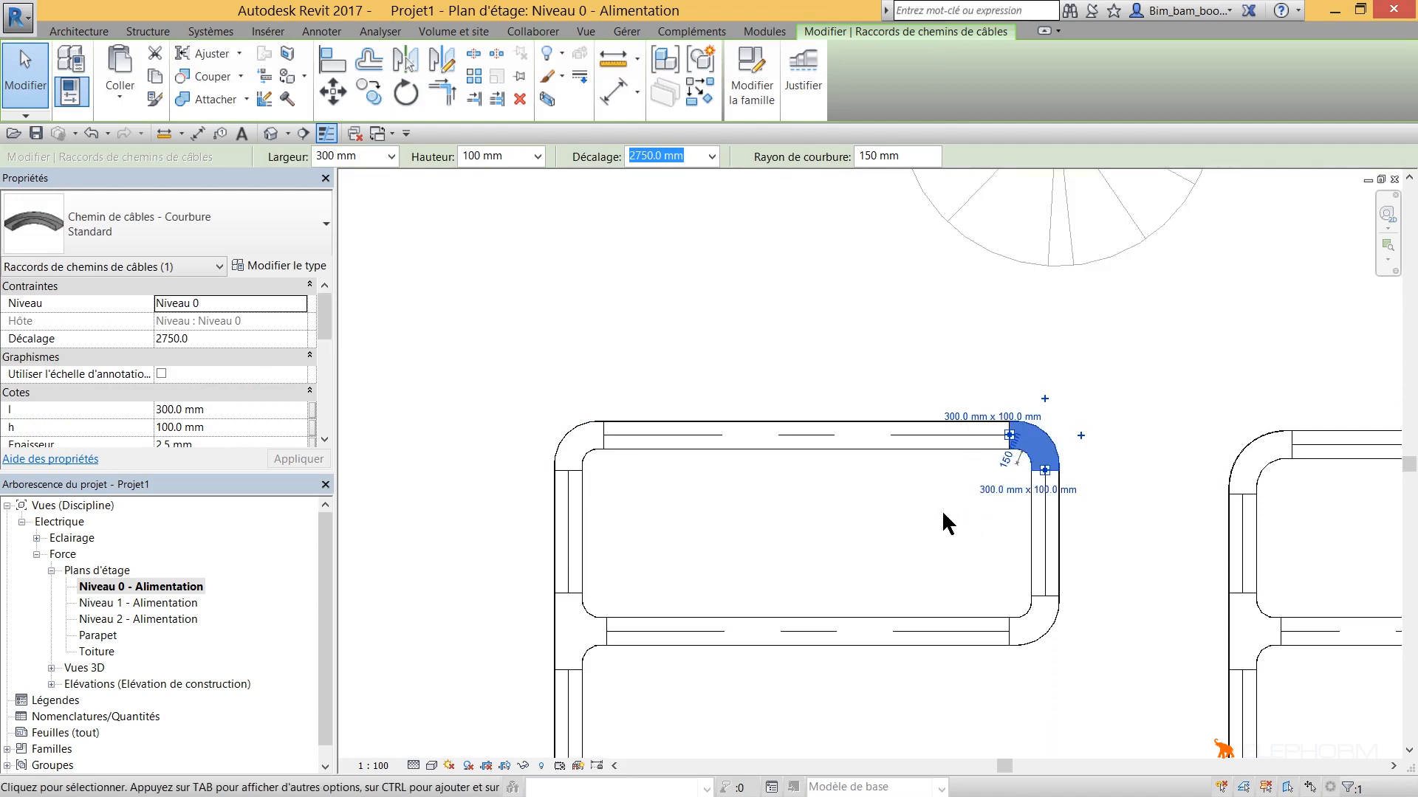
{"action": "key", "text": "Escape"}
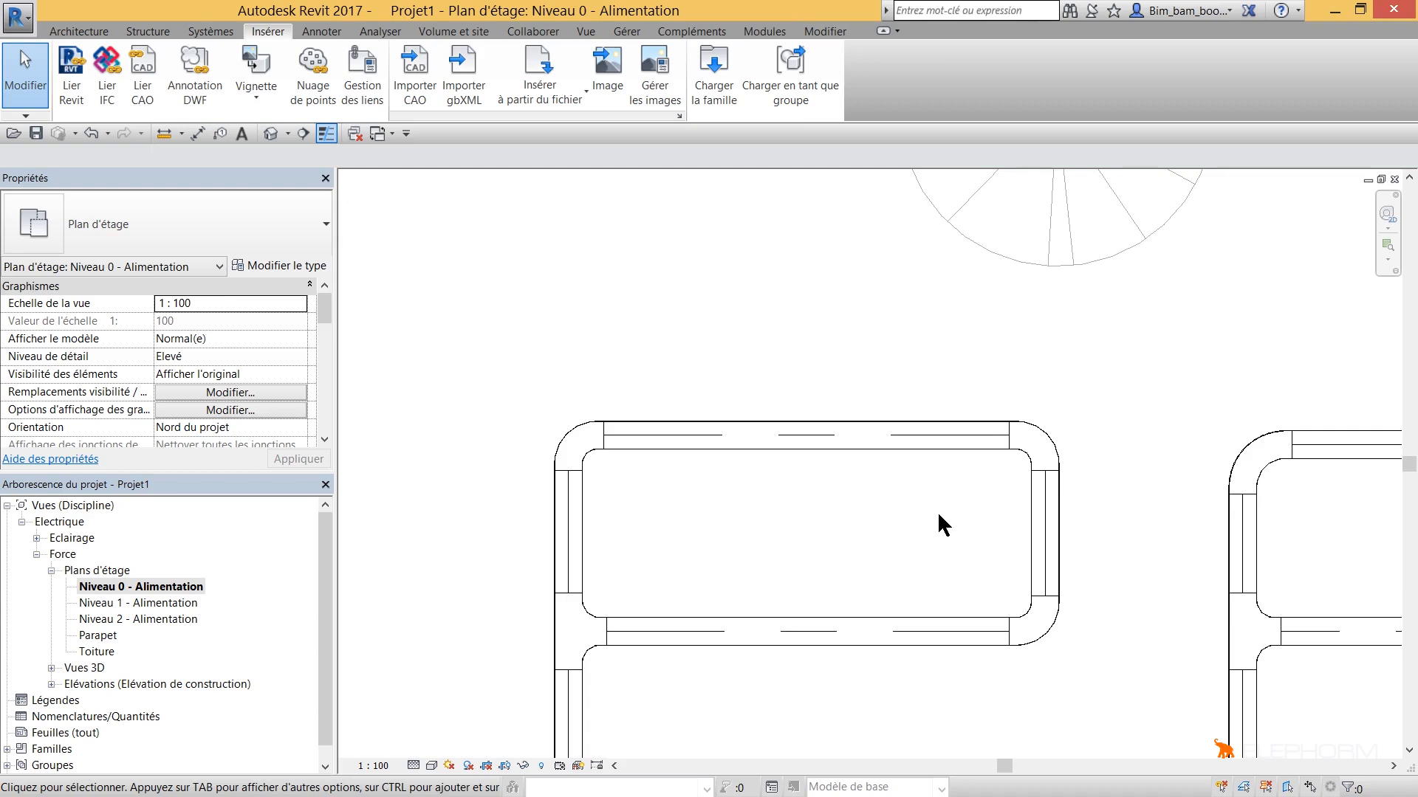
Set Type de service to CFA for the loop's lower horizontal tray in the network near axis 1.1
{"action": "scroll", "coordinate": [936, 511], "scroll_direction": "down", "scroll_amount": 3}
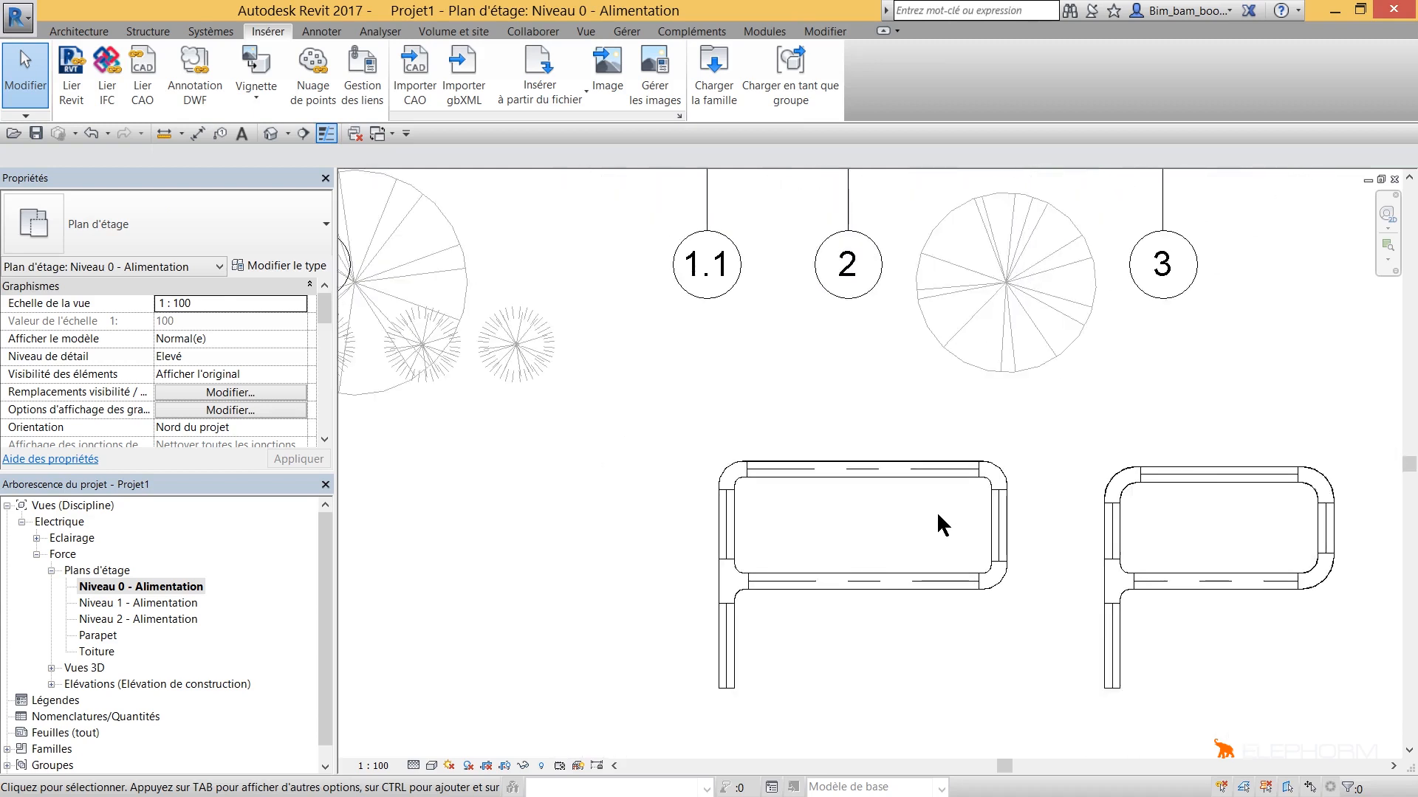
{"action": "middle_click_drag", "start_coordinate": [937, 511], "coordinate": [823, 446]}
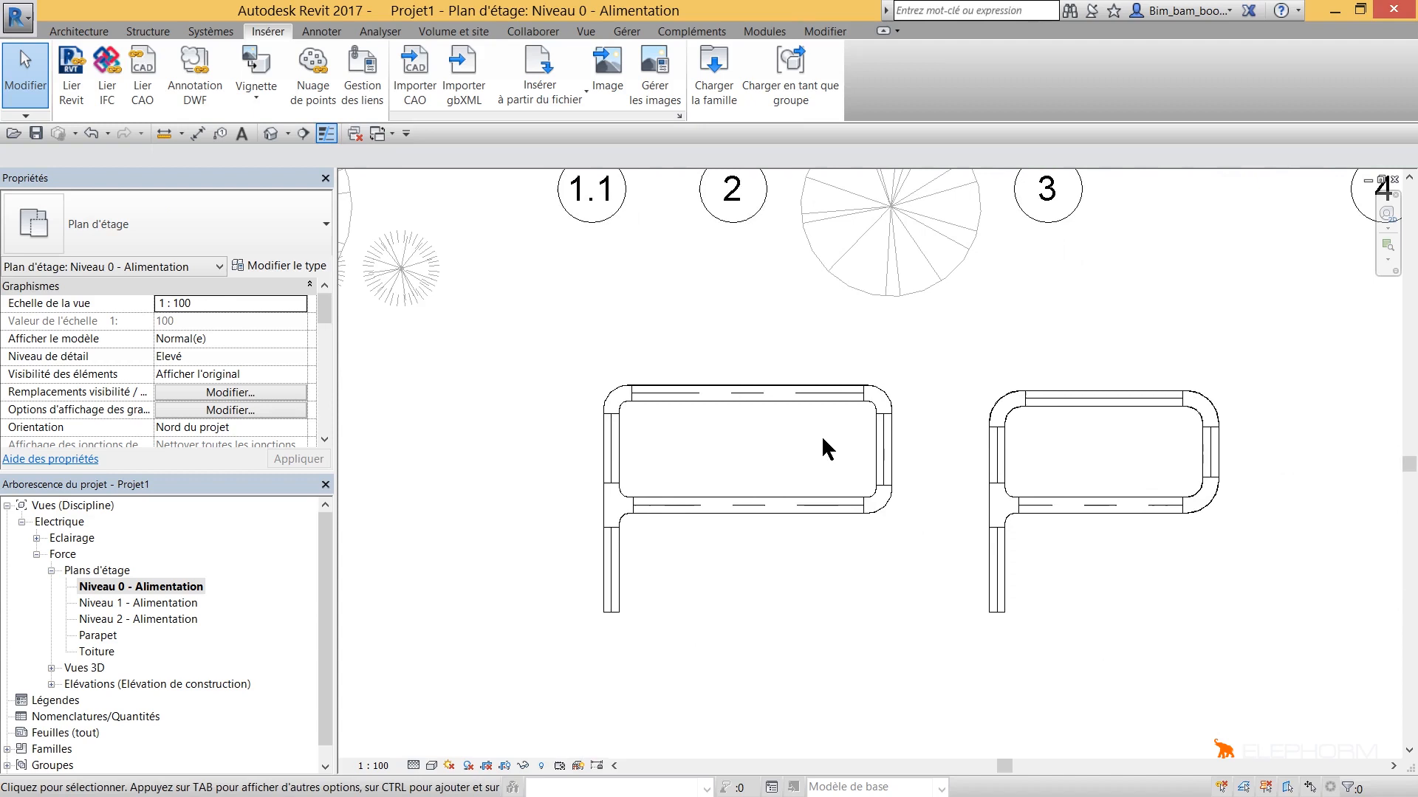
{"action": "left_click", "coordinate": [833, 509]}
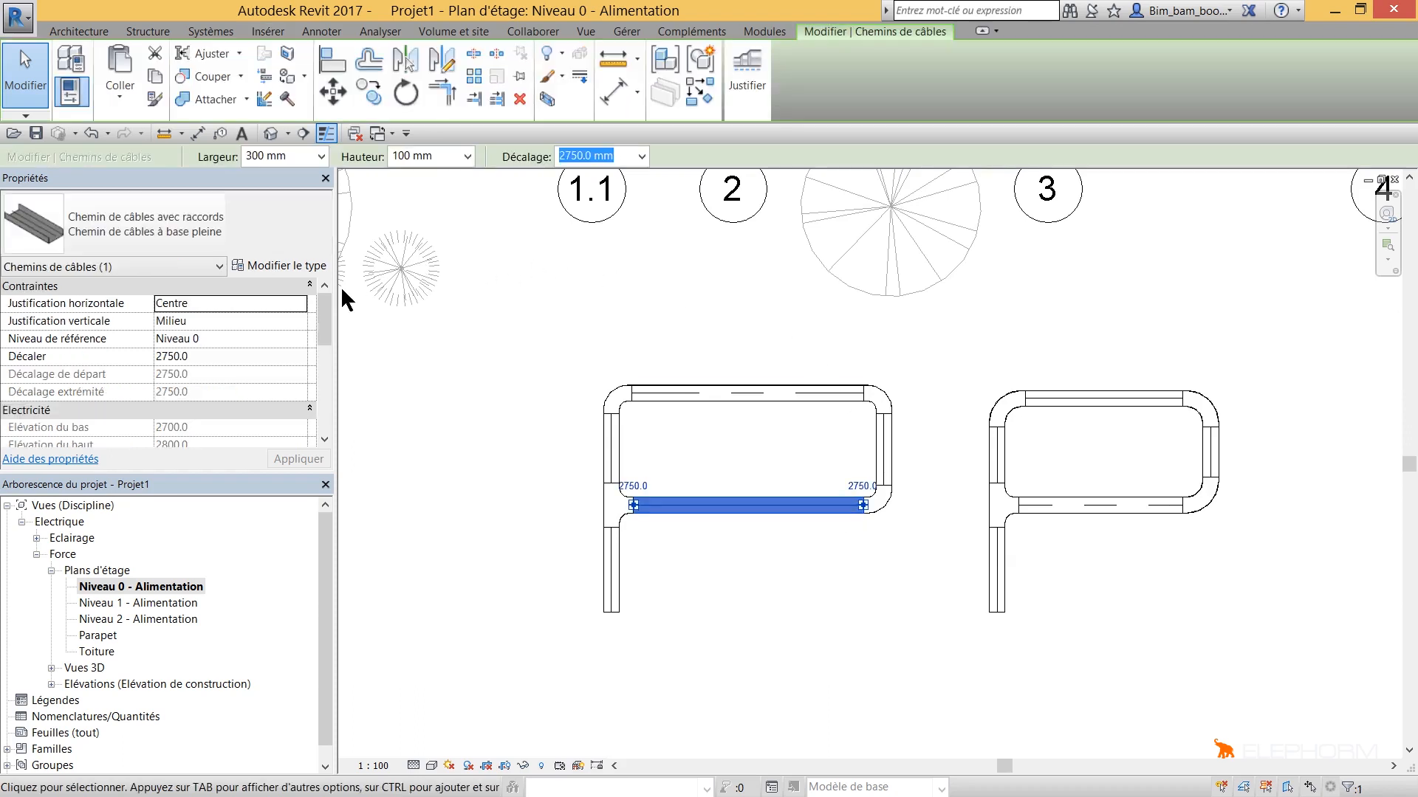
{"action": "left_click_drag", "start_coordinate": [329, 325], "coordinate": [325, 402]}
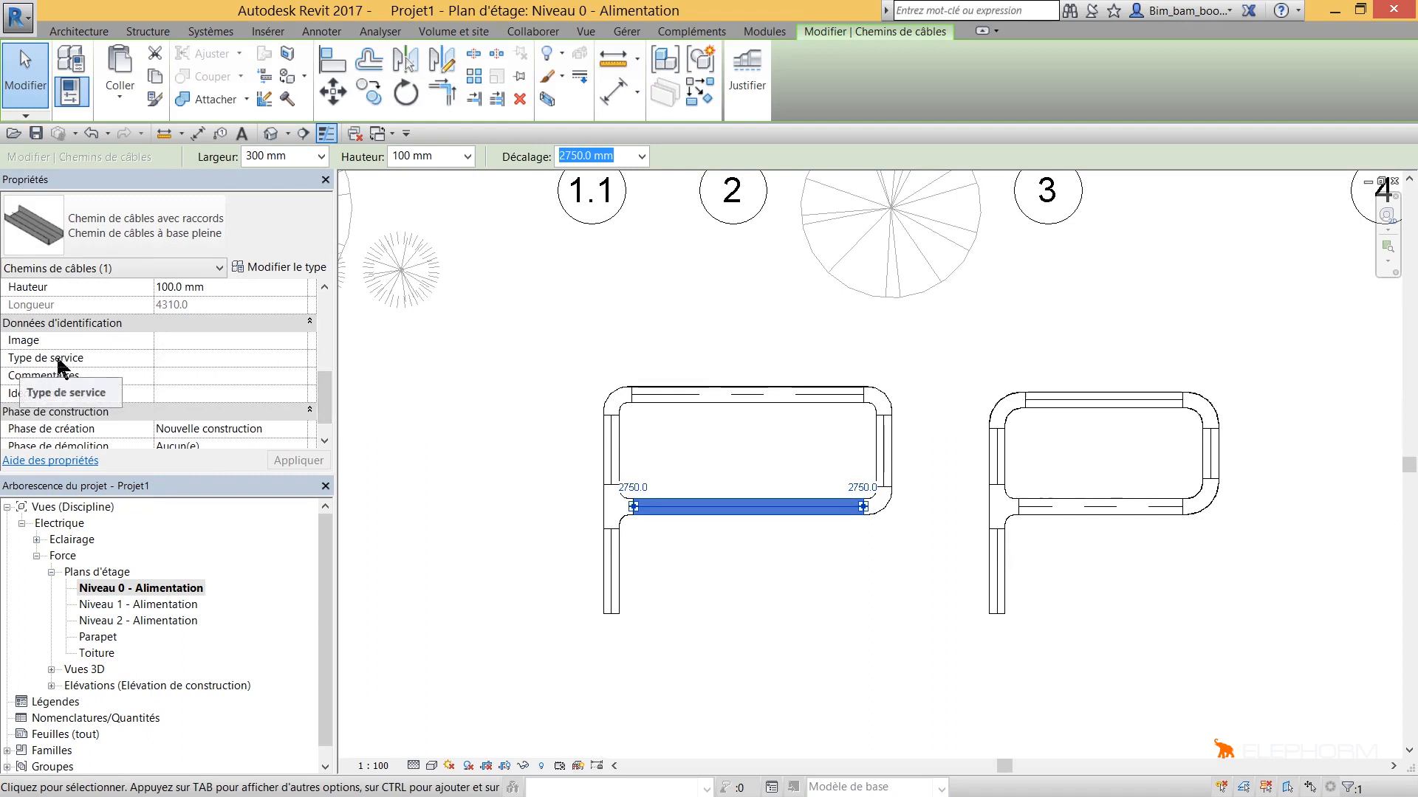
{"action": "left_click", "coordinate": [299, 360]}
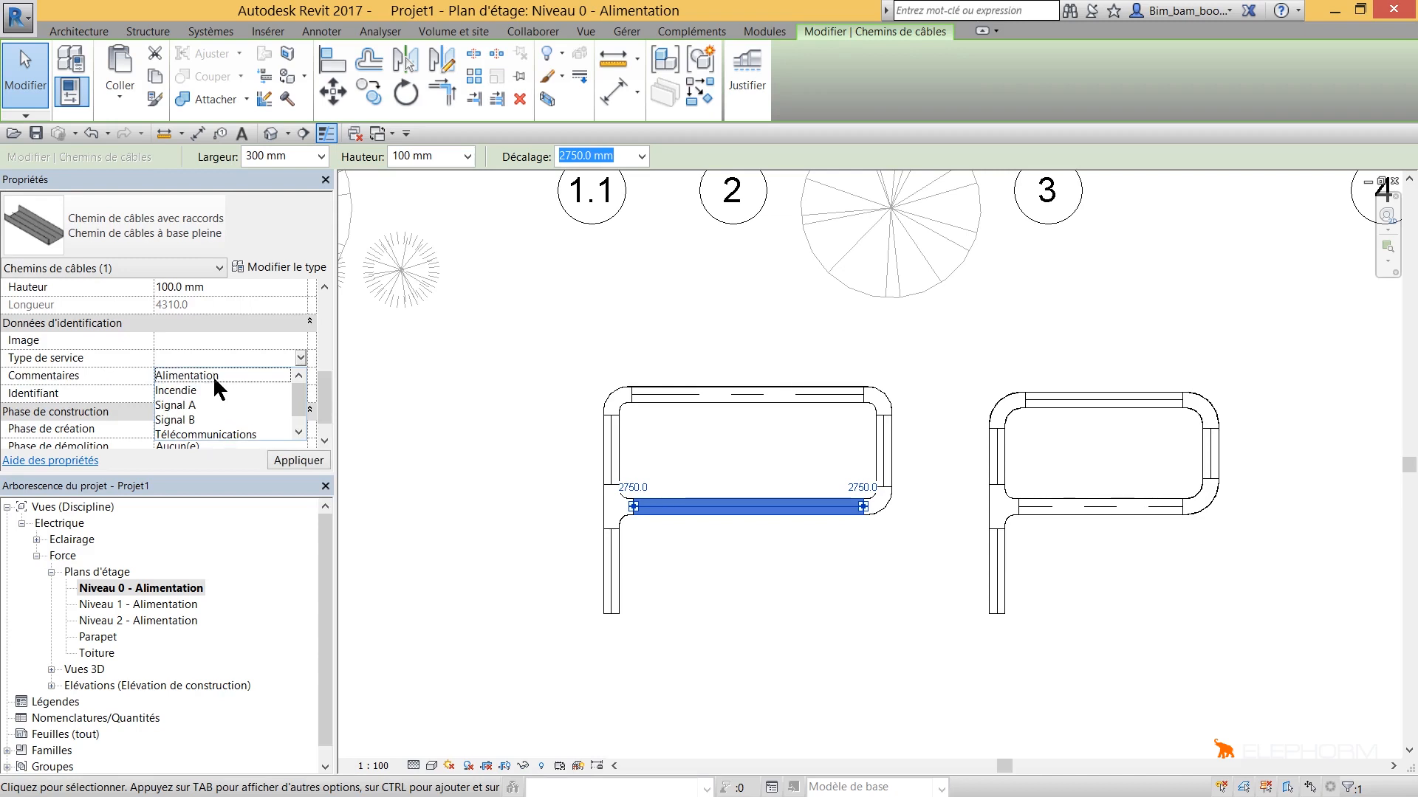
{"action": "left_click", "coordinate": [197, 360]}
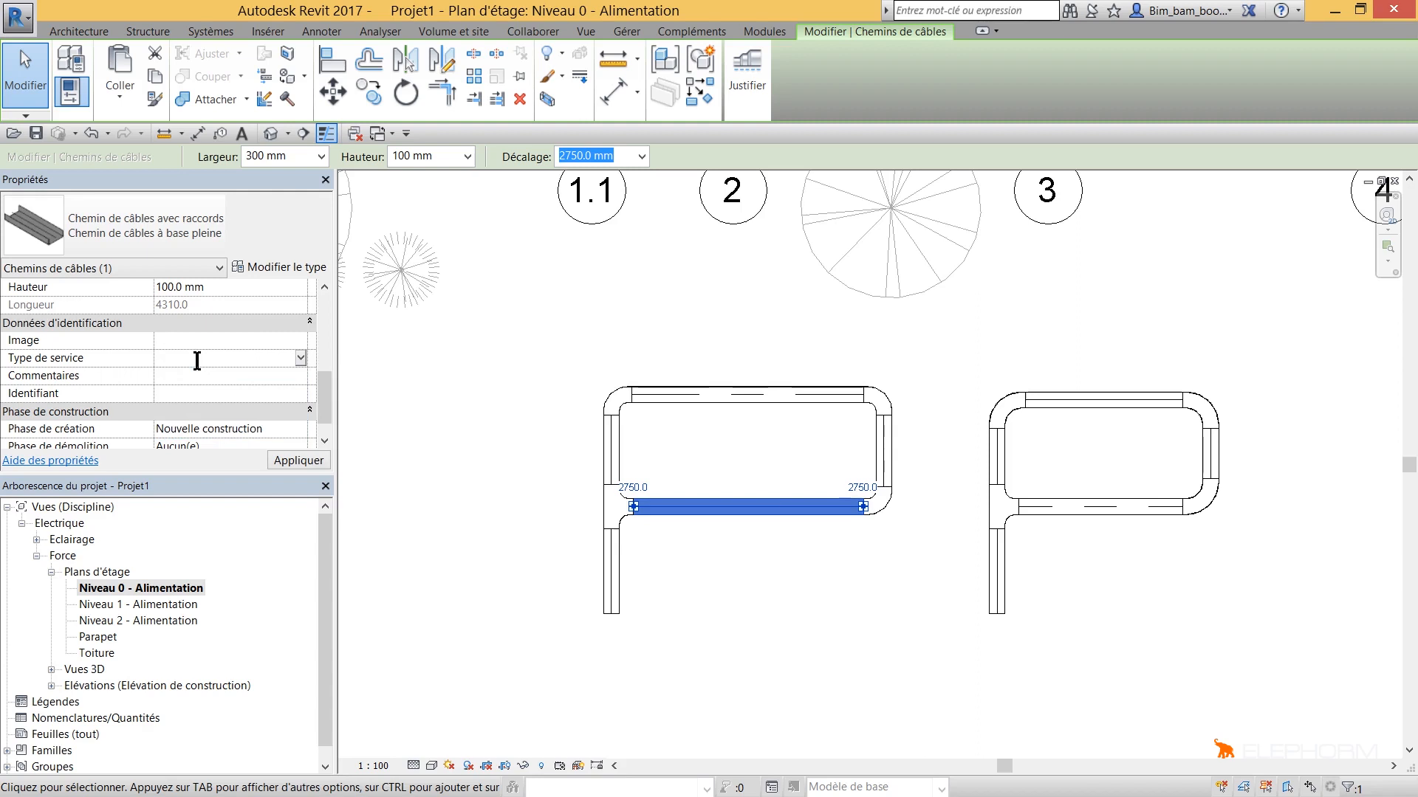
{"action": "type", "text": "cf"}
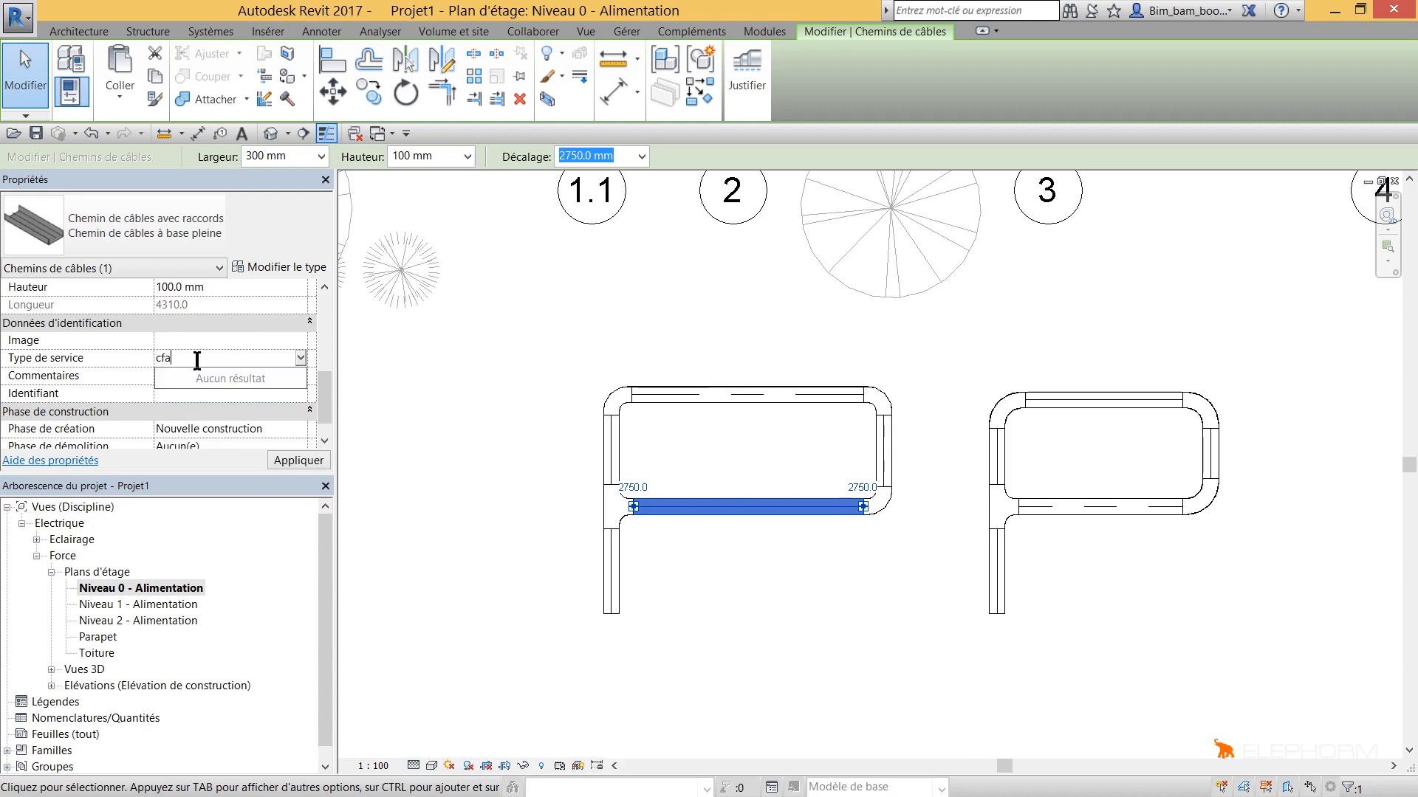
{"action": "type", "text": "a"}
{"action": "key", "text": "Return"}
{"action": "type", "text": "CFA"}
{"action": "key", "text": "Return"}
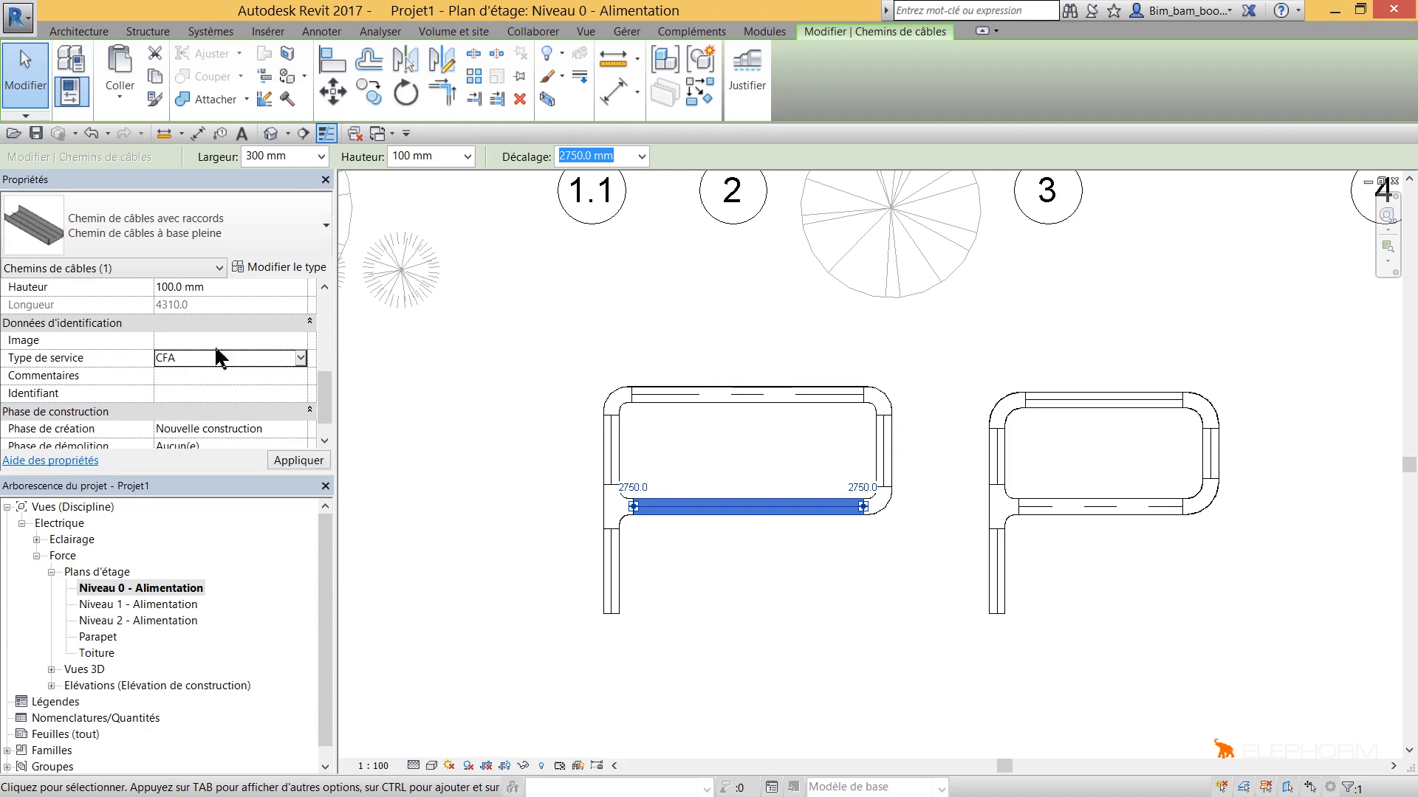
Set Type de service to CFO for the loop's lower horizontal tray in the network near axis 3
{"action": "left_click", "coordinate": [1107, 510]}
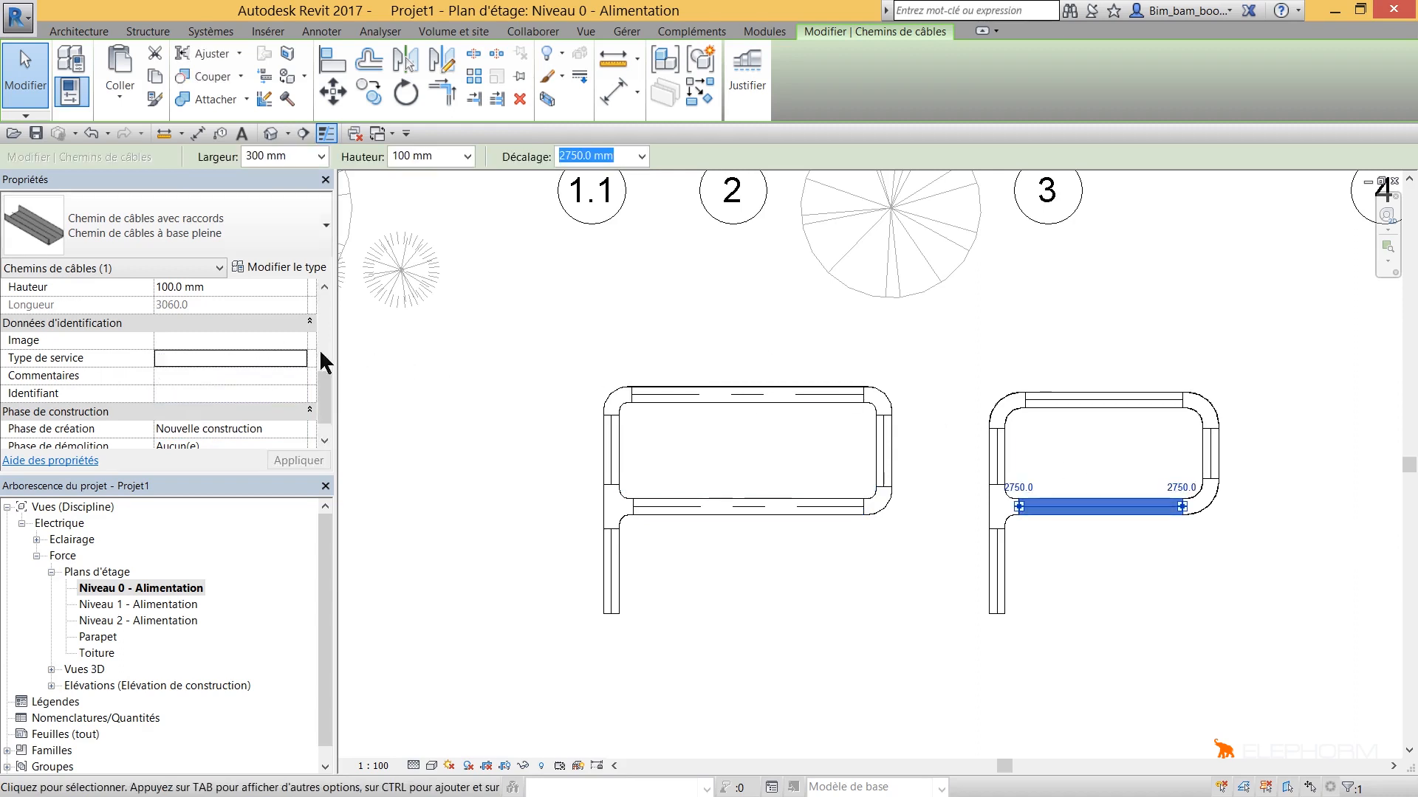
{"action": "left_click", "coordinate": [292, 356]}
{"action": "type", "text": "CF"}
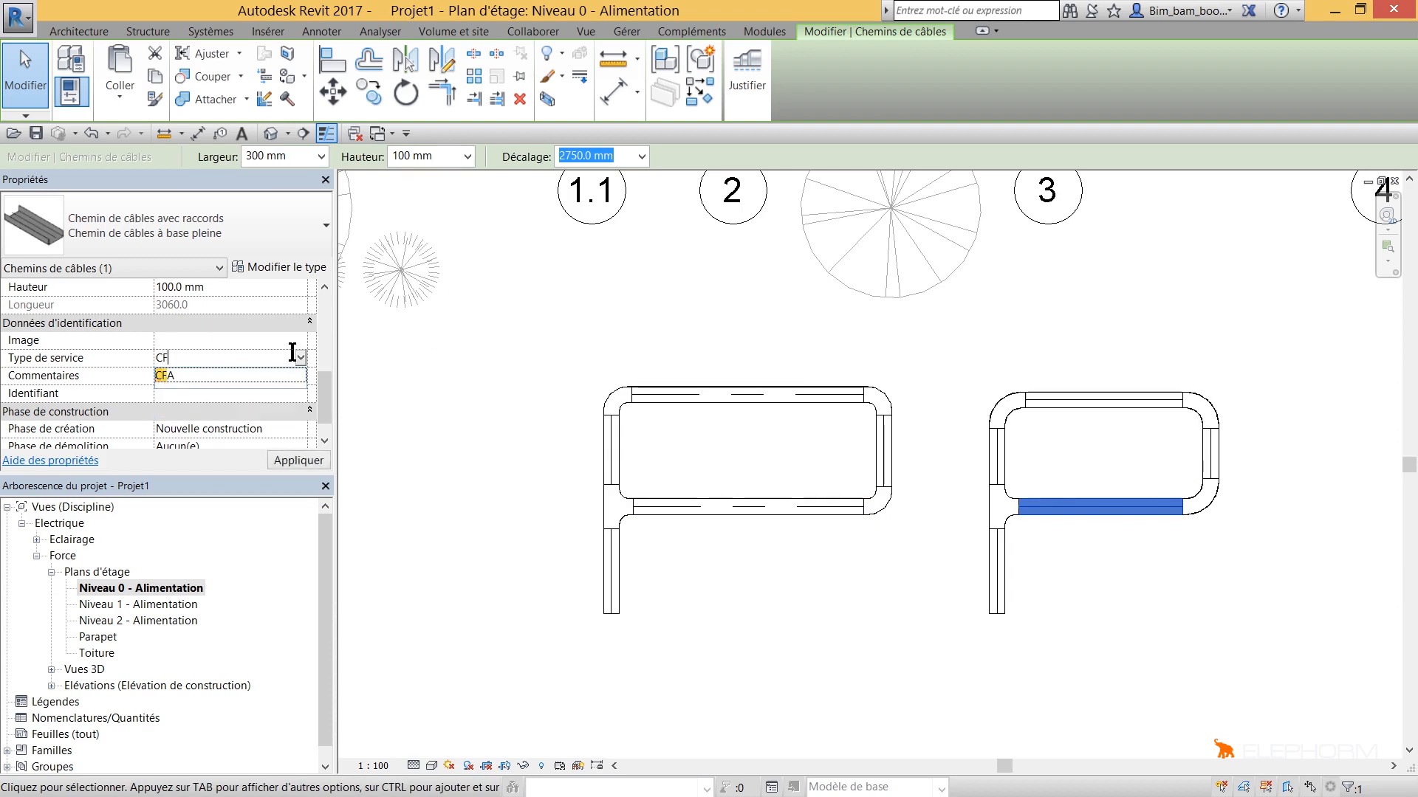
{"action": "type", "text": "O"}
{"action": "key", "text": "Return"}
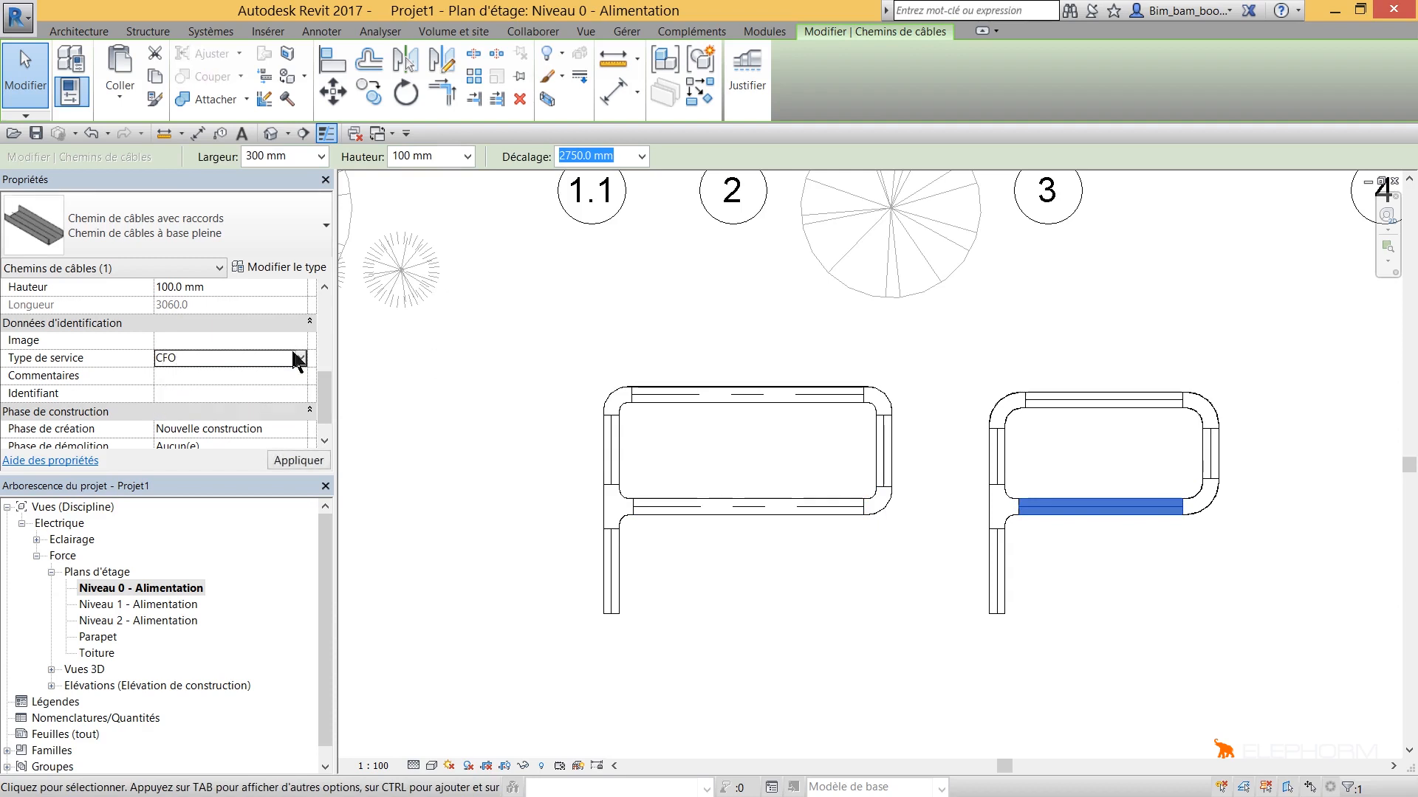
Select the entire cable tray network near axis 3, including its fittings, and set its Type de service to CFO
{"action": "left_click", "coordinate": [1101, 402]}
{"action": "key", "text": "Tab"}
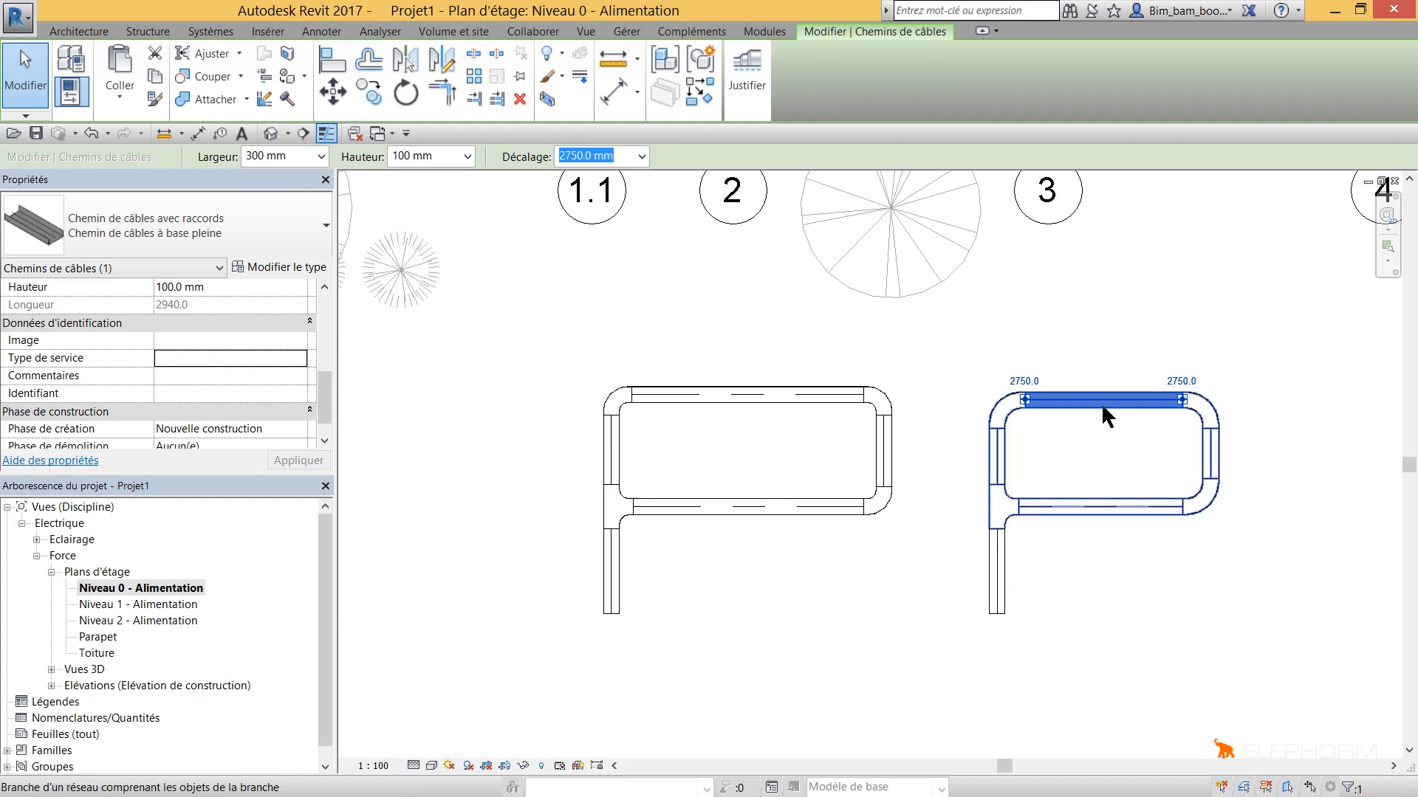
{"action": "left_click", "coordinate": [1088, 511]}
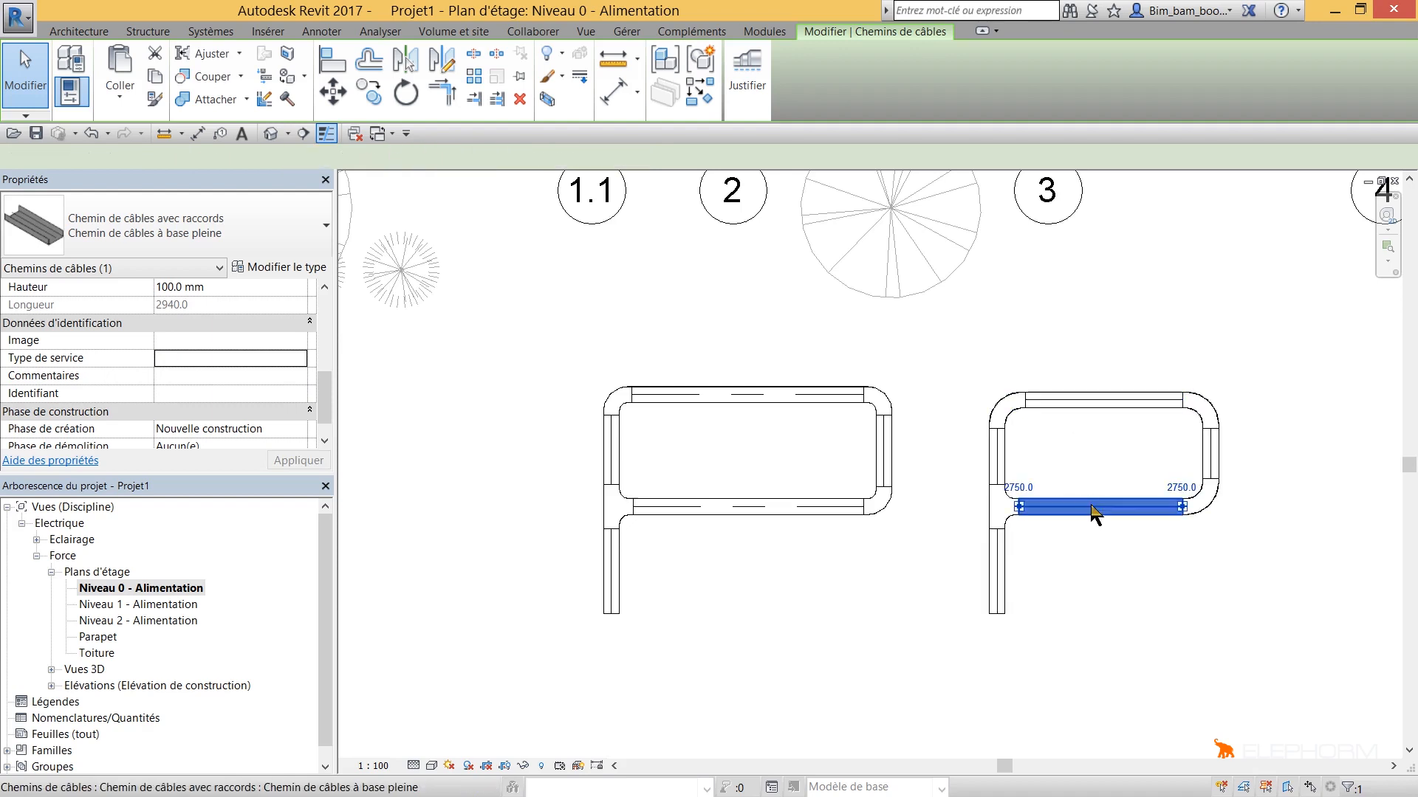
{"action": "key", "text": "Tab"}
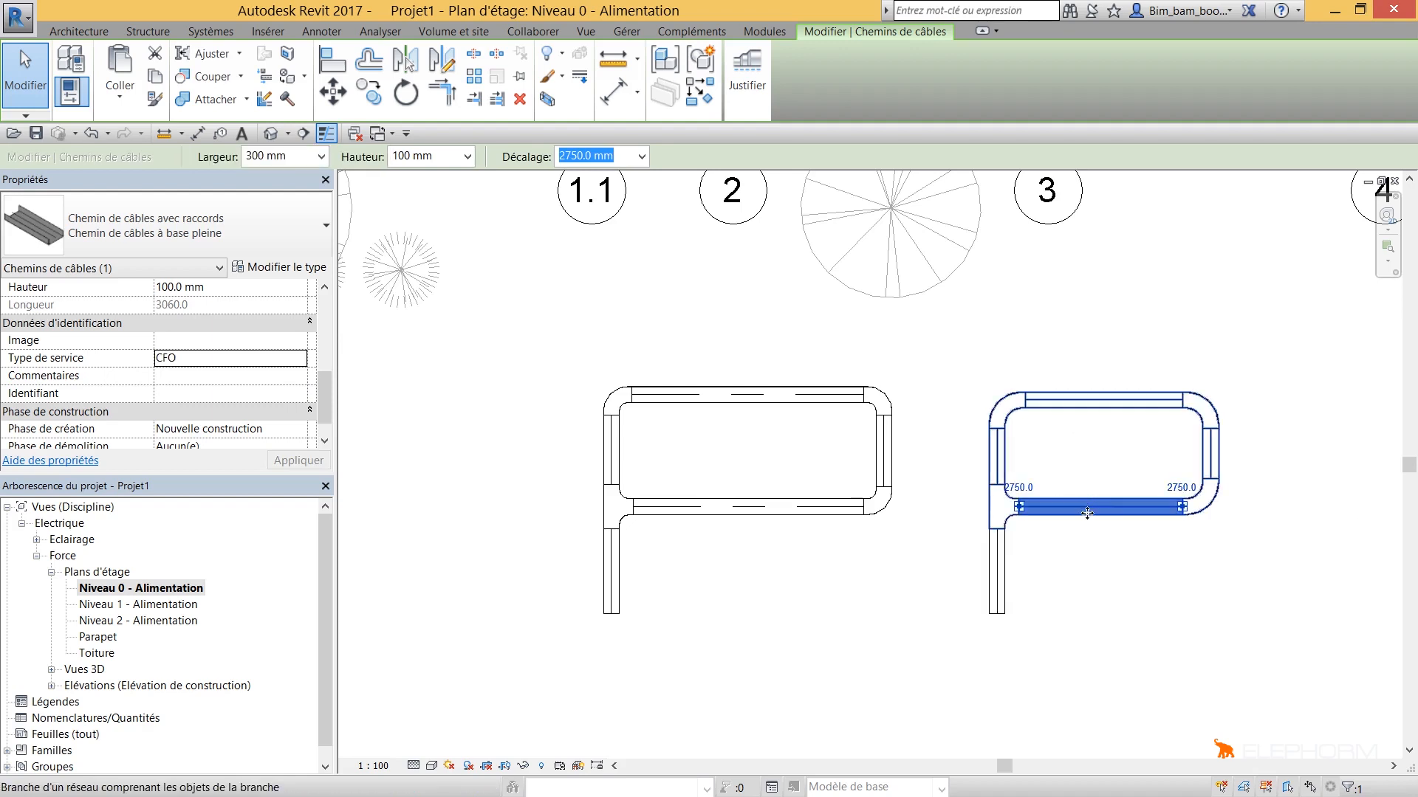
{"action": "left_click", "coordinate": [1087, 514]}
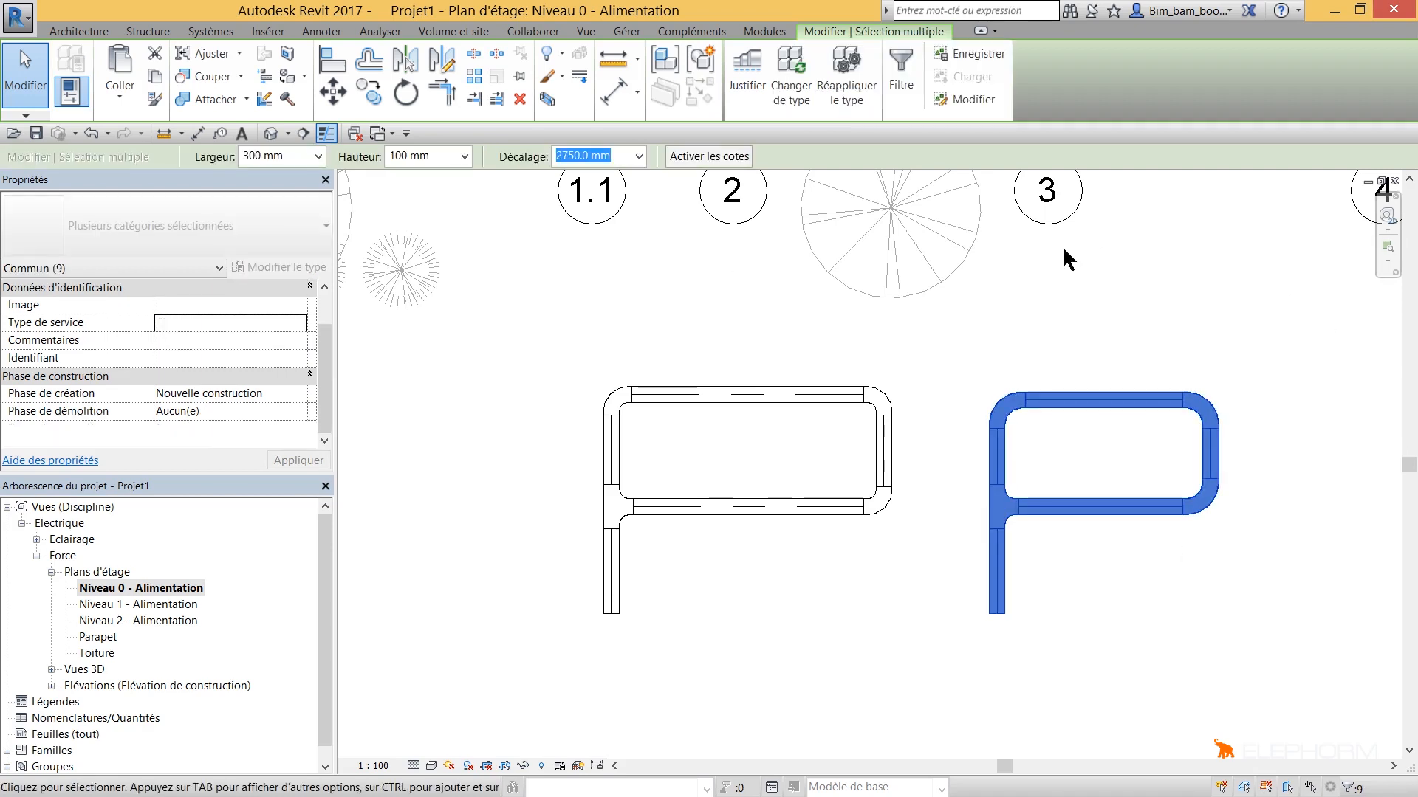
{"action": "left_click", "coordinate": [302, 323]}
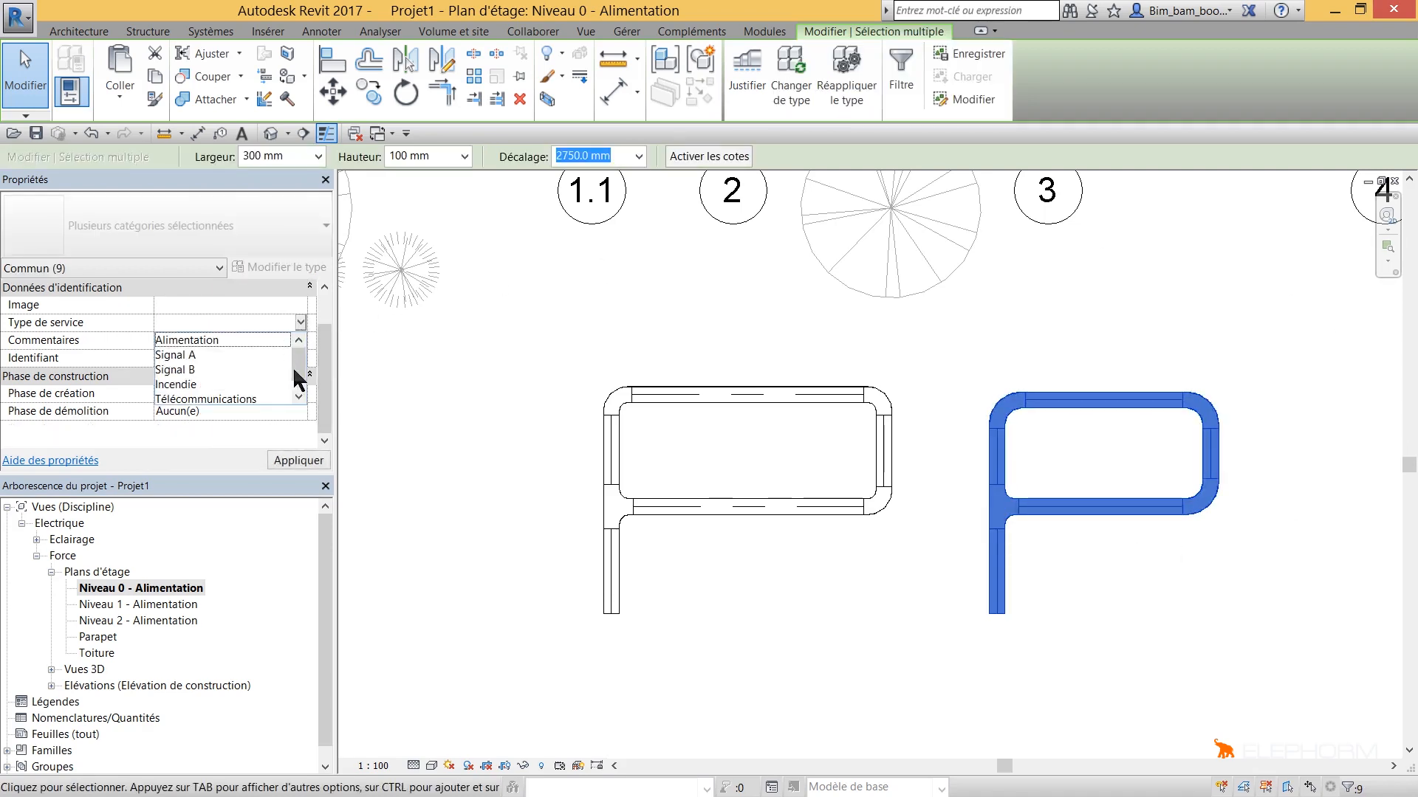
{"action": "mouse_move", "coordinate": [301, 371]}
{"action": "left_mouse_down"}
{"action": "mouse_move", "coordinate": [300, 400]}
{"action": "mouse_move", "coordinate": [303, 369]}
{"action": "left_mouse_up"}
{"action": "left_click", "coordinate": [270, 323]}
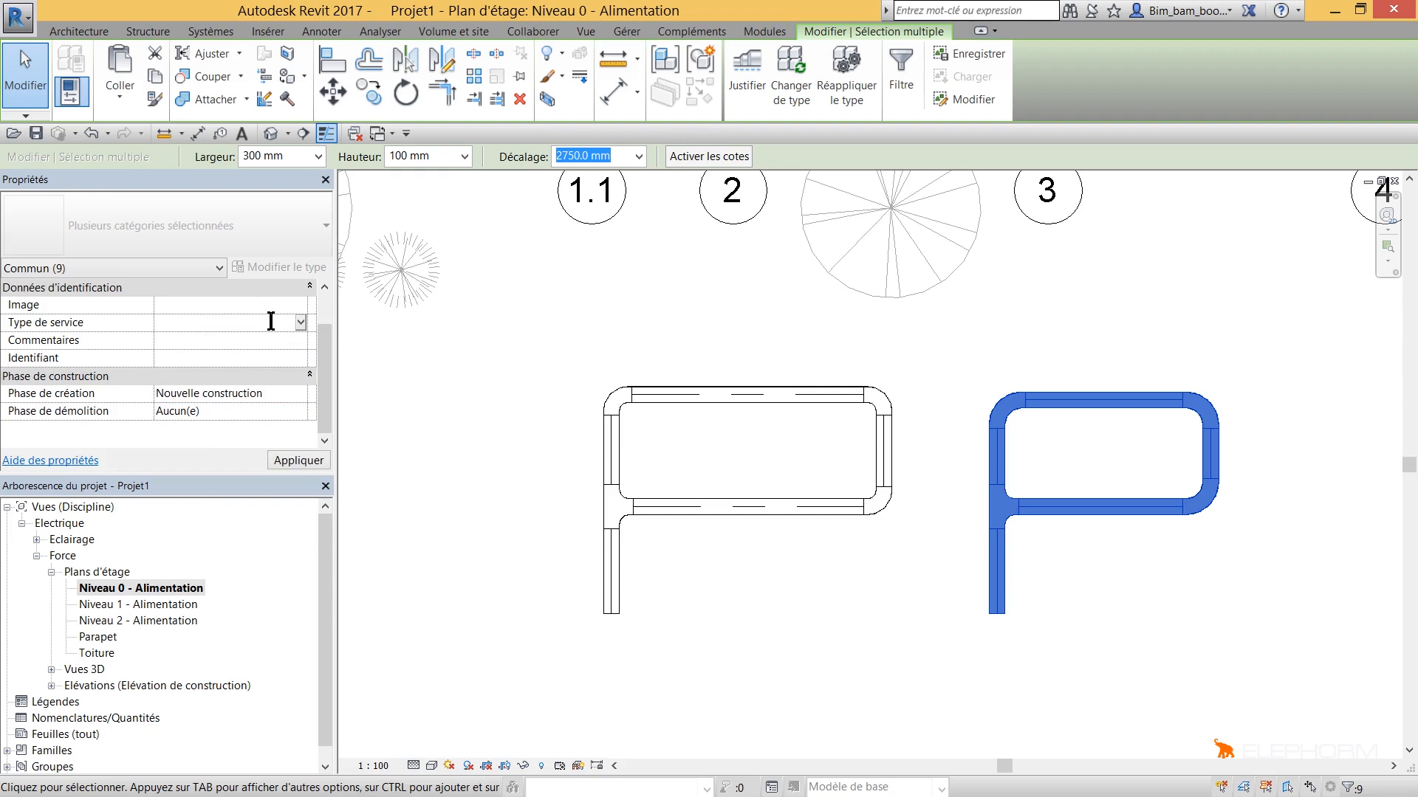
{"action": "type", "text": "CFO"}
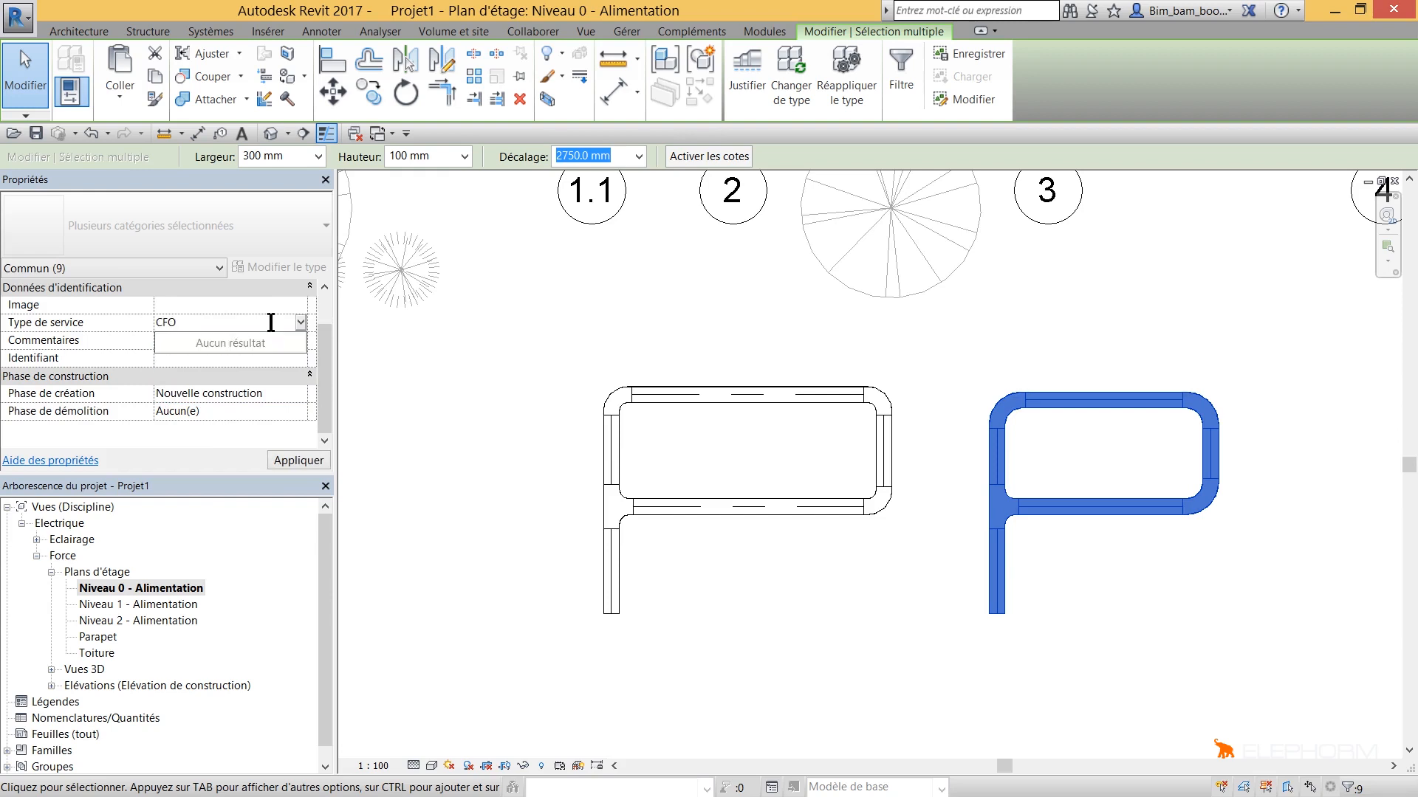
{"action": "key", "text": "Return"}
Select the entire cable tray network near axis 1.1, including its fittings, and set its Type de service to CFA
{"action": "left_click", "coordinate": [488, 423]}
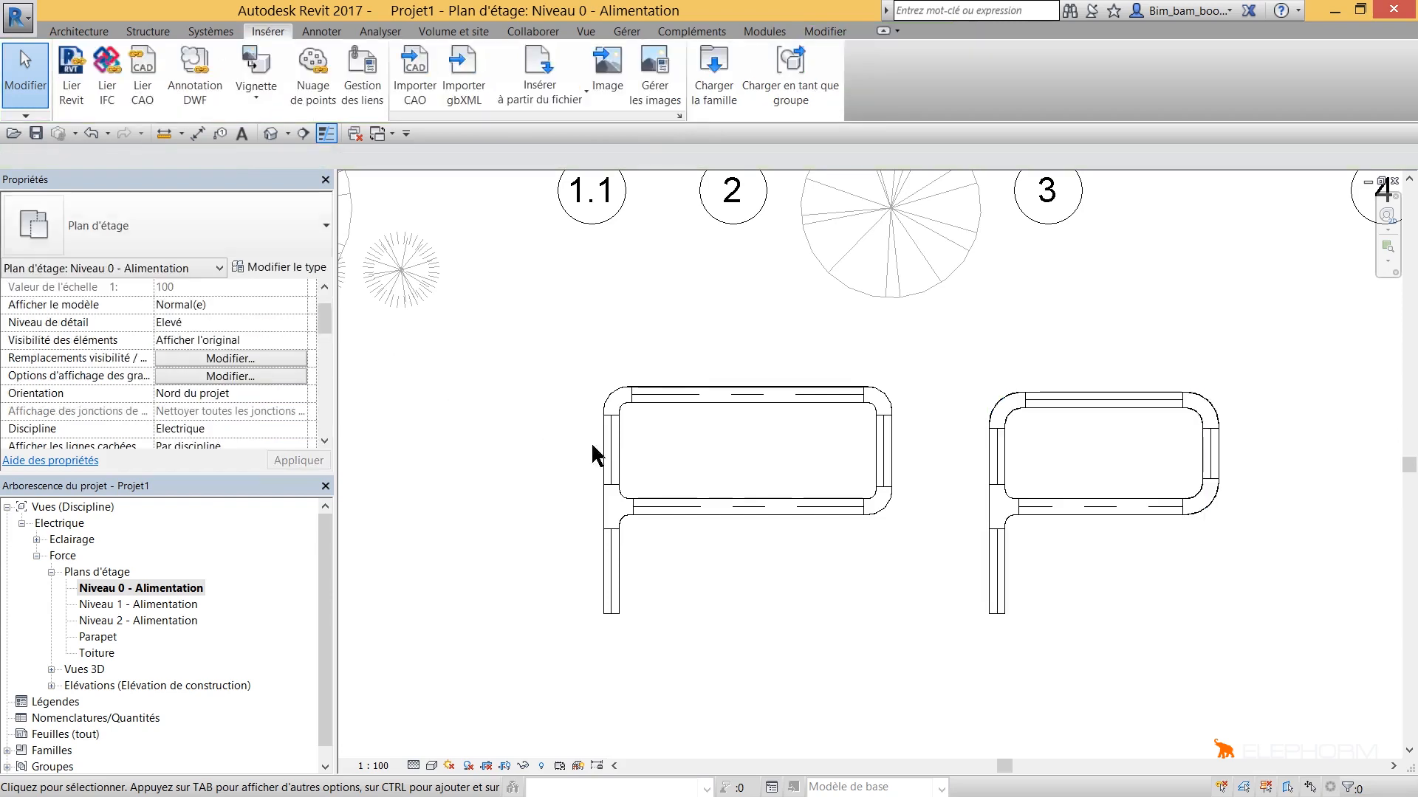
{"action": "key", "text": "Tab"}
{"action": "left_click", "coordinate": [594, 448]}
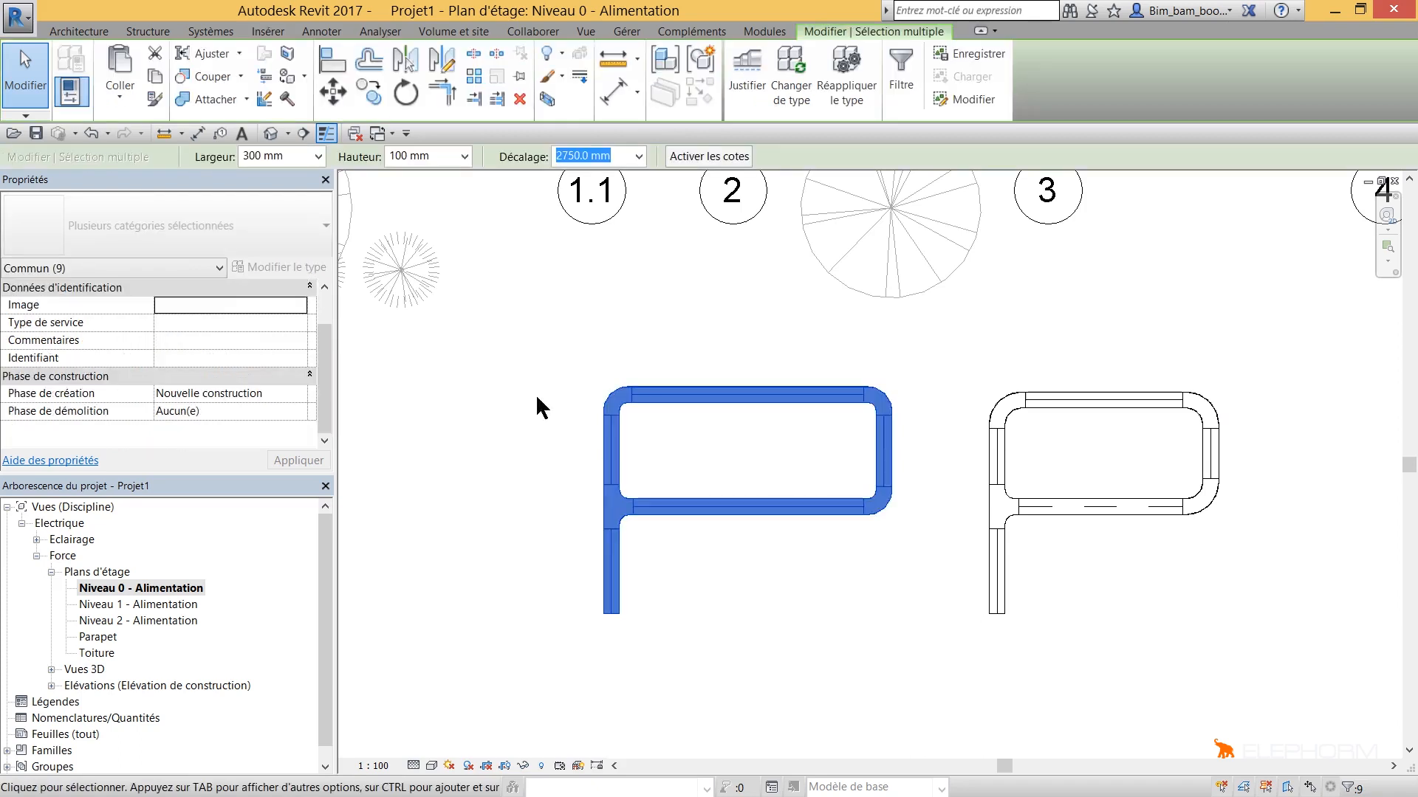
{"action": "left_click", "coordinate": [243, 322]}
{"action": "type", "text": "CFA"}
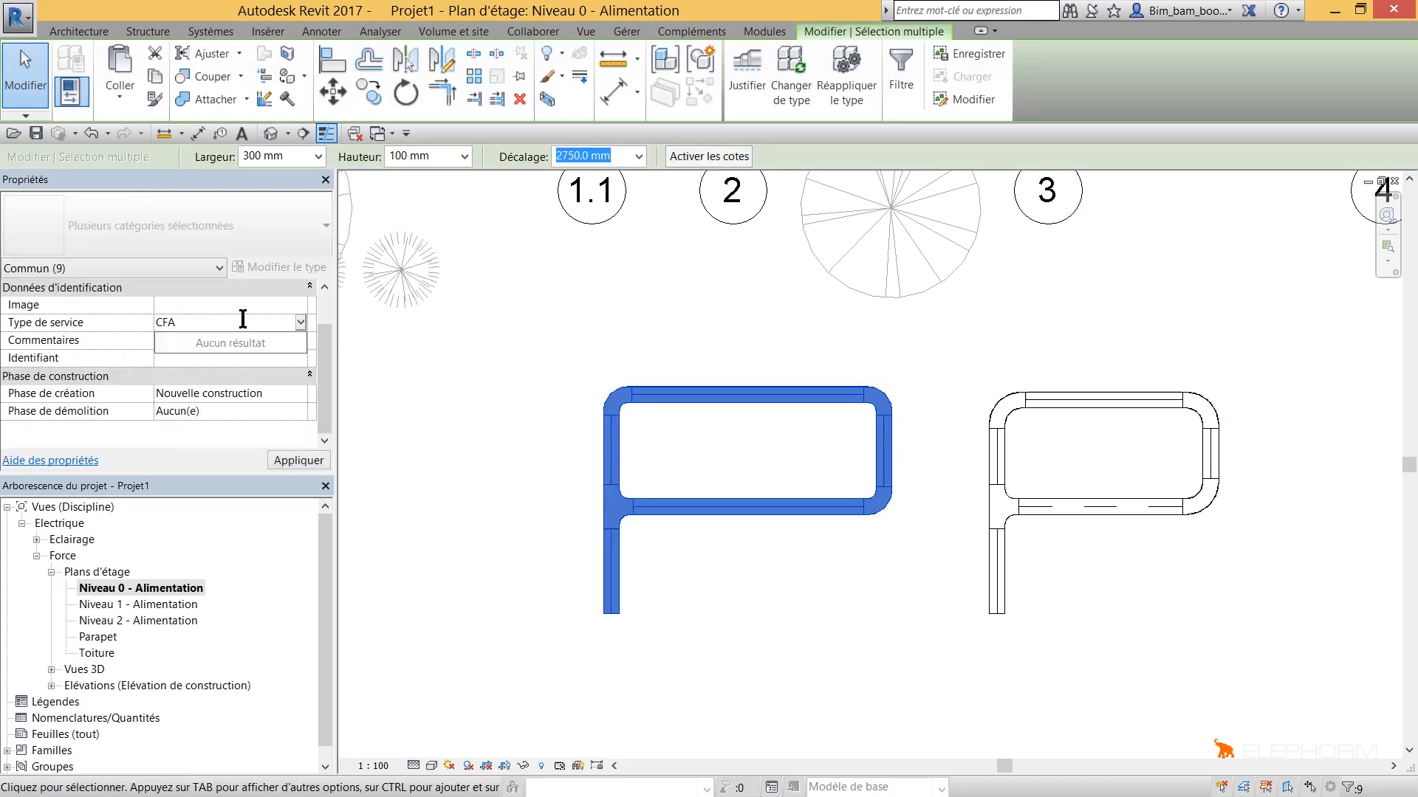
{"action": "key", "text": "Return"}
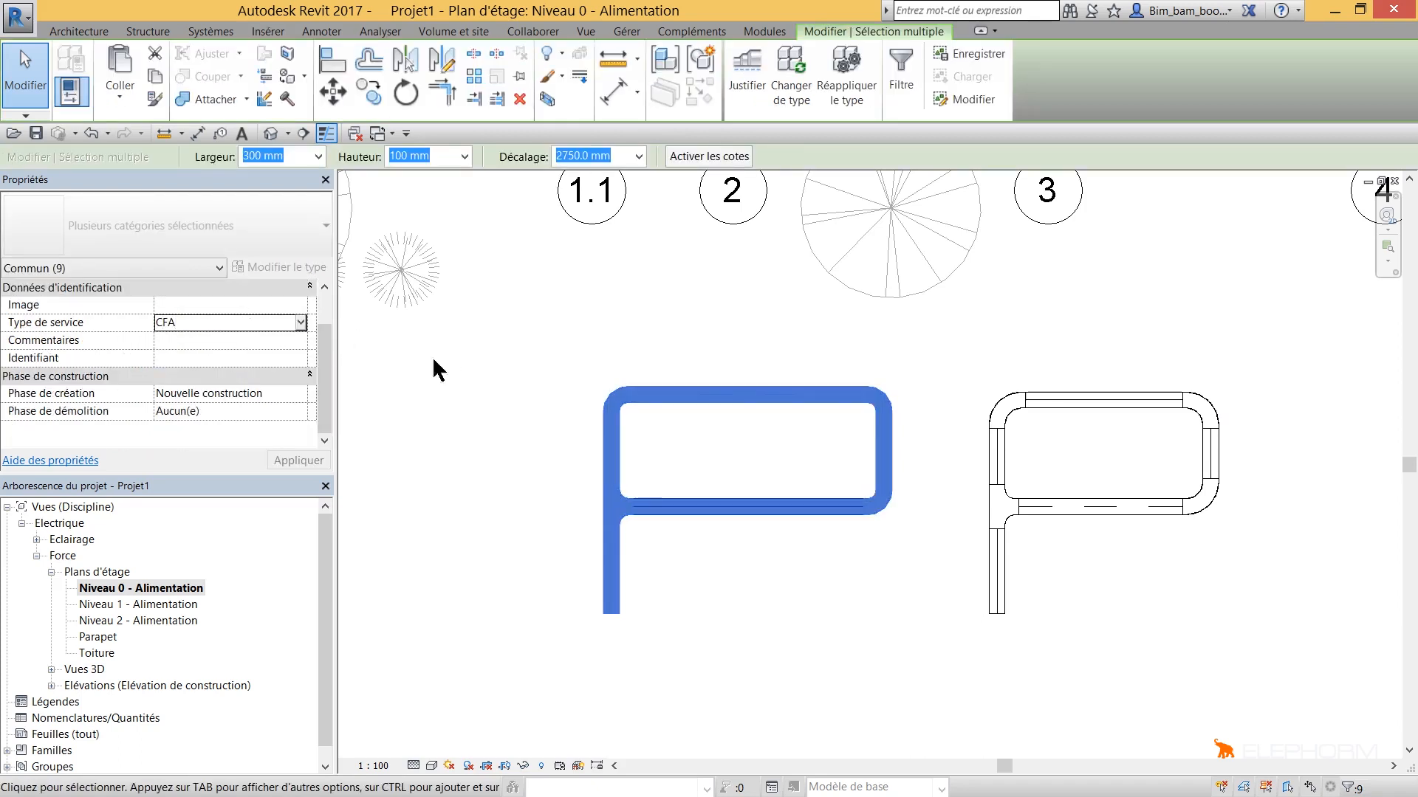
Open the Niveau 0 - Alimentation plan's visibility/graphics overrides and limit the model categories to Electrique instead of Canalisation
{"action": "left_click", "coordinate": [495, 370]}
{"action": "middle_click_drag", "start_coordinate": [905, 599], "coordinate": [787, 559]}
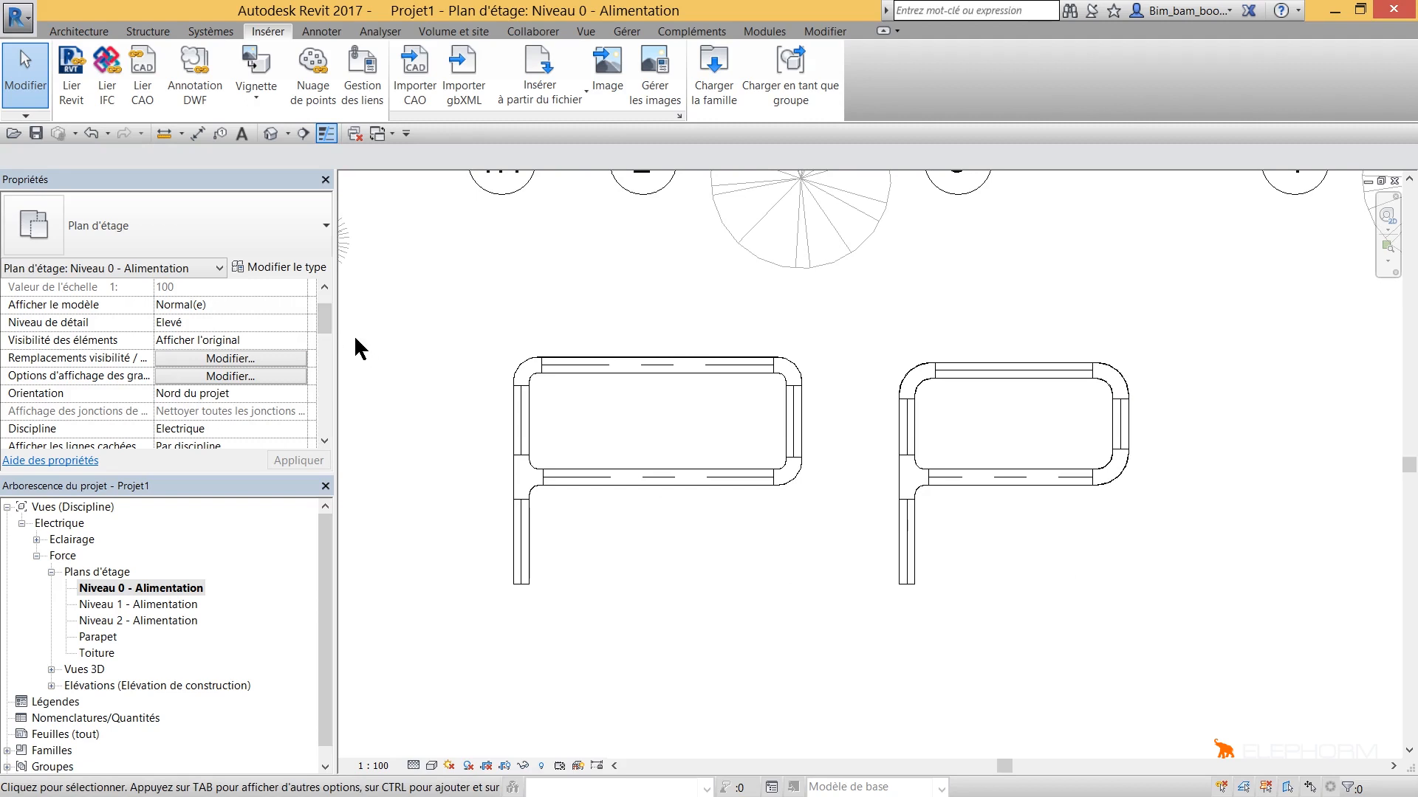
{"action": "scroll", "coordinate": [321, 303], "scroll_direction": "up", "scroll_amount": 1}
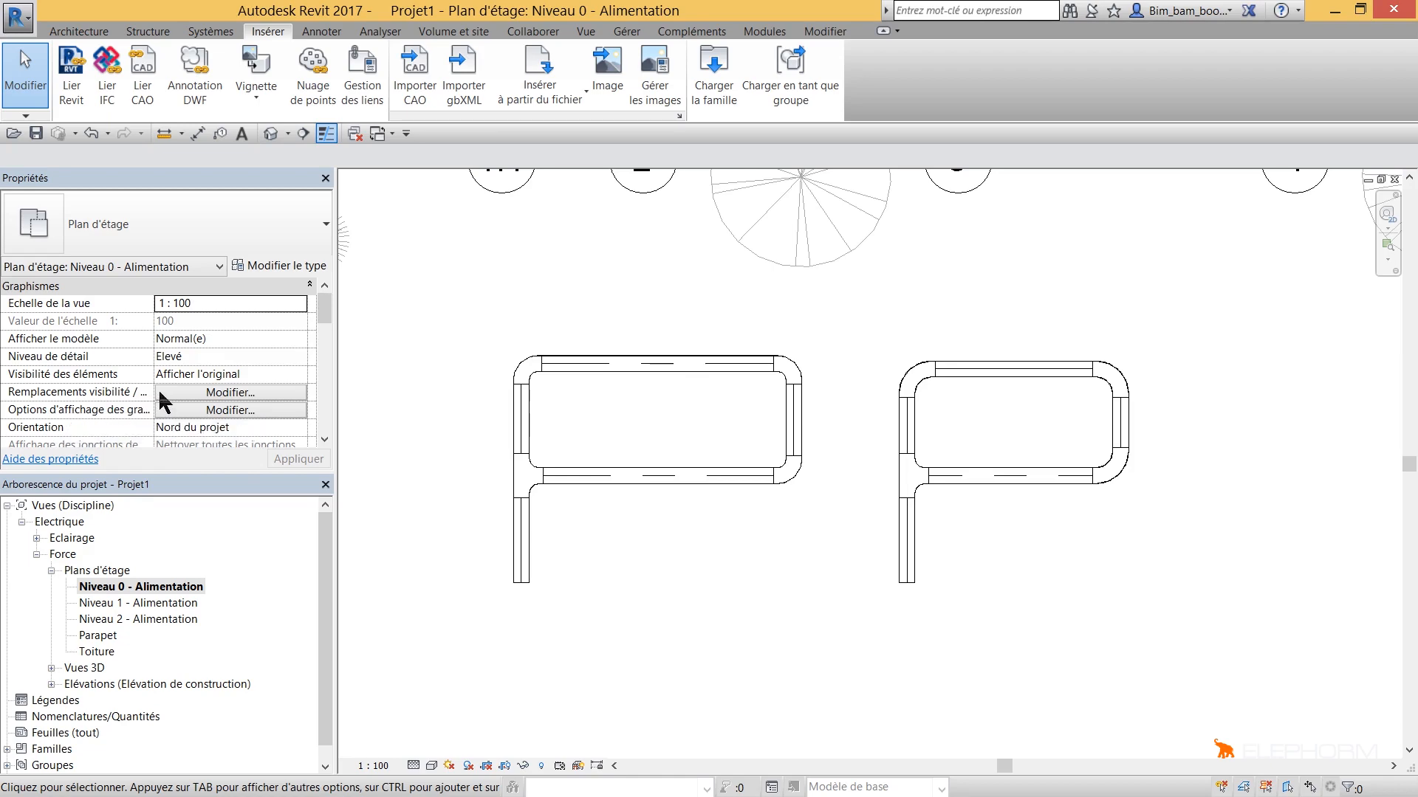
{"action": "left_click", "coordinate": [248, 392]}
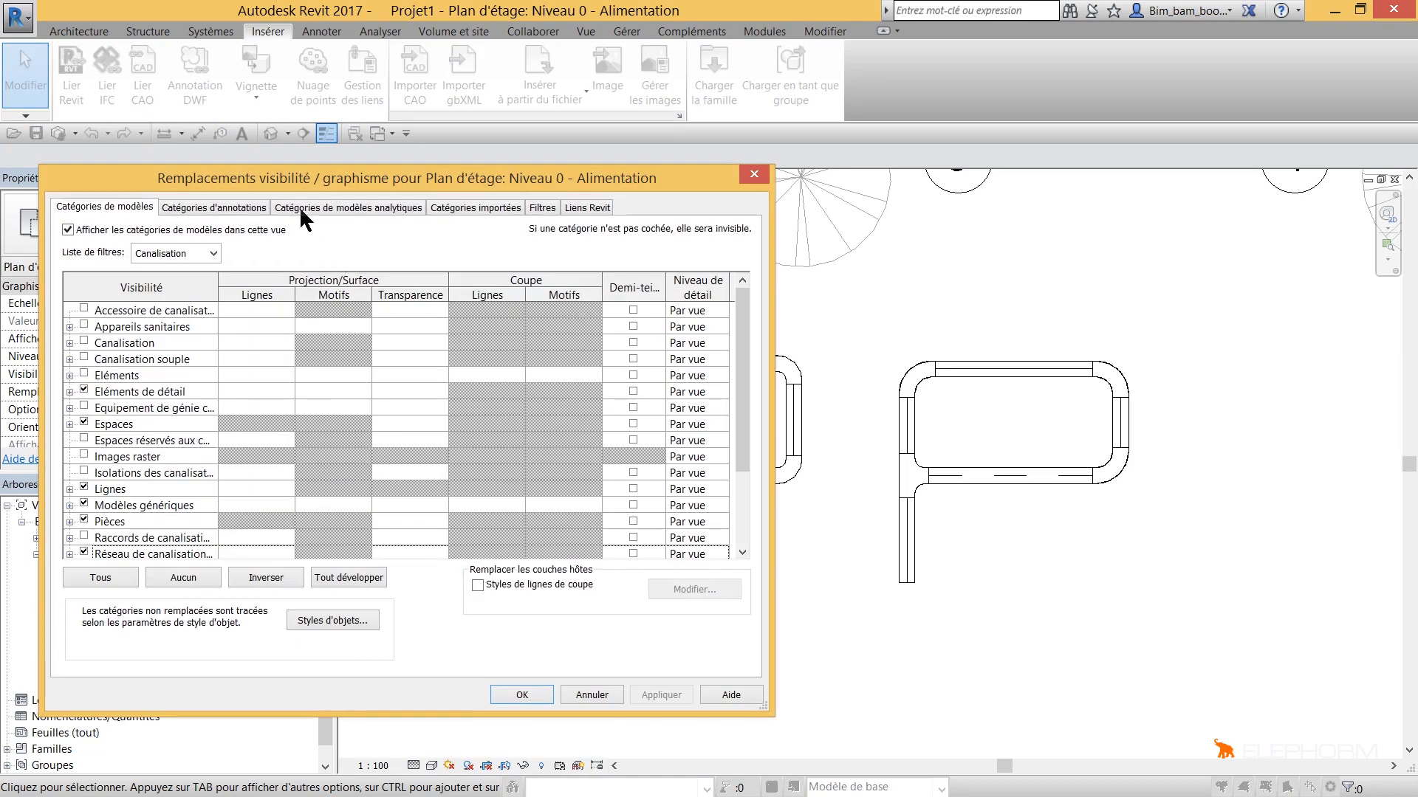
{"action": "left_click_drag", "start_coordinate": [279, 175], "coordinate": [925, 172]}
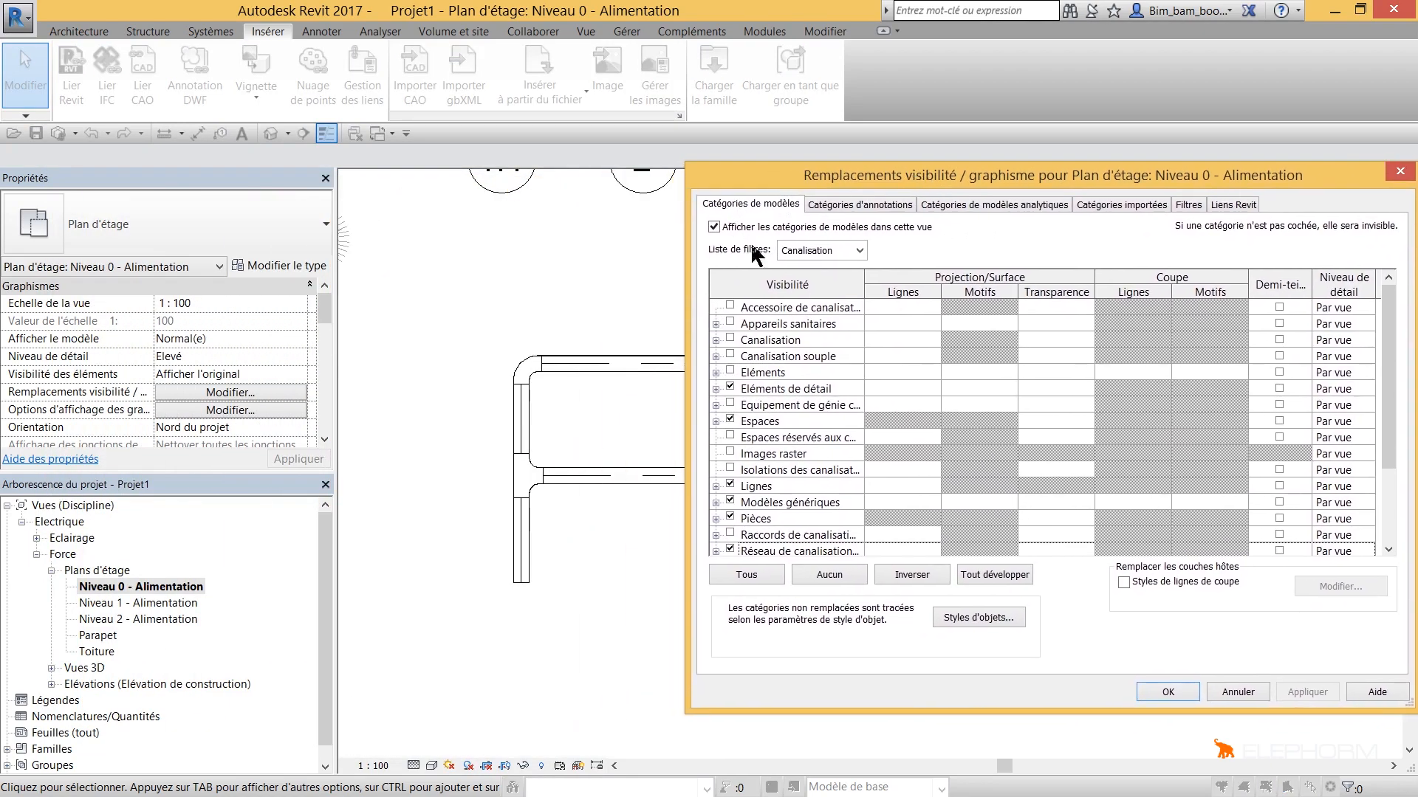
{"action": "left_click", "coordinate": [858, 251]}
{"action": "left_click", "coordinate": [785, 328]}
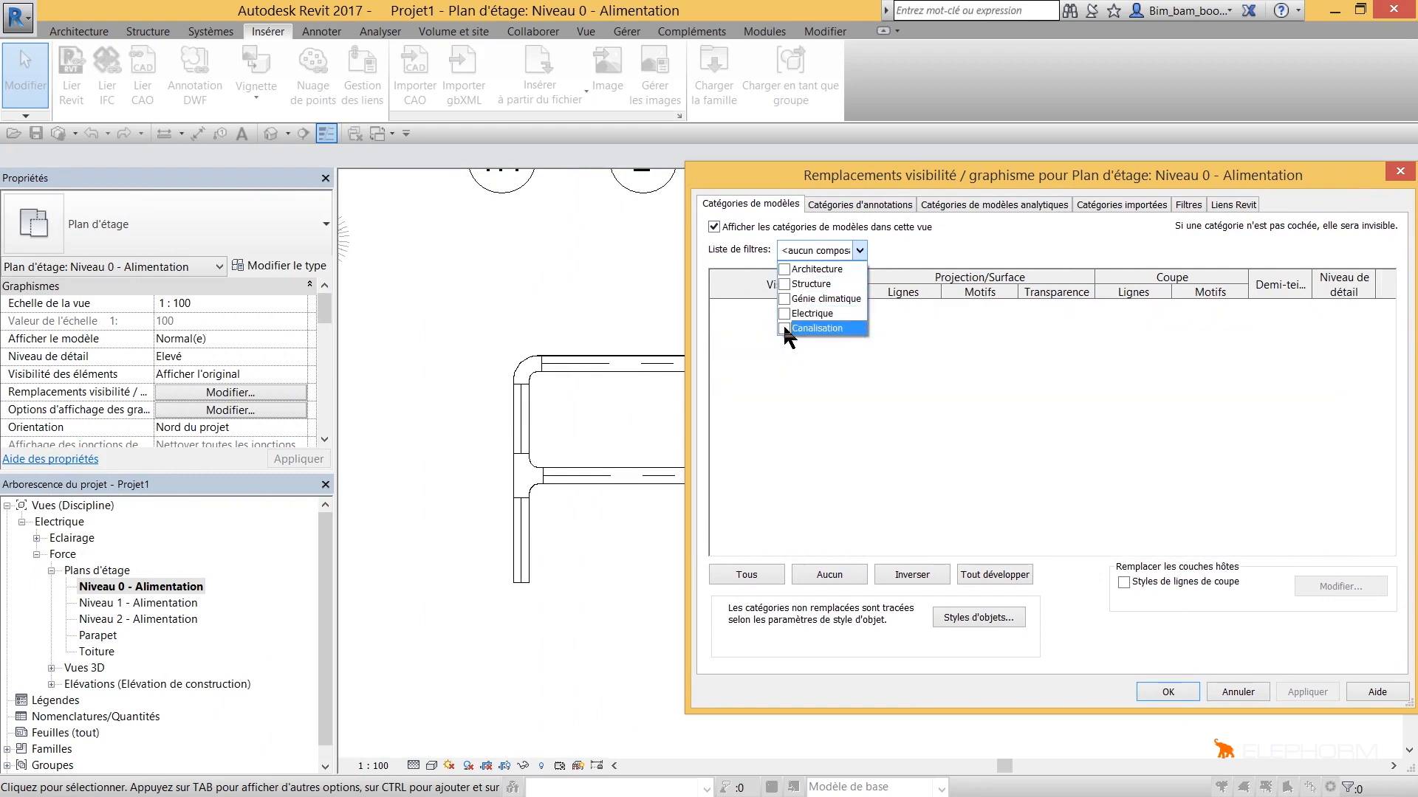
{"action": "left_click", "coordinate": [786, 314]}
{"action": "left_click", "coordinate": [775, 413]}
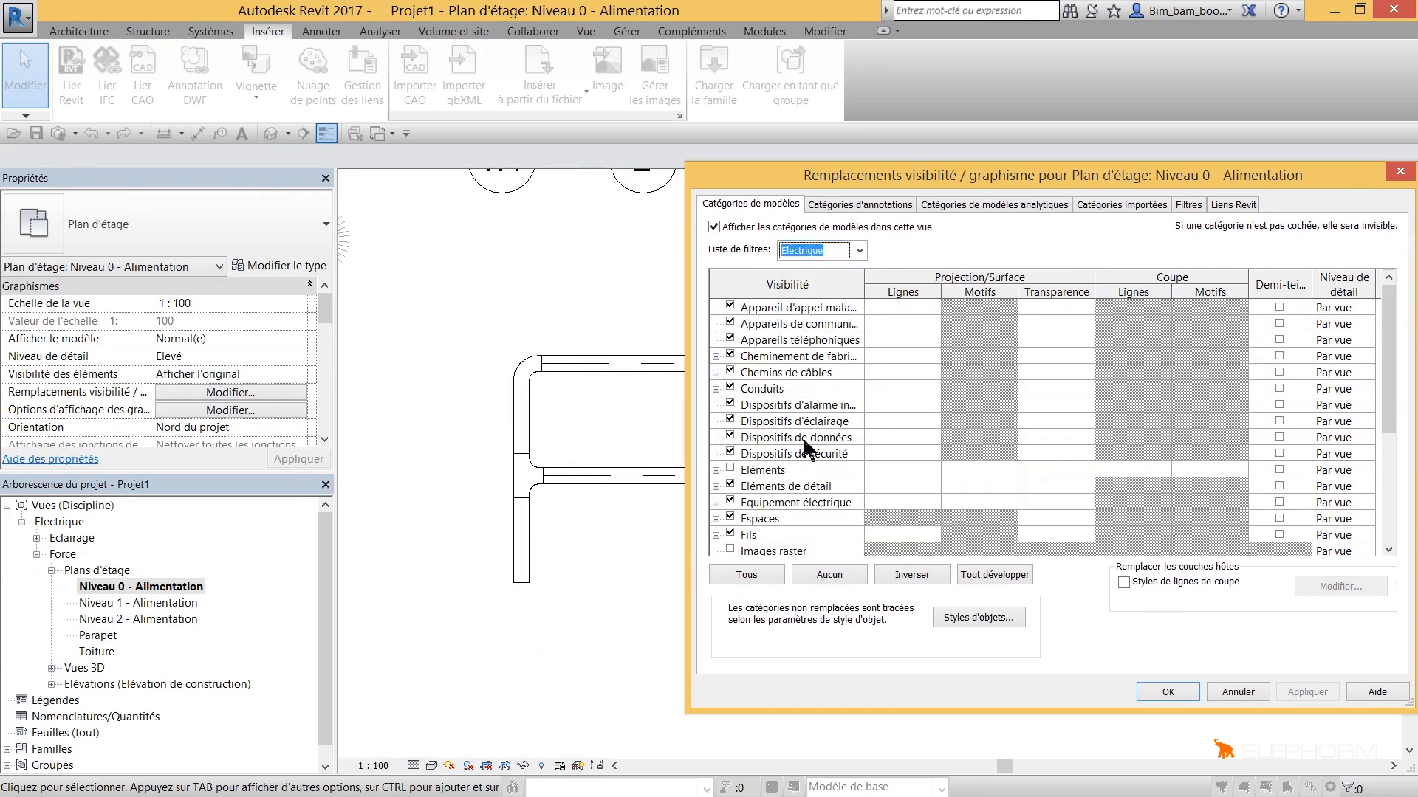
Override the projection lines of Chemins de câbles with the colour Rouge, leaving thickness and pattern without replacement, and apply it to the plan
{"action": "left_click", "coordinate": [806, 442]}
{"action": "key", "text": "c"}
{"action": "left_click", "coordinate": [901, 372]}
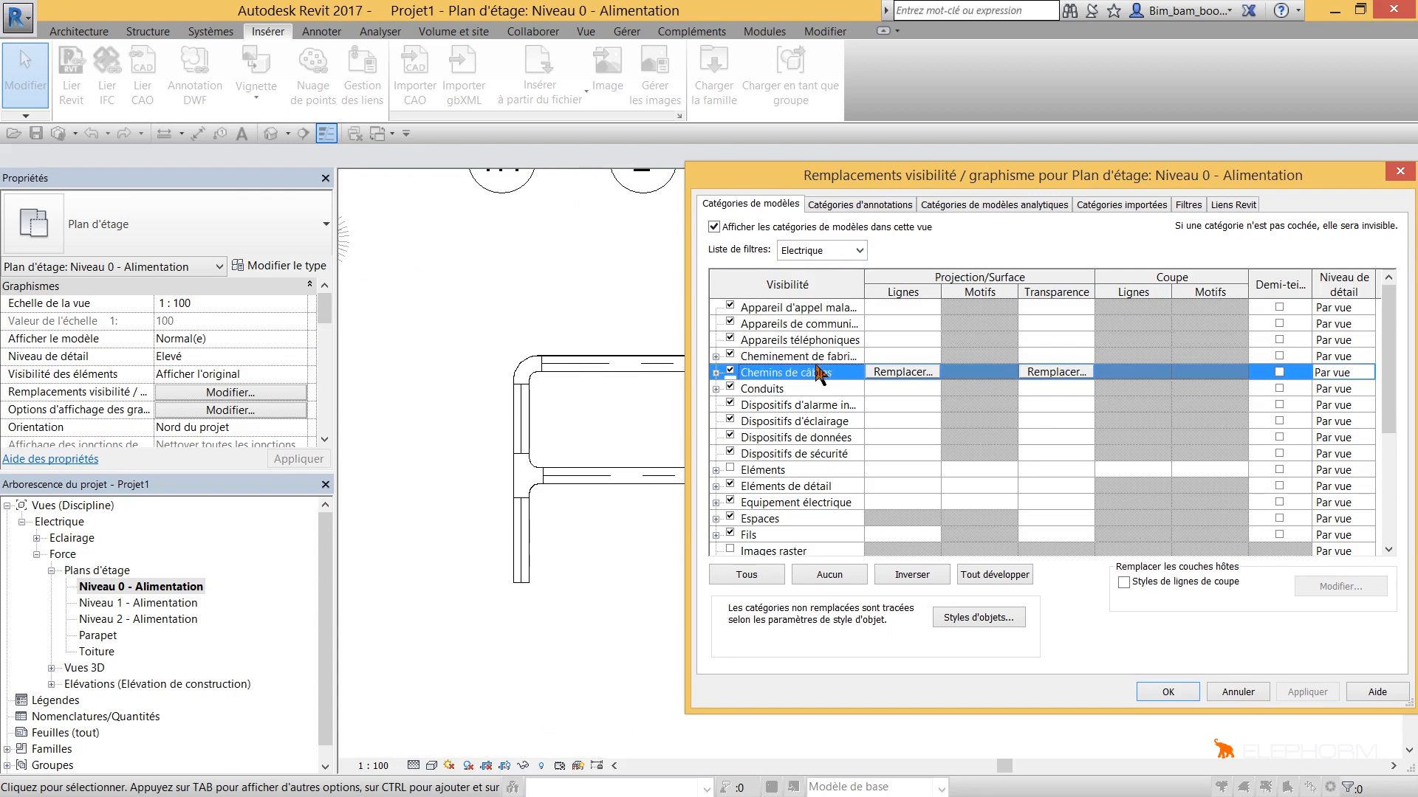
{"action": "left_click", "coordinate": [902, 371]}
{"action": "left_click", "coordinate": [734, 462]}
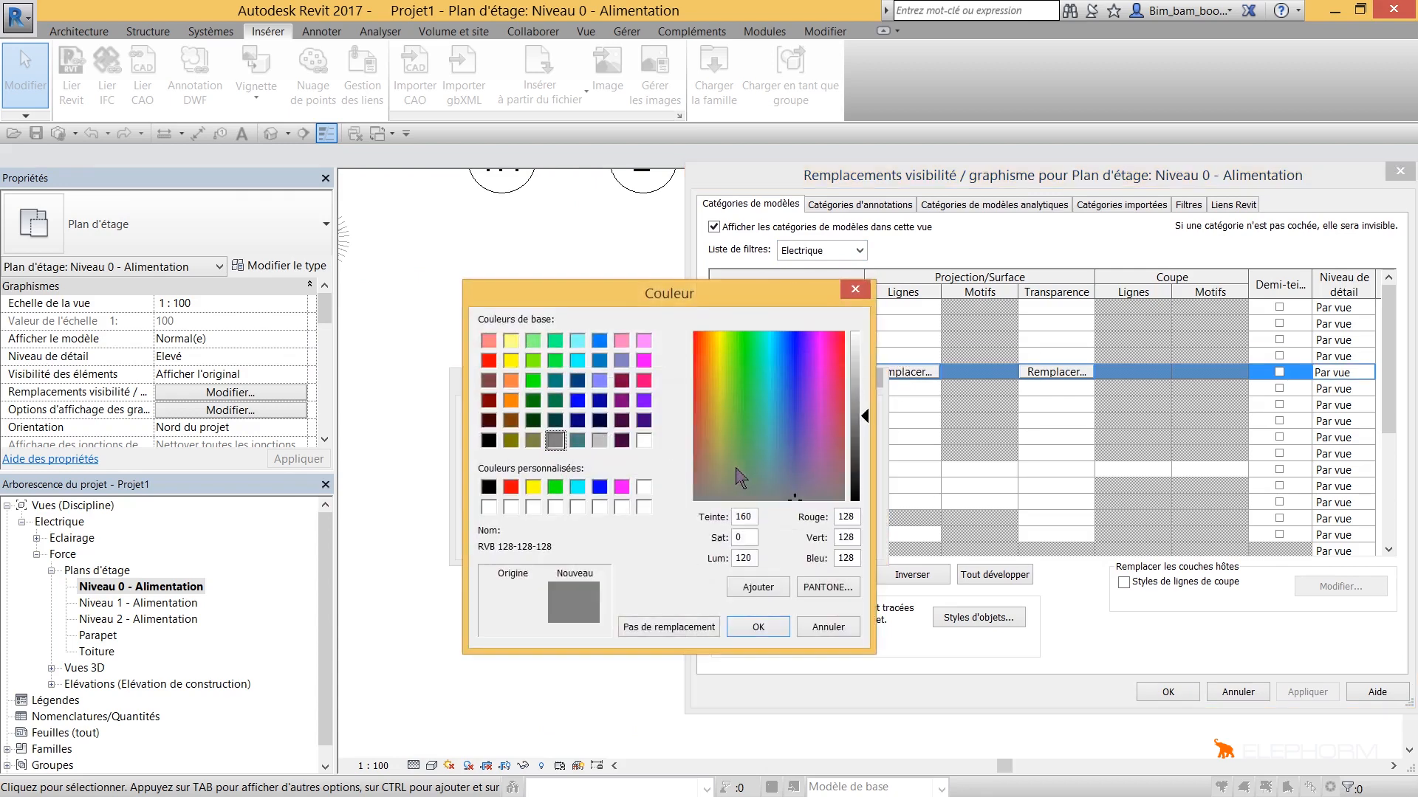
{"action": "left_click", "coordinate": [511, 487]}
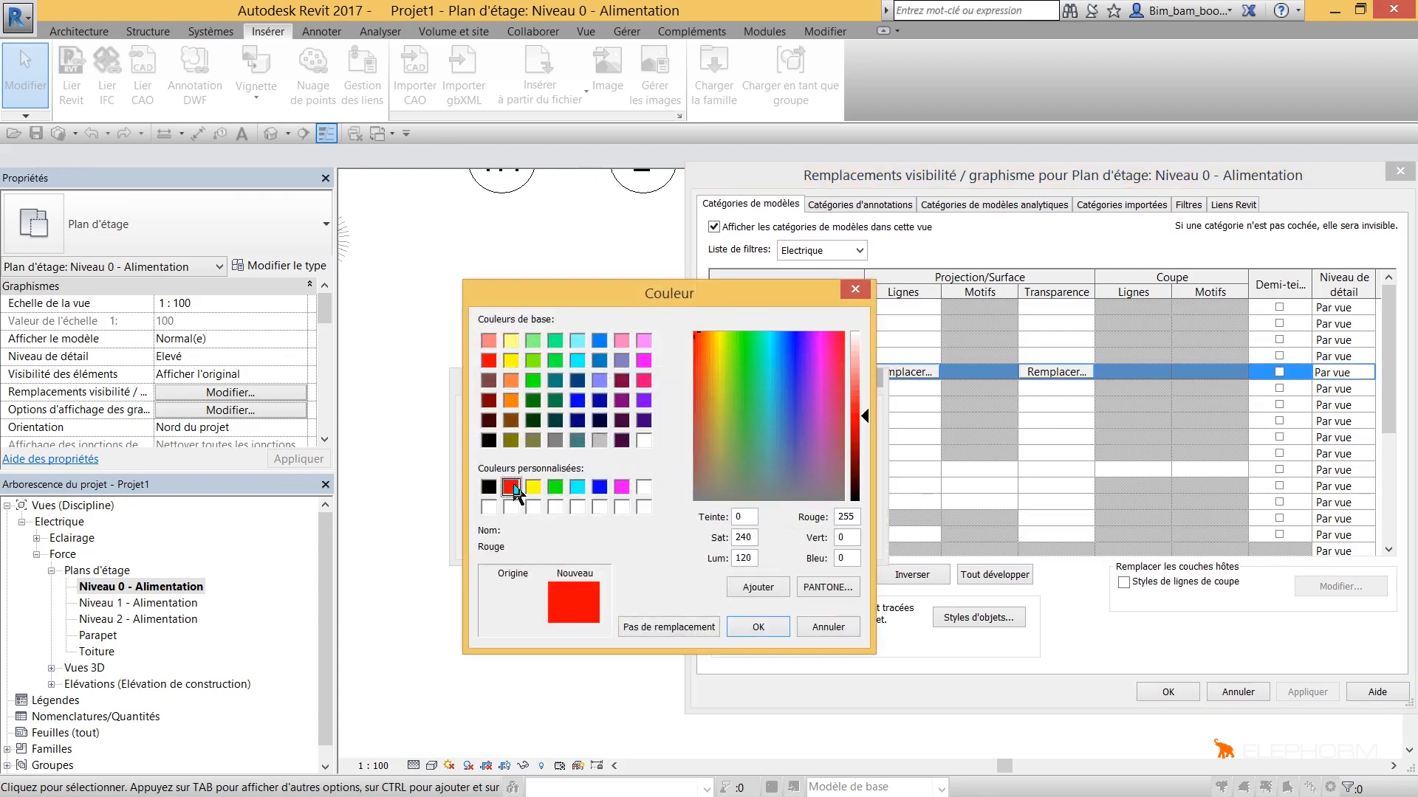
{"action": "left_click", "coordinate": [758, 627]}
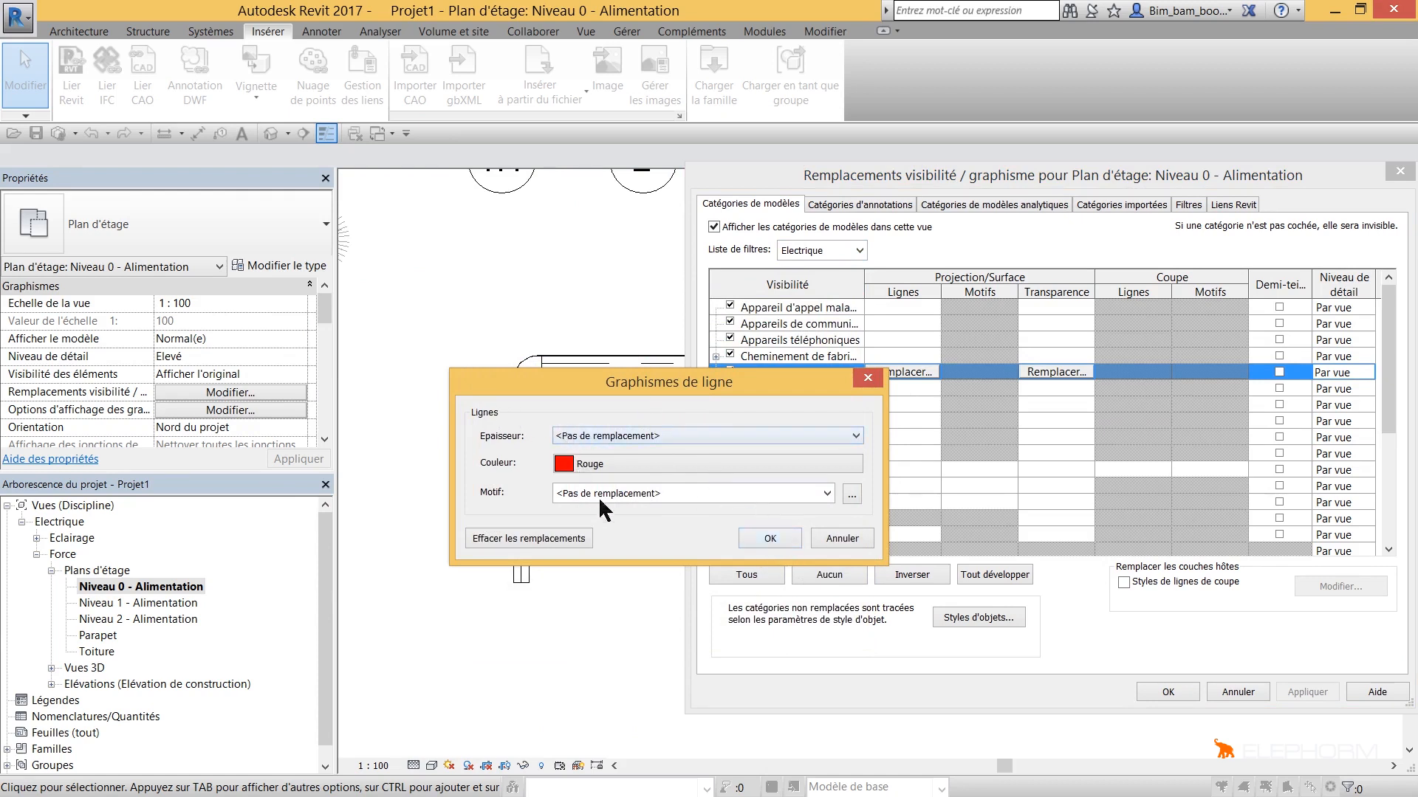
{"action": "left_click", "coordinate": [645, 437]}
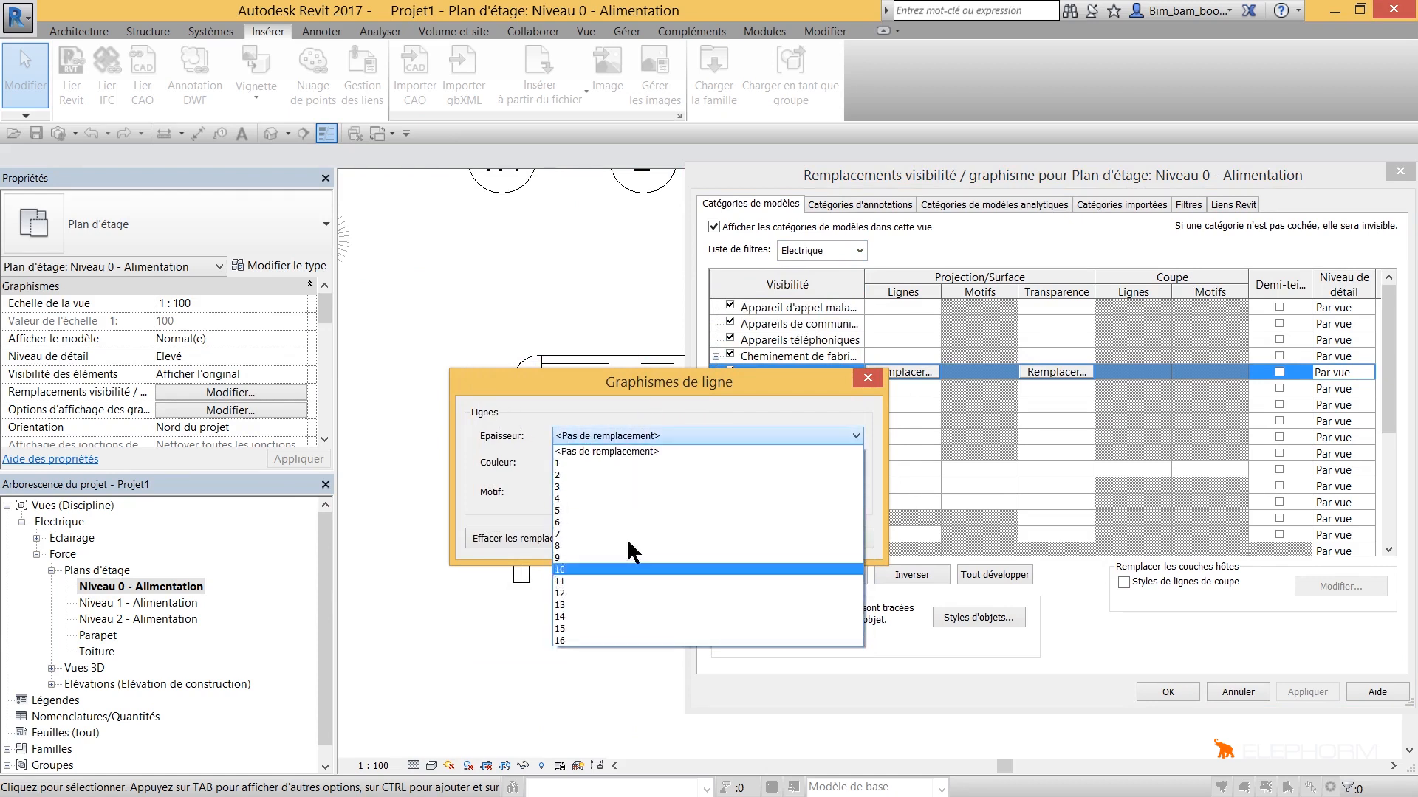
{"action": "left_click", "coordinate": [627, 443]}
{"action": "left_click", "coordinate": [629, 493]}
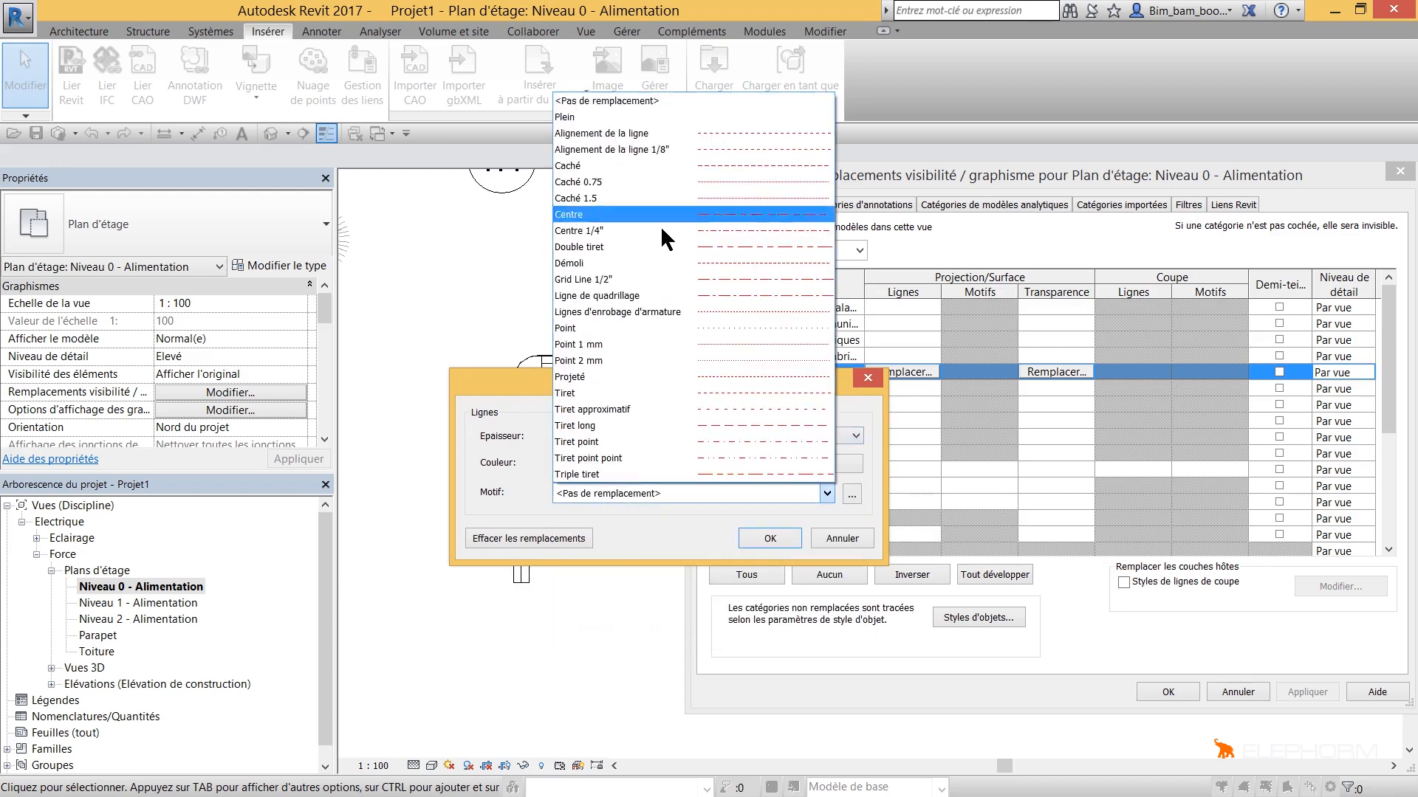
{"action": "key", "text": "Escape"}
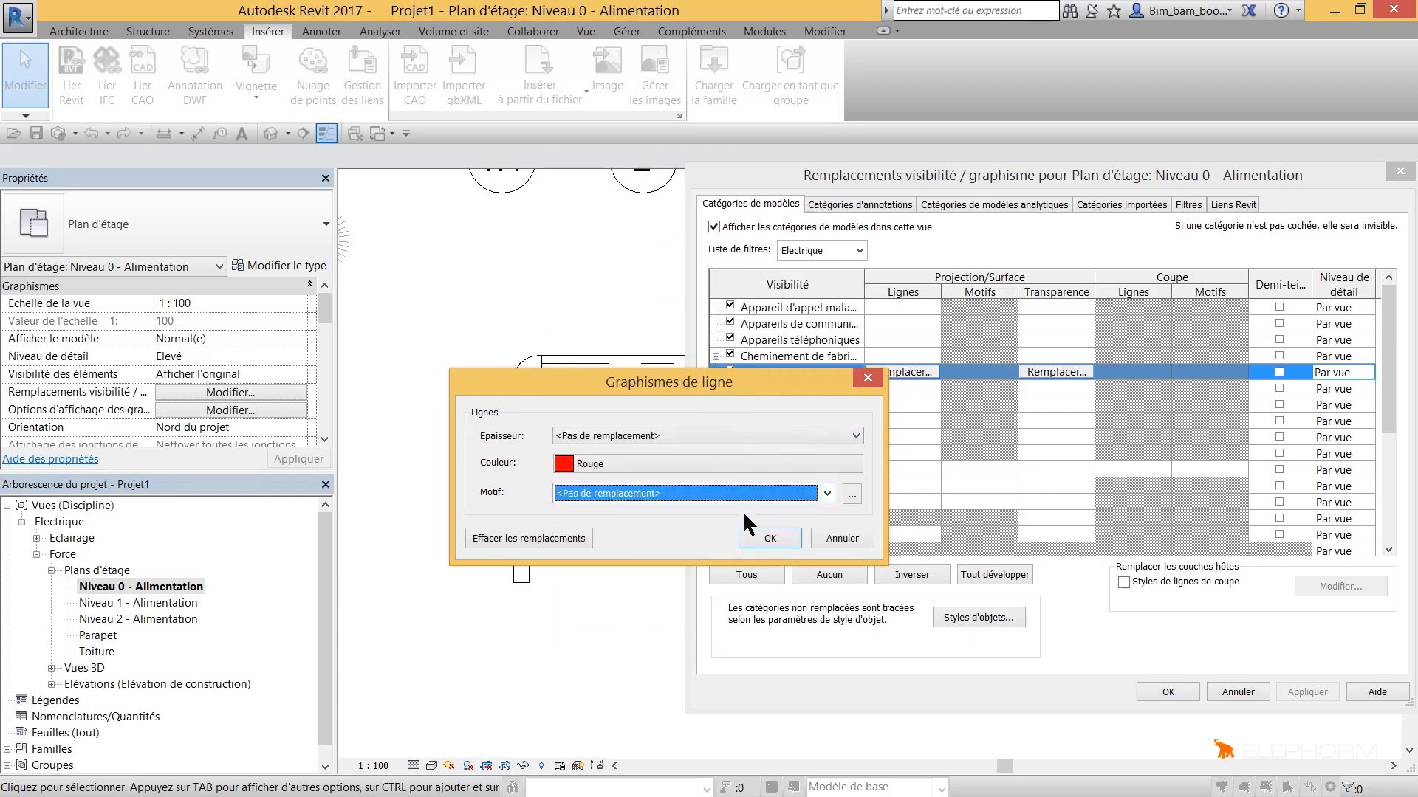
{"action": "left_click", "coordinate": [769, 538]}
{"action": "left_click", "coordinate": [1184, 692]}
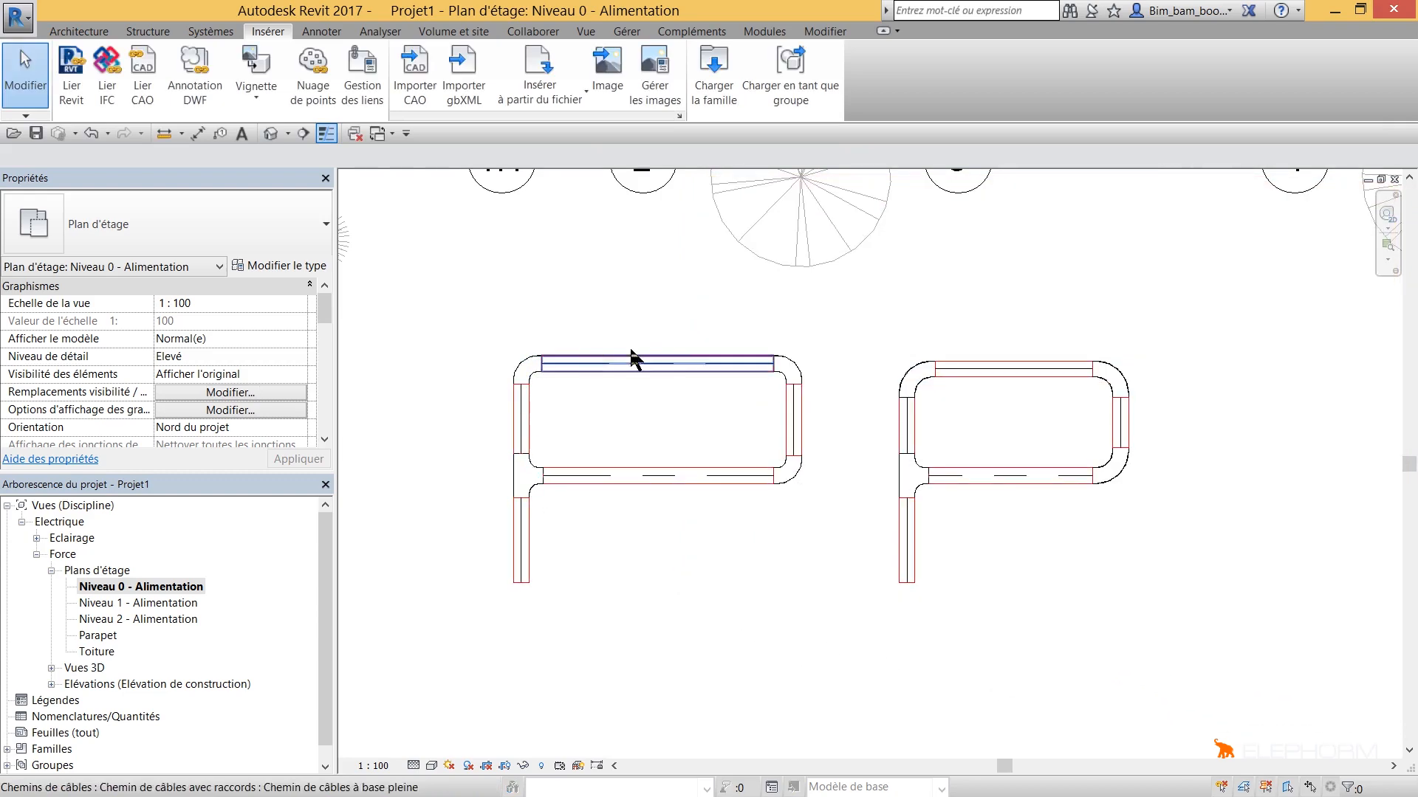
Inspect the lower-right elbow fitting of the larger cable tray network to check which category it belongs to
{"action": "scroll", "coordinate": [808, 516], "scroll_direction": "up", "scroll_amount": 2}
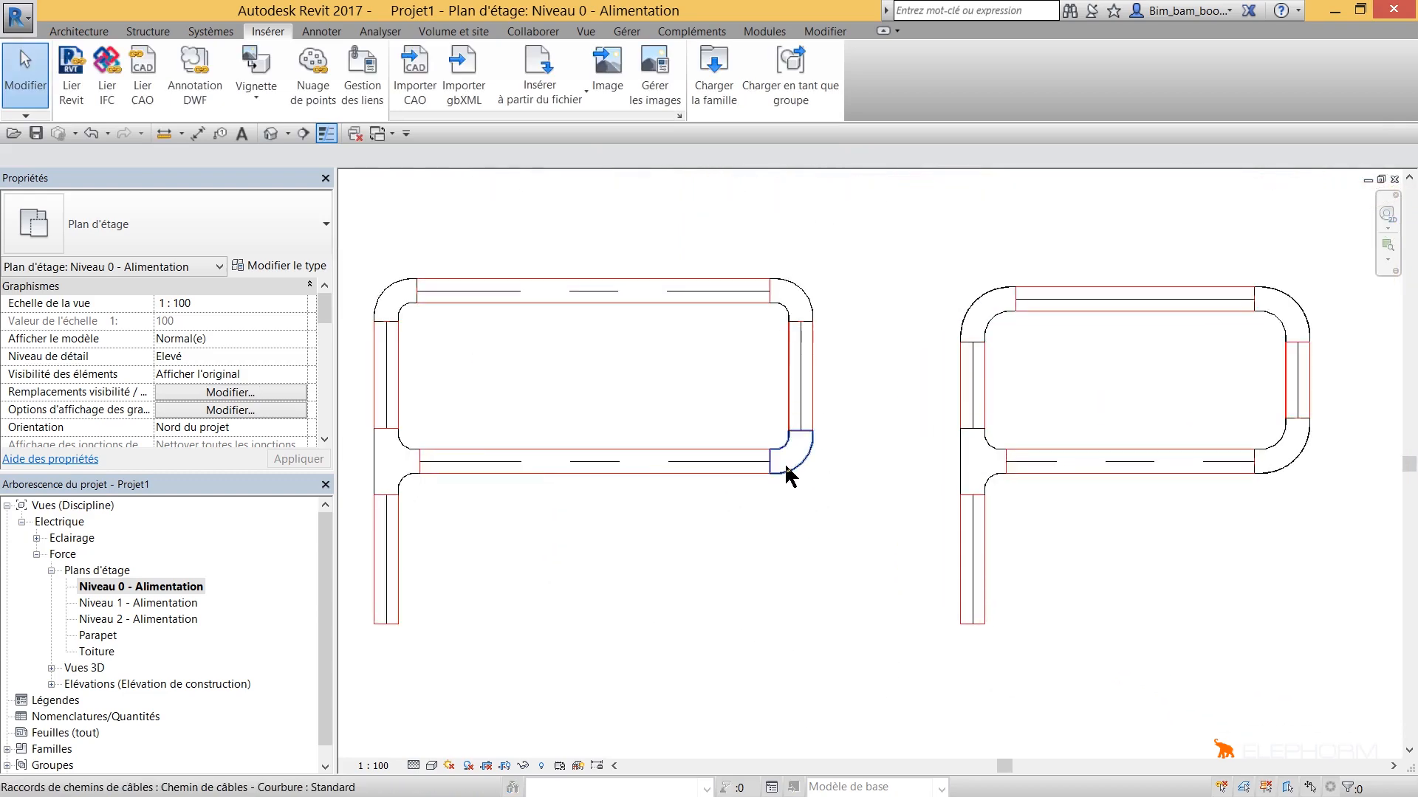
{"action": "left_click", "coordinate": [791, 463]}
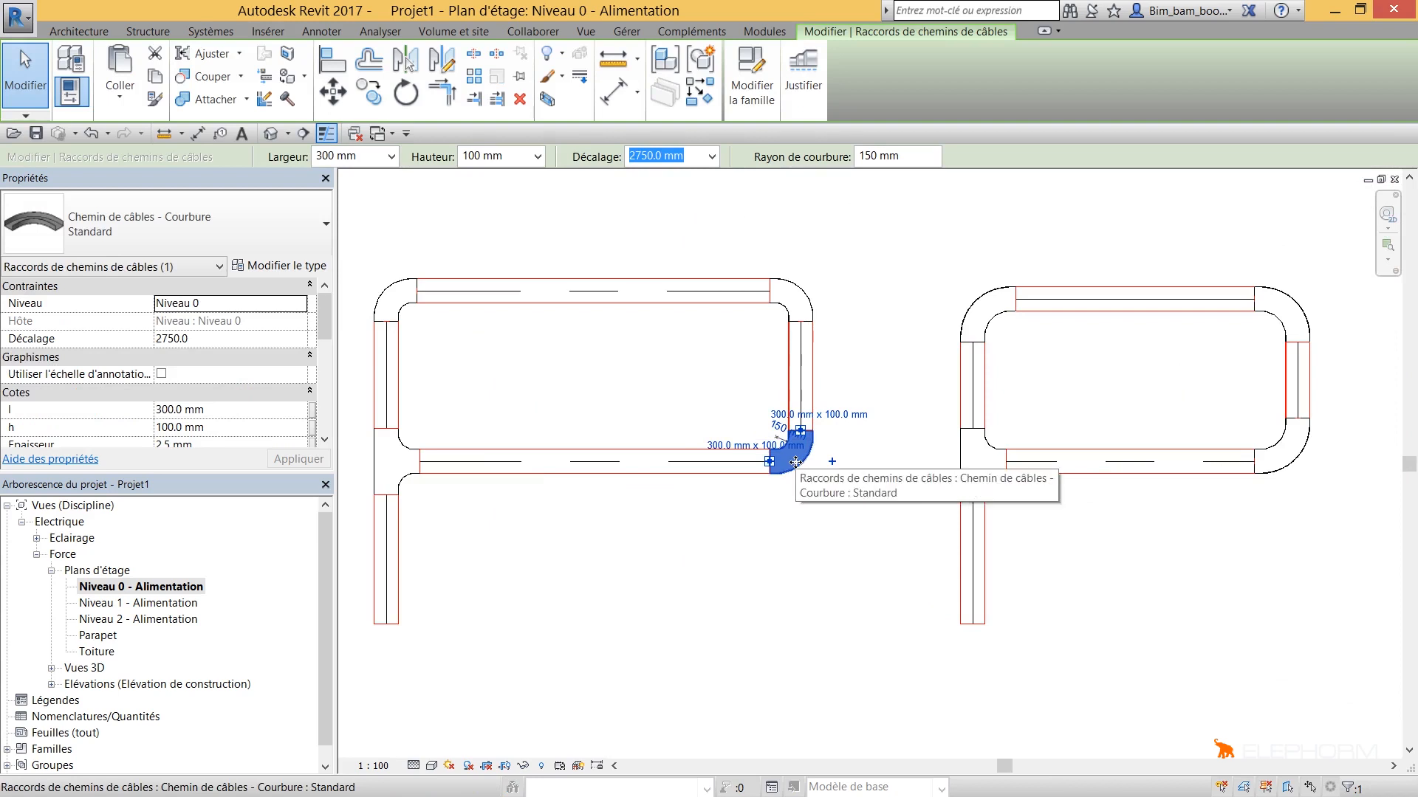
{"action": "left_click", "coordinate": [637, 552]}
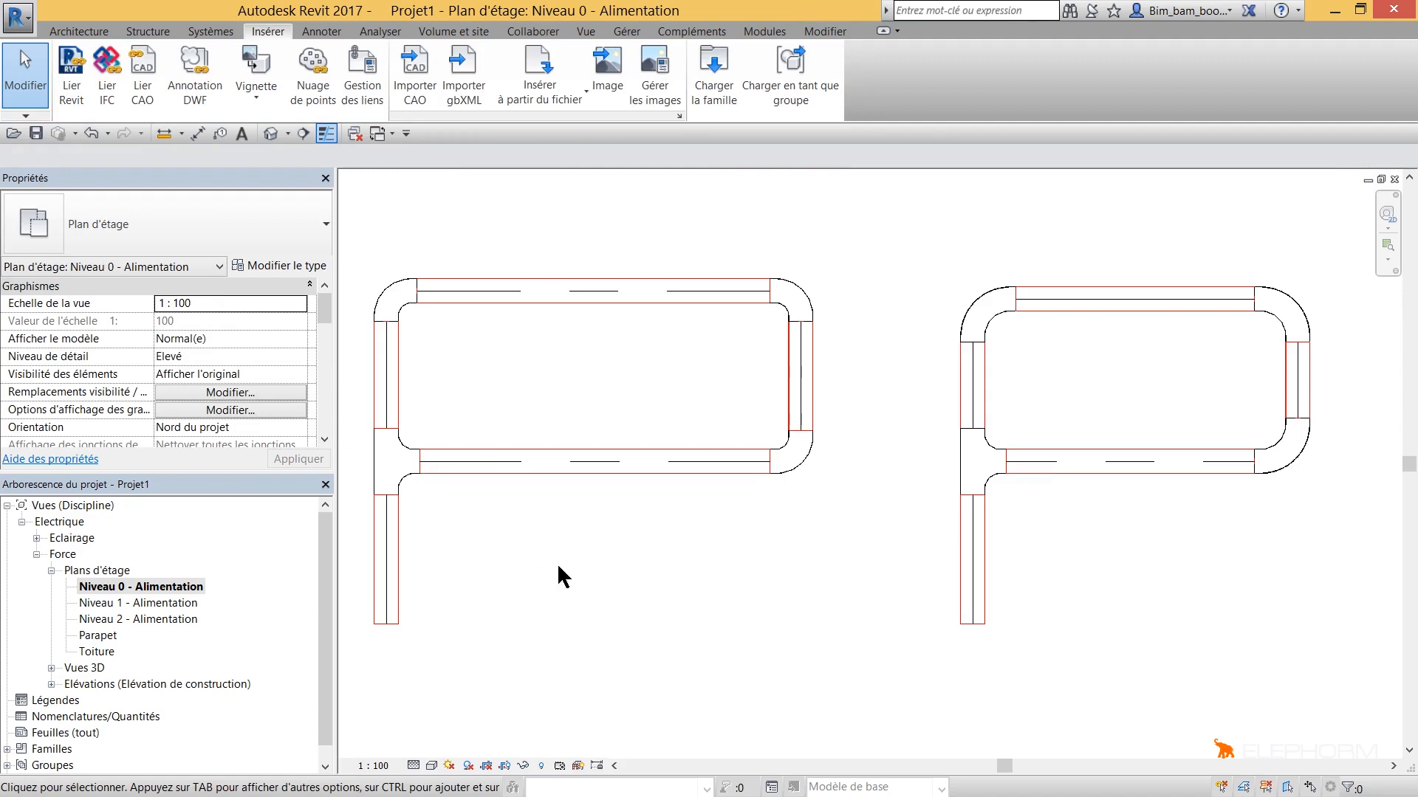
Hide the Ligne d'axe subcategory of Chemins de câbles in the plan's visibility overrides and apply the change
{"action": "key", "text": "v"}
{"action": "key", "text": "v"}
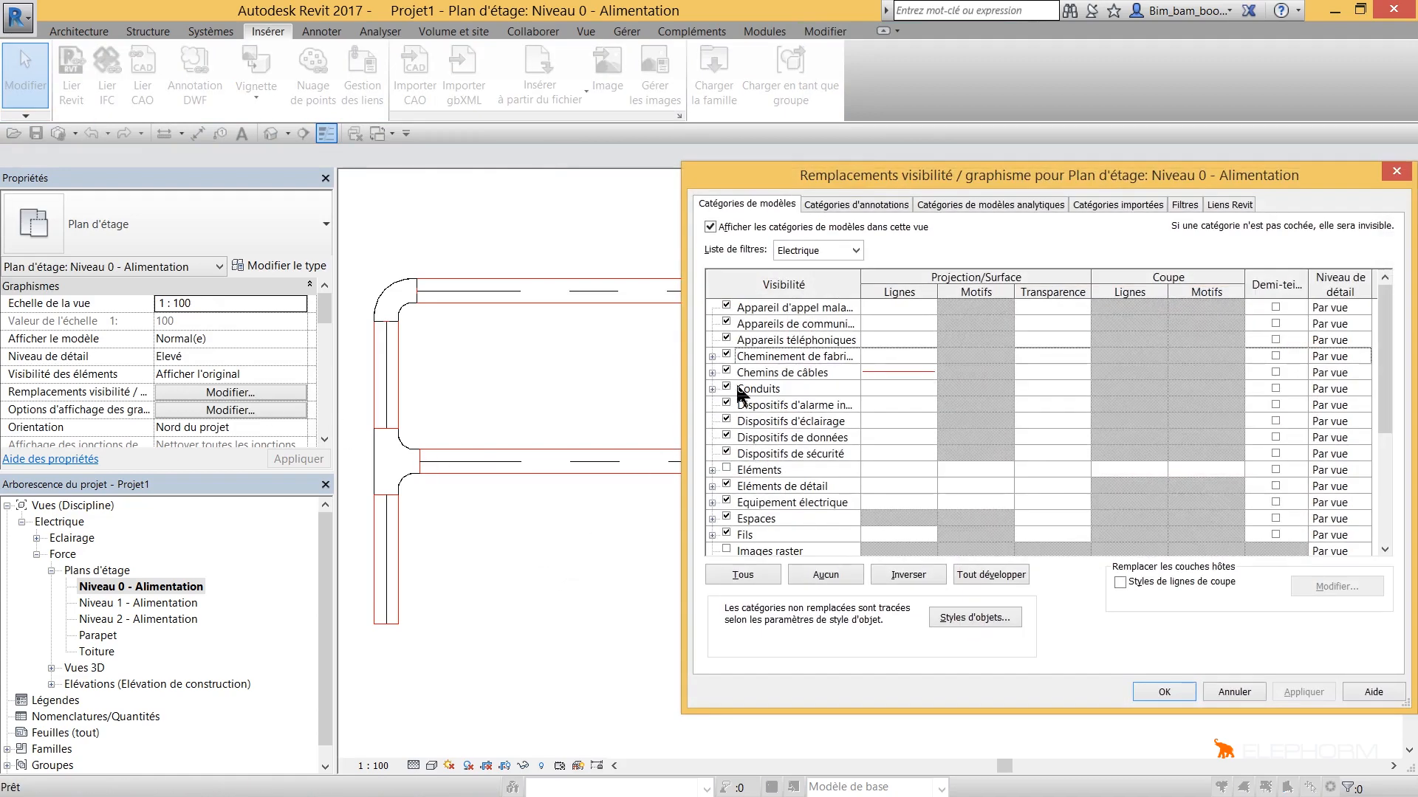
{"action": "left_click", "coordinate": [721, 373]}
{"action": "left_click", "coordinate": [713, 373]}
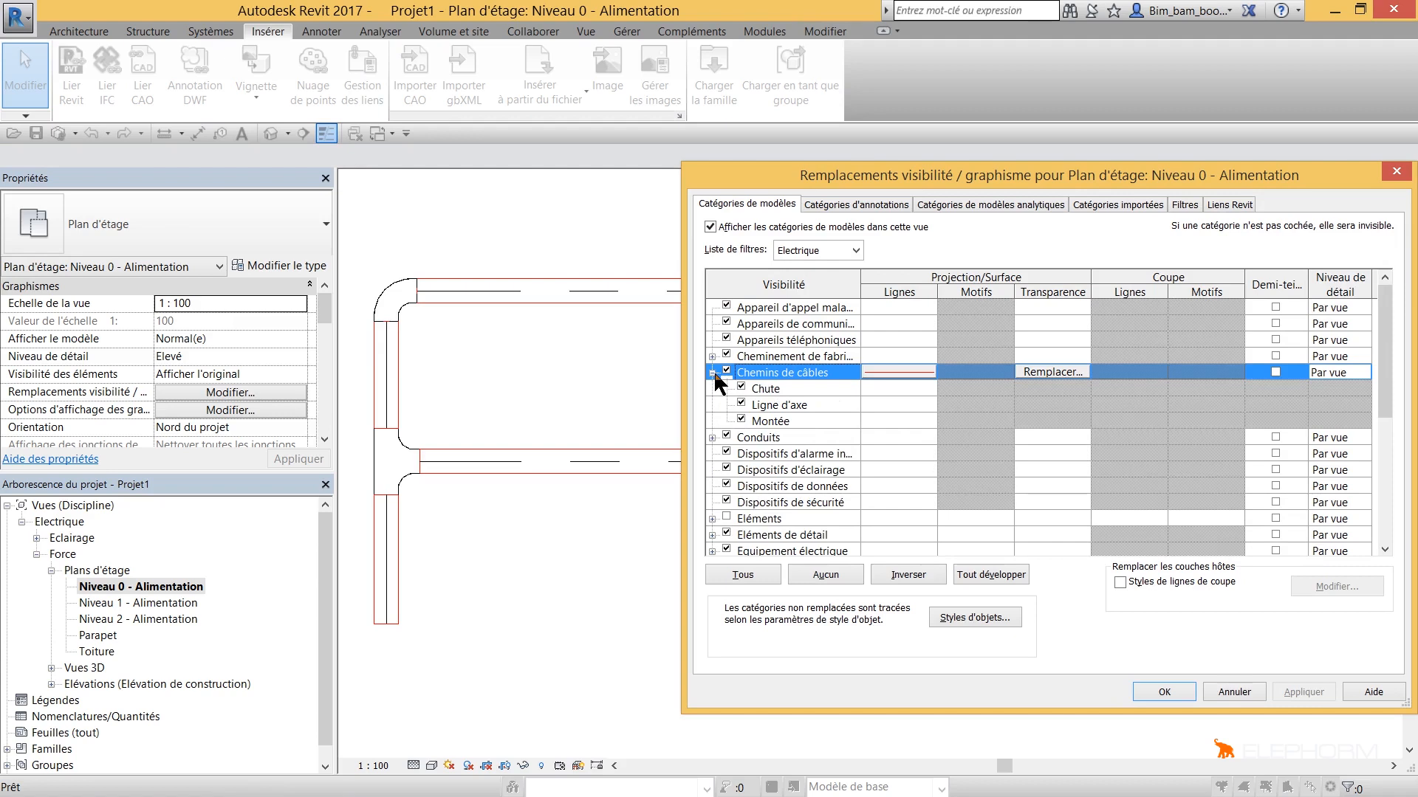
{"action": "left_click", "coordinate": [741, 403]}
{"action": "left_click", "coordinate": [1308, 690]}
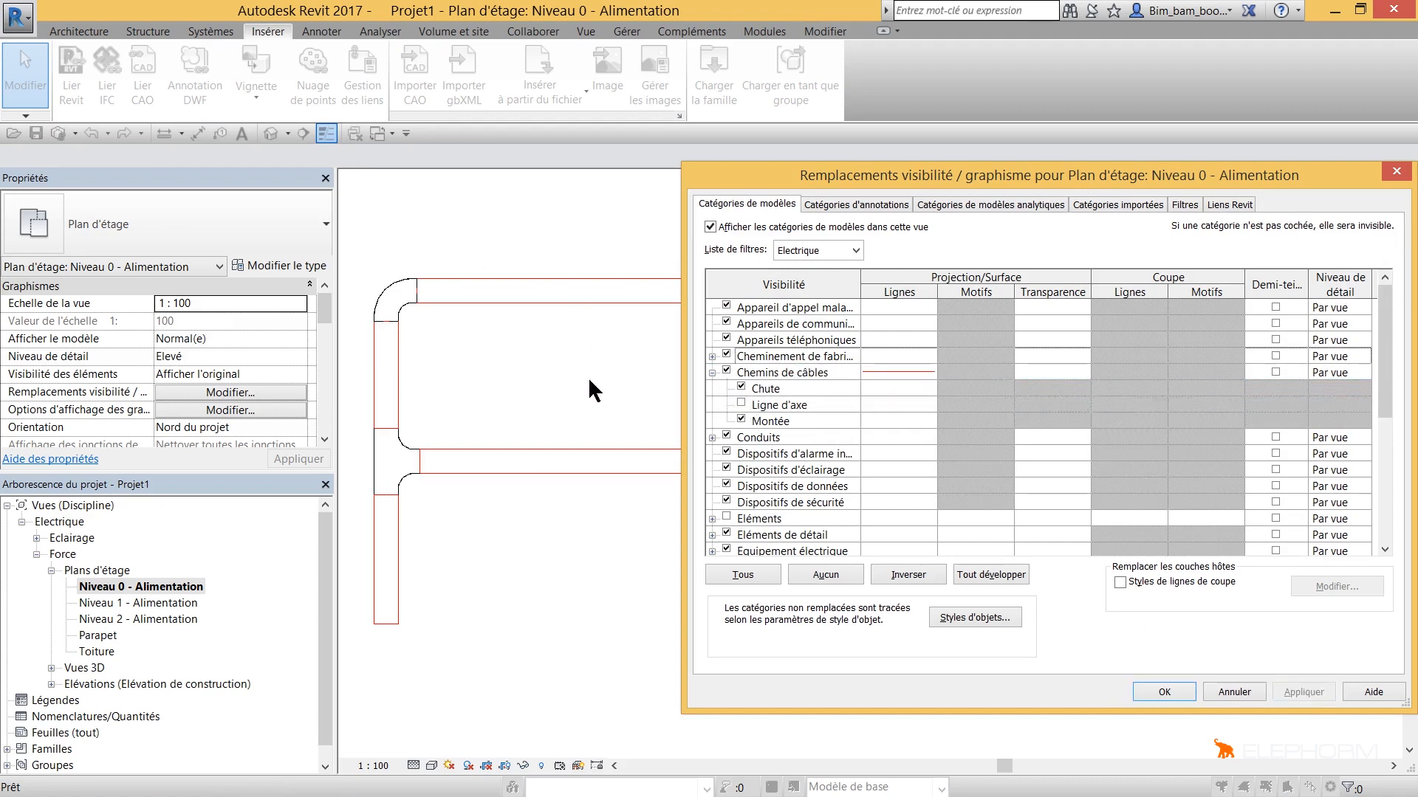
Re-enable the Ligne d'axe subcategory and clear the projection line overrides of Chemins de câbles
{"action": "left_click", "coordinate": [742, 403]}
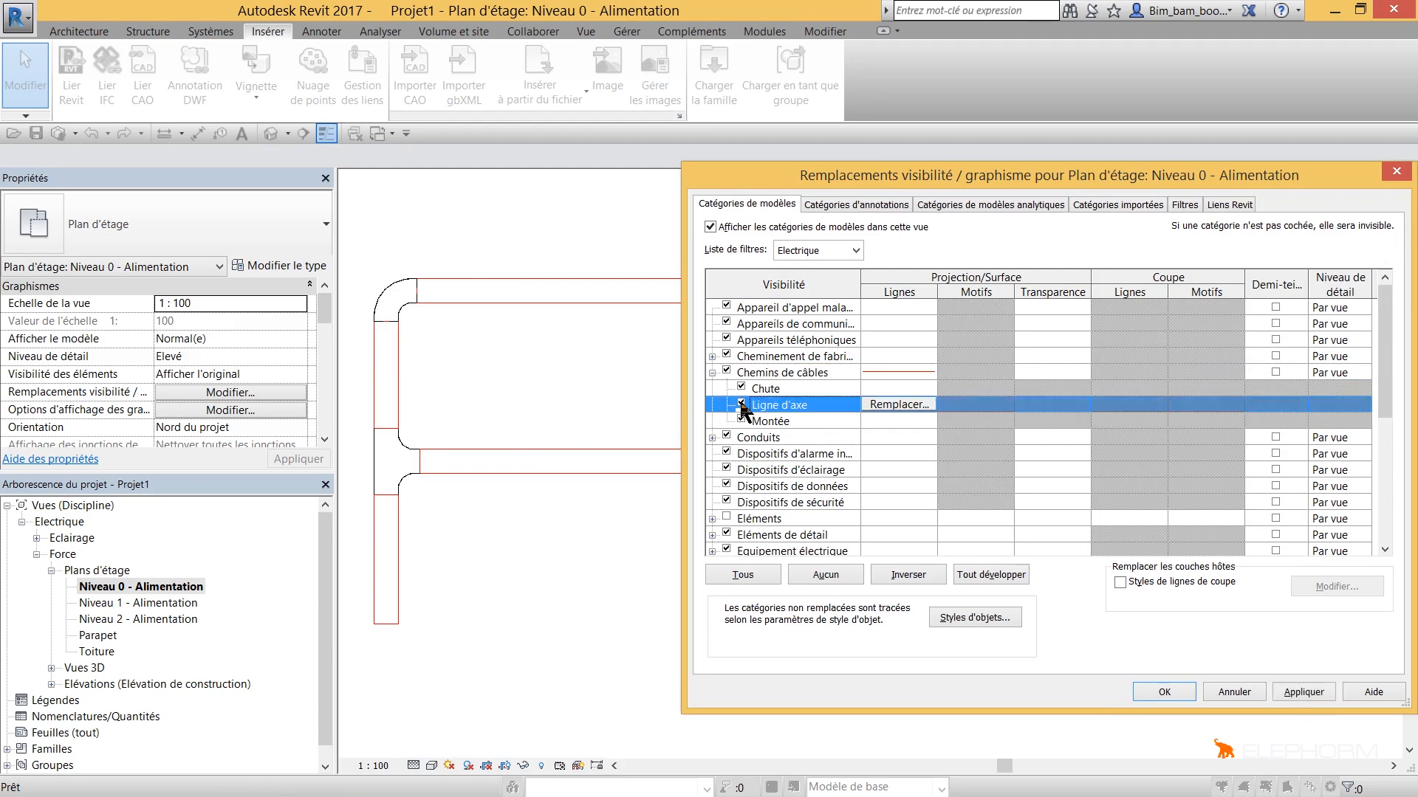
{"action": "left_click", "coordinate": [906, 369]}
{"action": "left_click", "coordinate": [907, 369]}
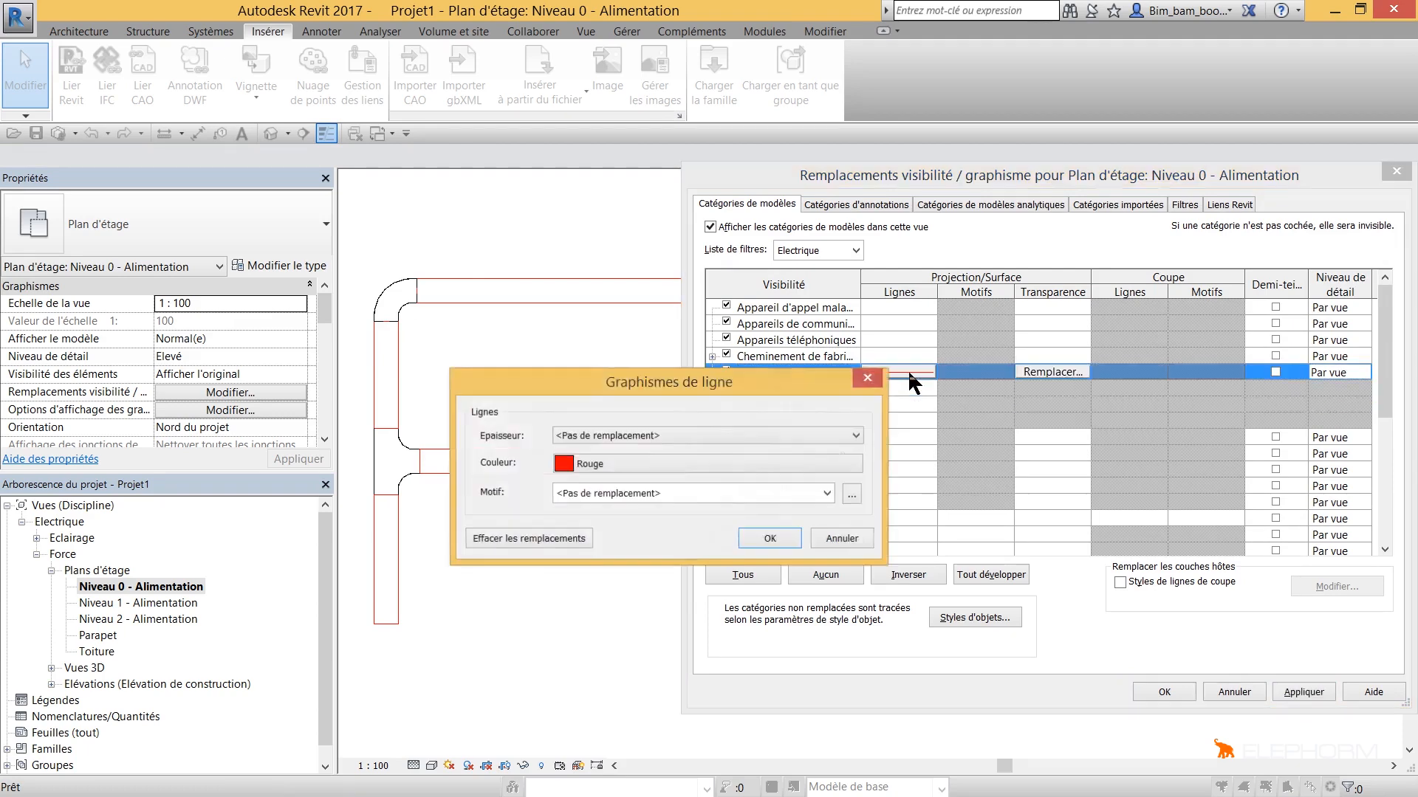
{"action": "left_click", "coordinate": [519, 536]}
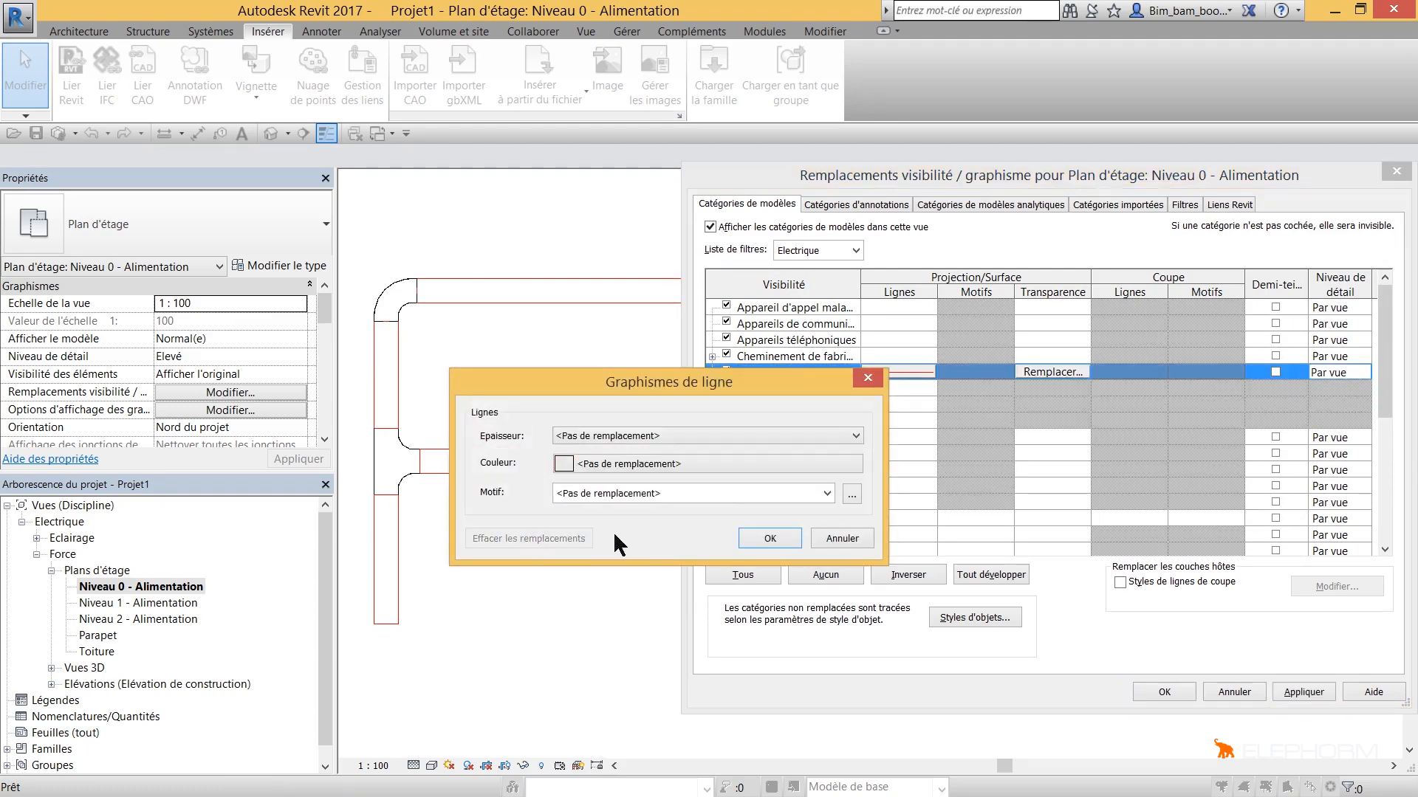
{"action": "left_click", "coordinate": [757, 539]}
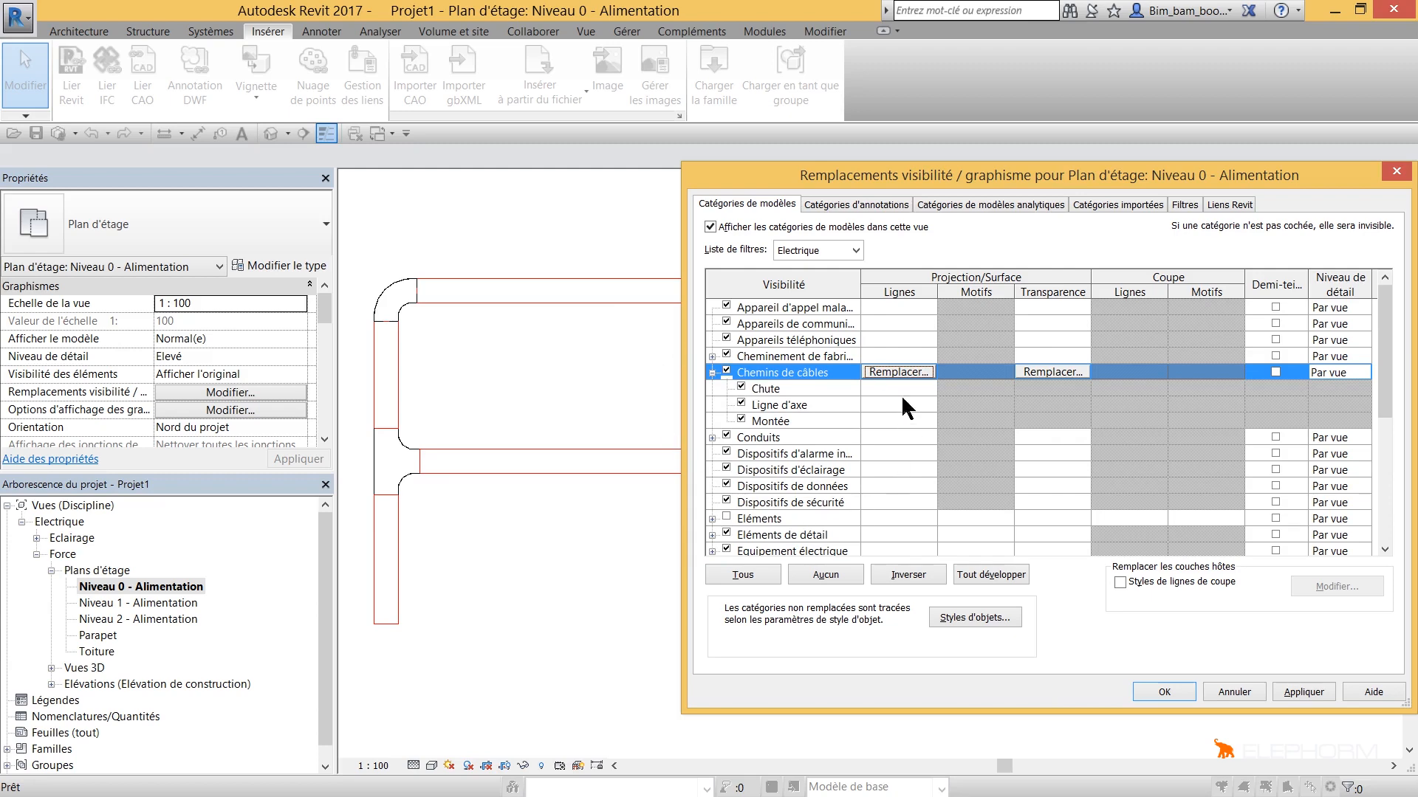
Create a new criteria-based view filter named CDC CFA from the plan's filter overrides
{"action": "left_click", "coordinate": [1184, 205]}
{"action": "left_click_drag", "start_coordinate": [1179, 176], "coordinate": [1023, 167]}
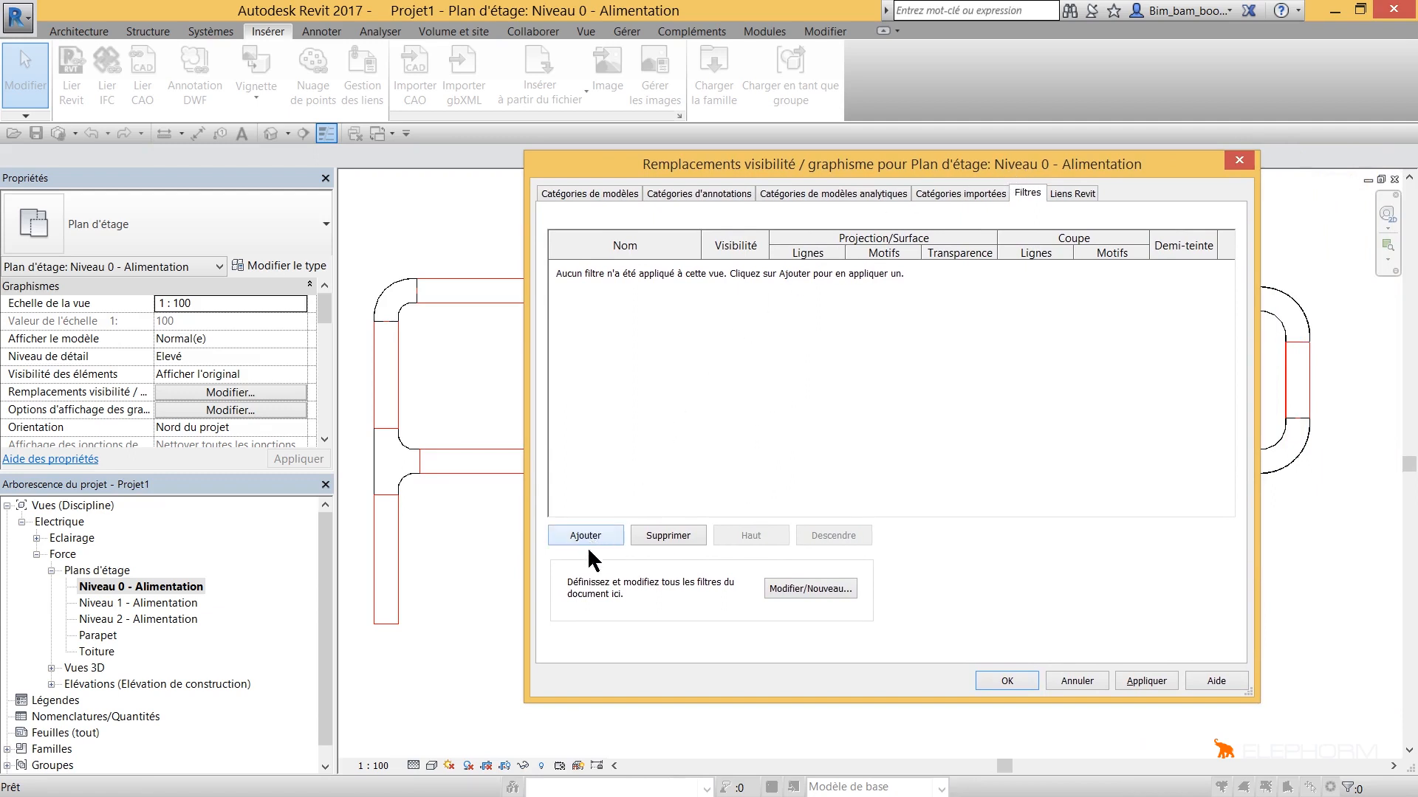
{"action": "left_click", "coordinate": [801, 588]}
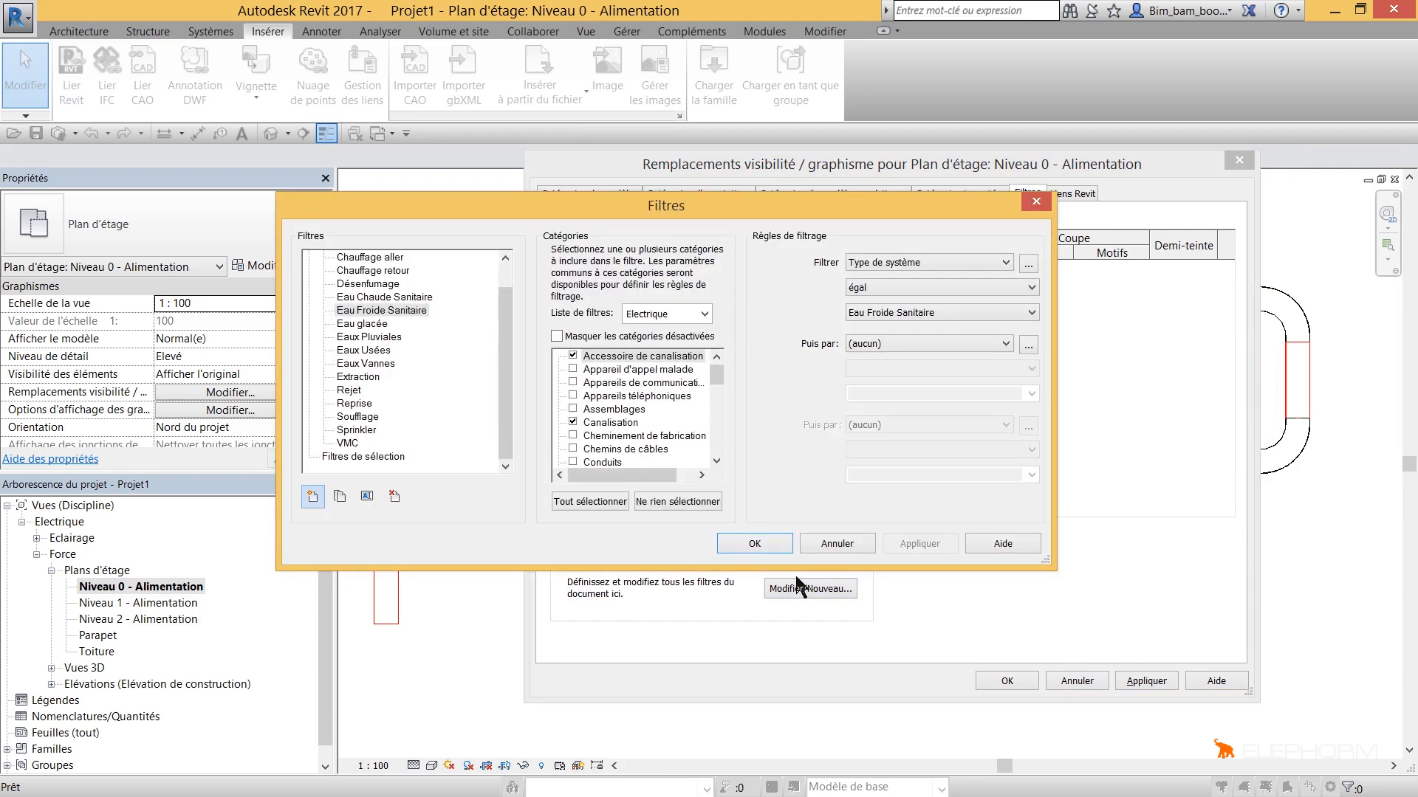
{"action": "left_click", "coordinate": [313, 497]}
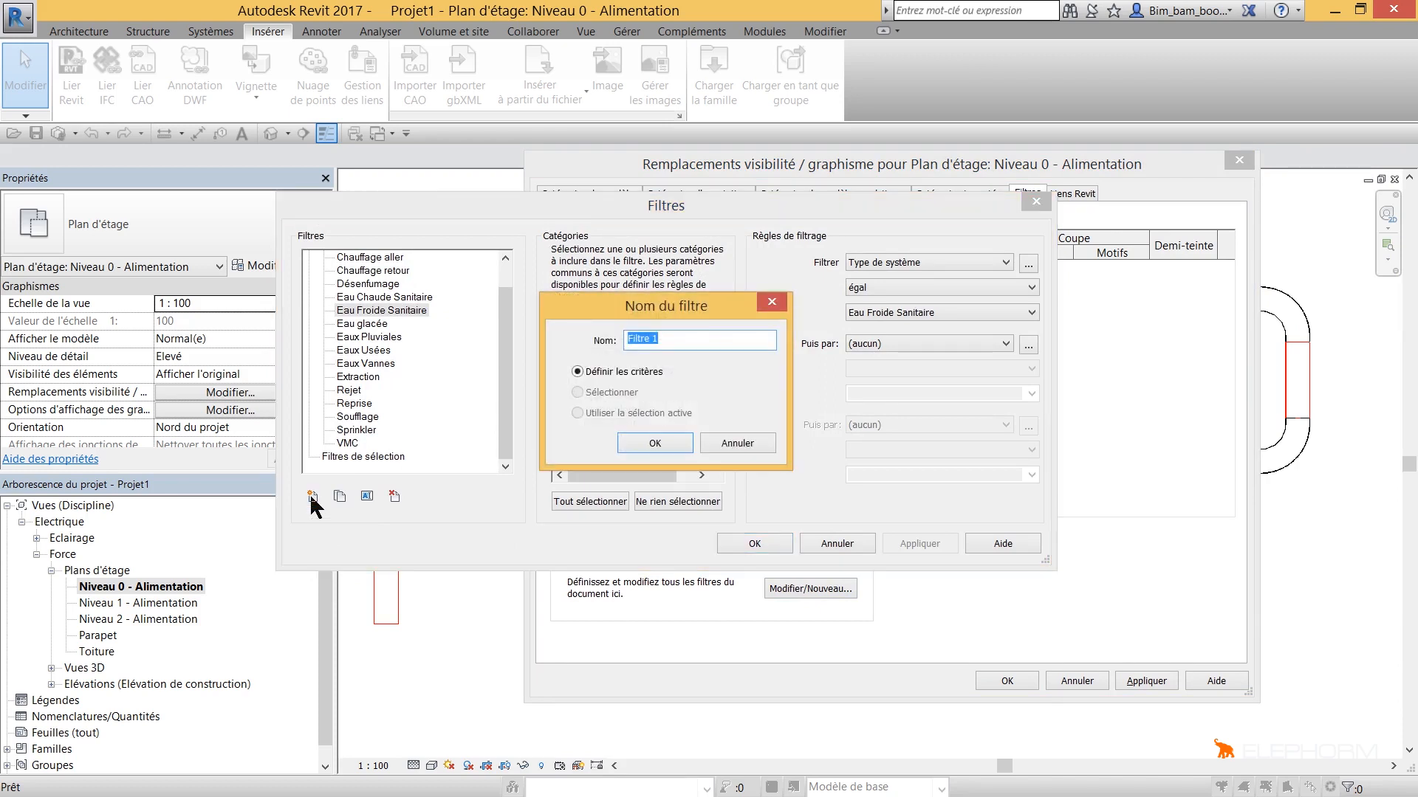
{"action": "type", "text": "CDC CFA"}
{"action": "left_click", "coordinate": [654, 443]}
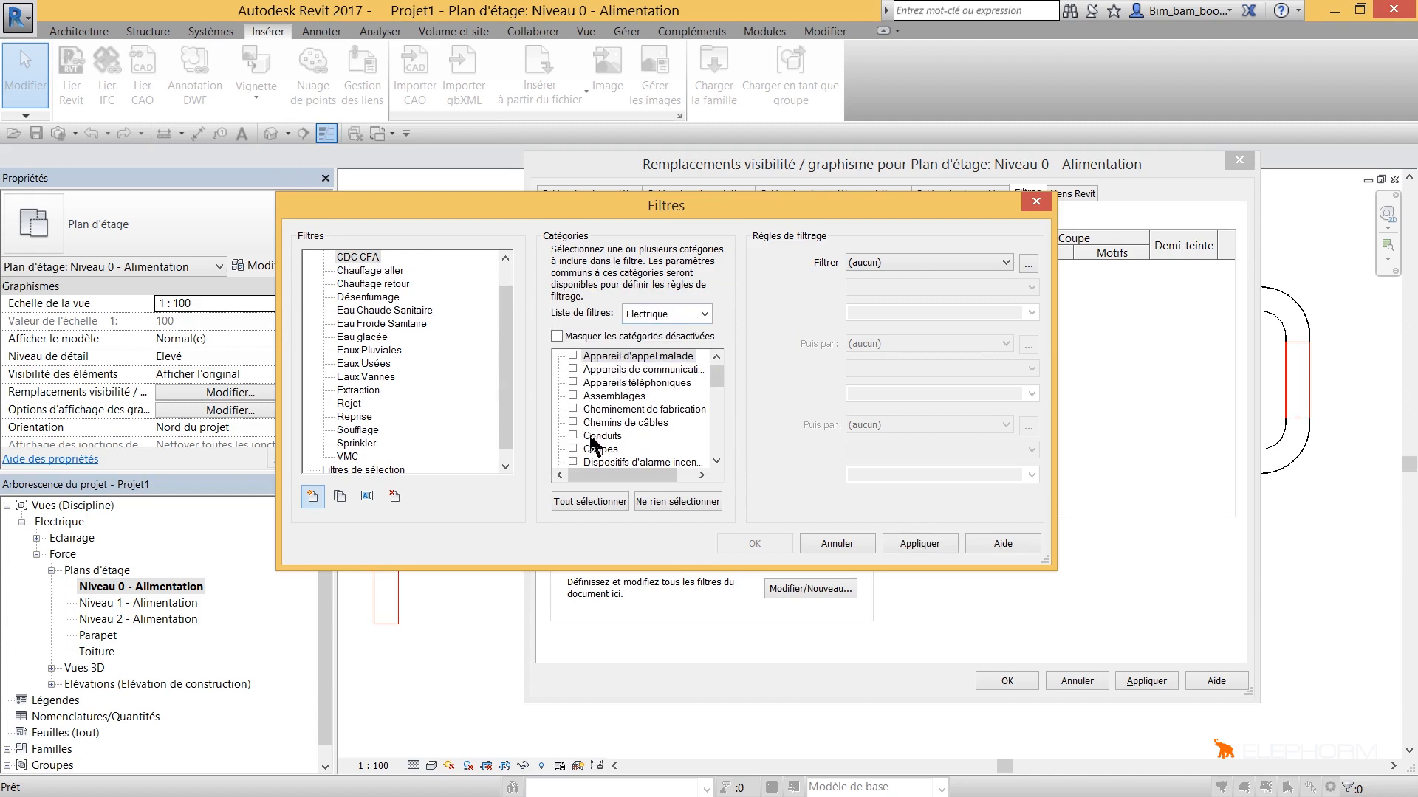
Include the categories Chemins de câbles and Raccords de chemins de câbles in the CDC CFA filter
{"action": "scroll", "coordinate": [591, 428], "scroll_direction": "down", "scroll_amount": 5}
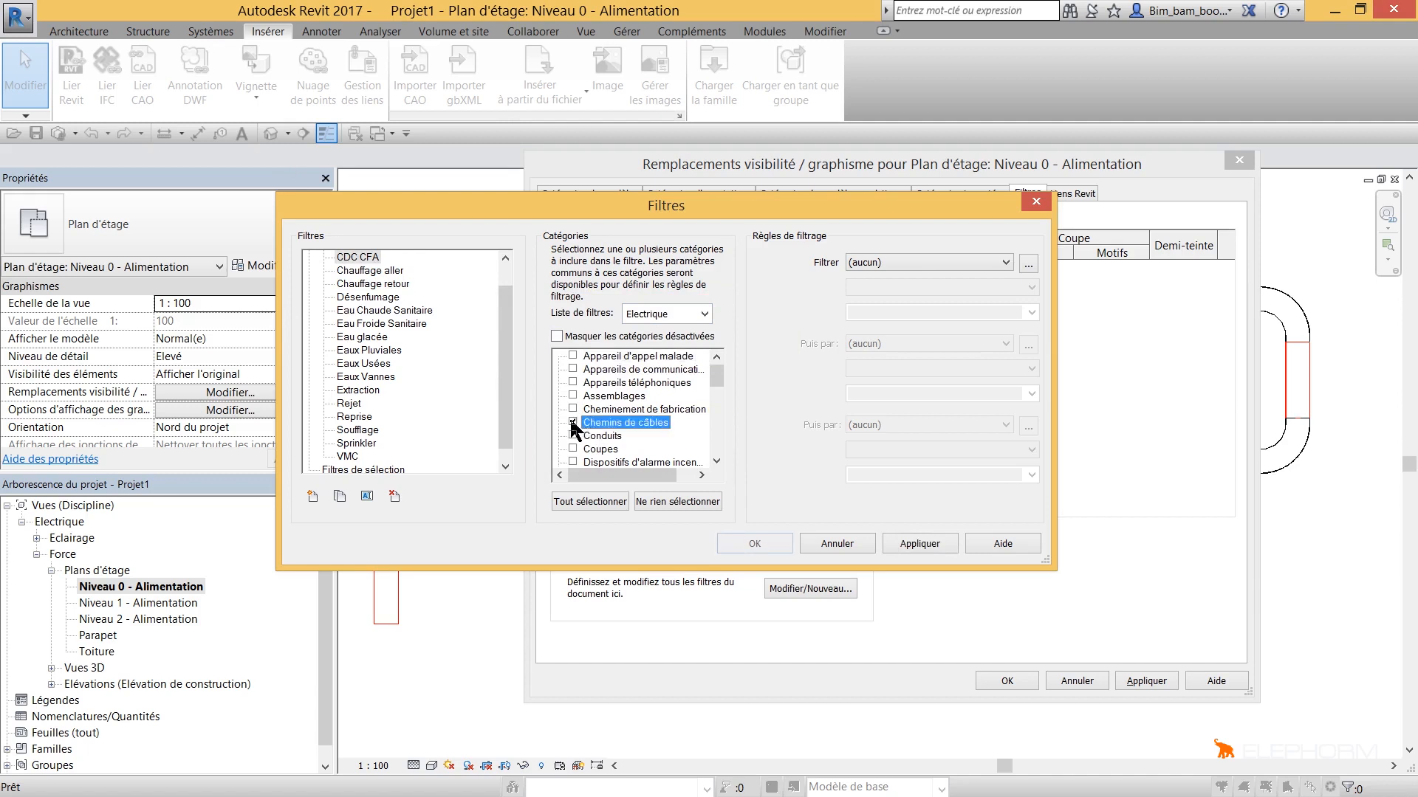
{"action": "left_click", "coordinate": [615, 436]}
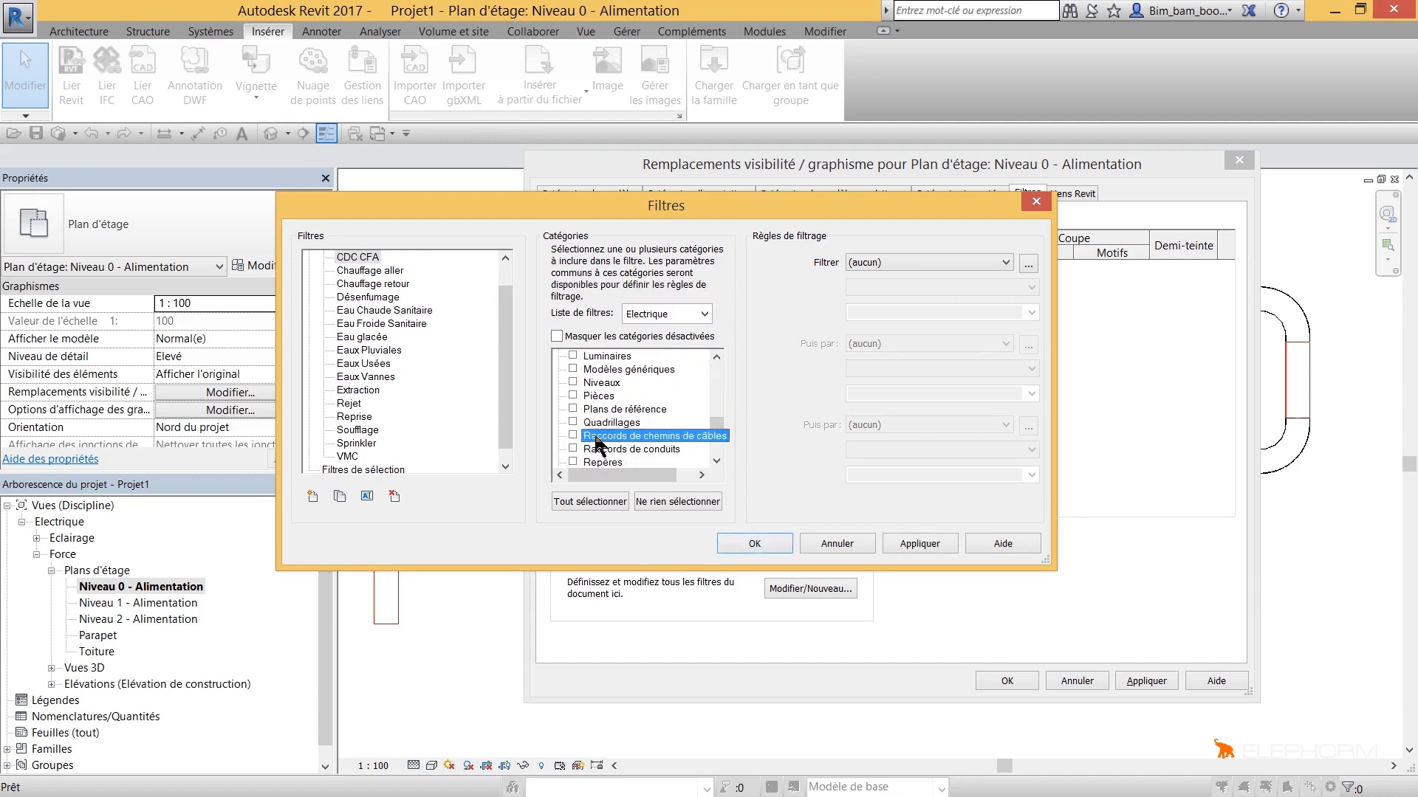
{"action": "left_click", "coordinate": [573, 435]}
Set the CDC CFA filter rule to Type de service égal CFA, and reselect that filter among the existing ones
{"action": "left_click", "coordinate": [888, 264]}
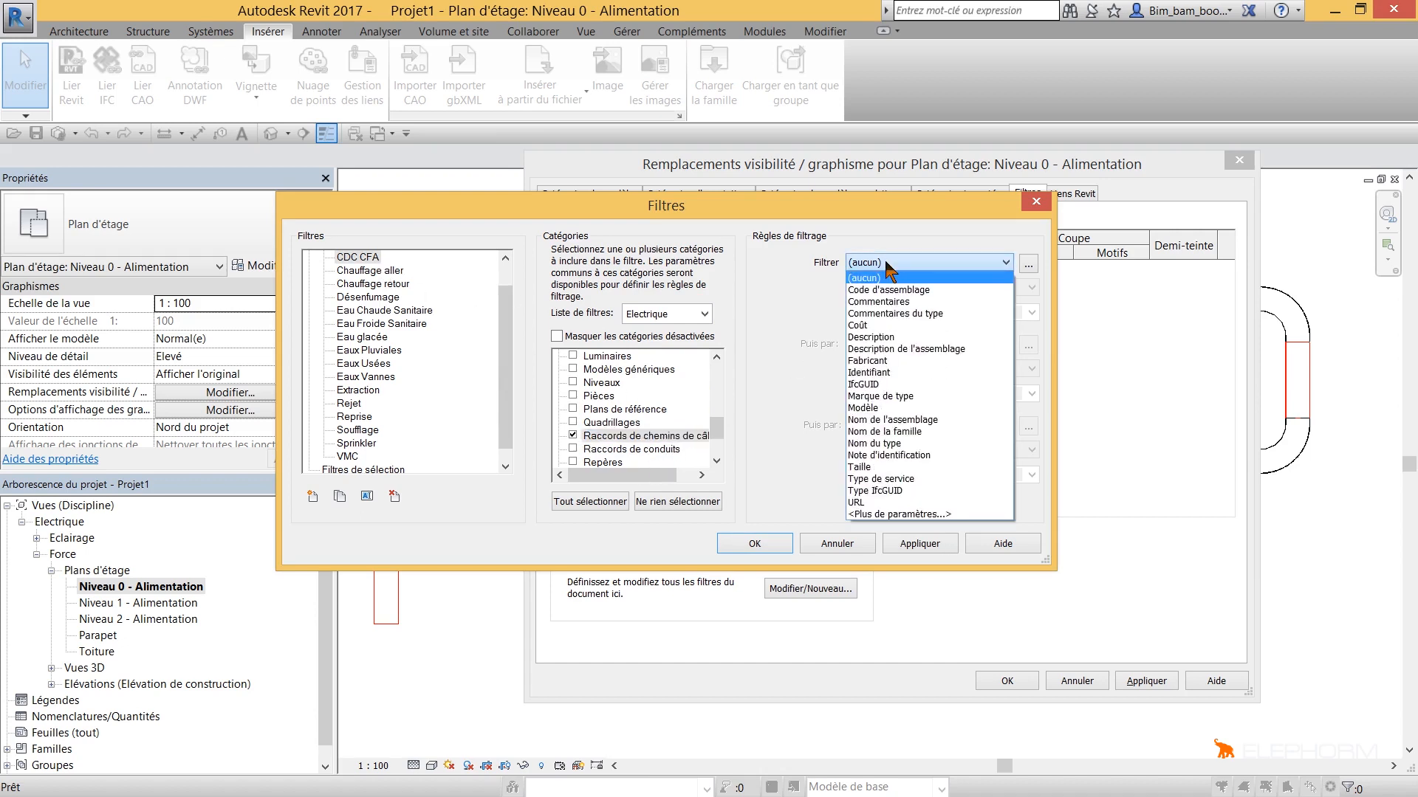
{"action": "left_click", "coordinate": [875, 479]}
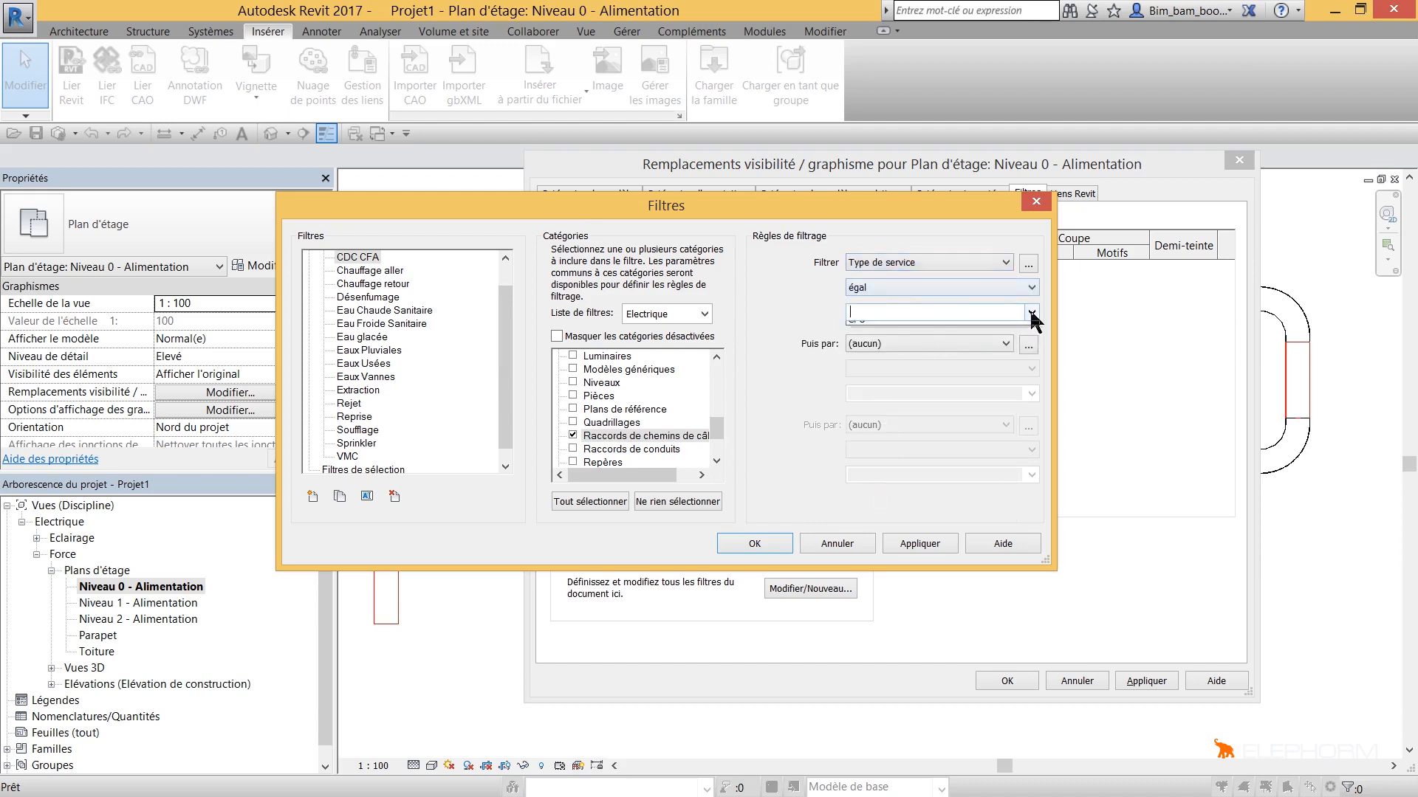
{"action": "left_click", "coordinate": [1030, 312]}
{"action": "left_click", "coordinate": [898, 326]}
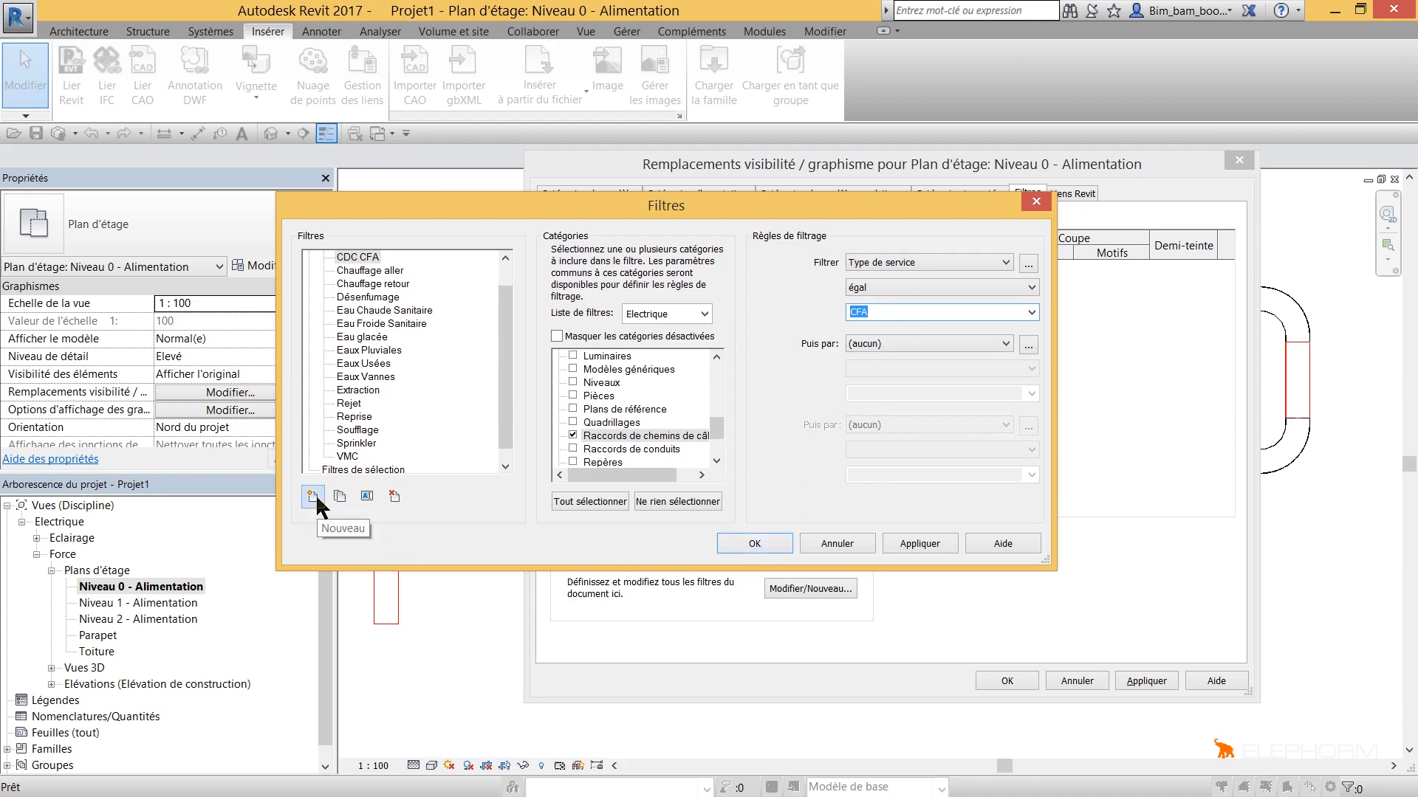
{"action": "left_click", "coordinate": [372, 270]}
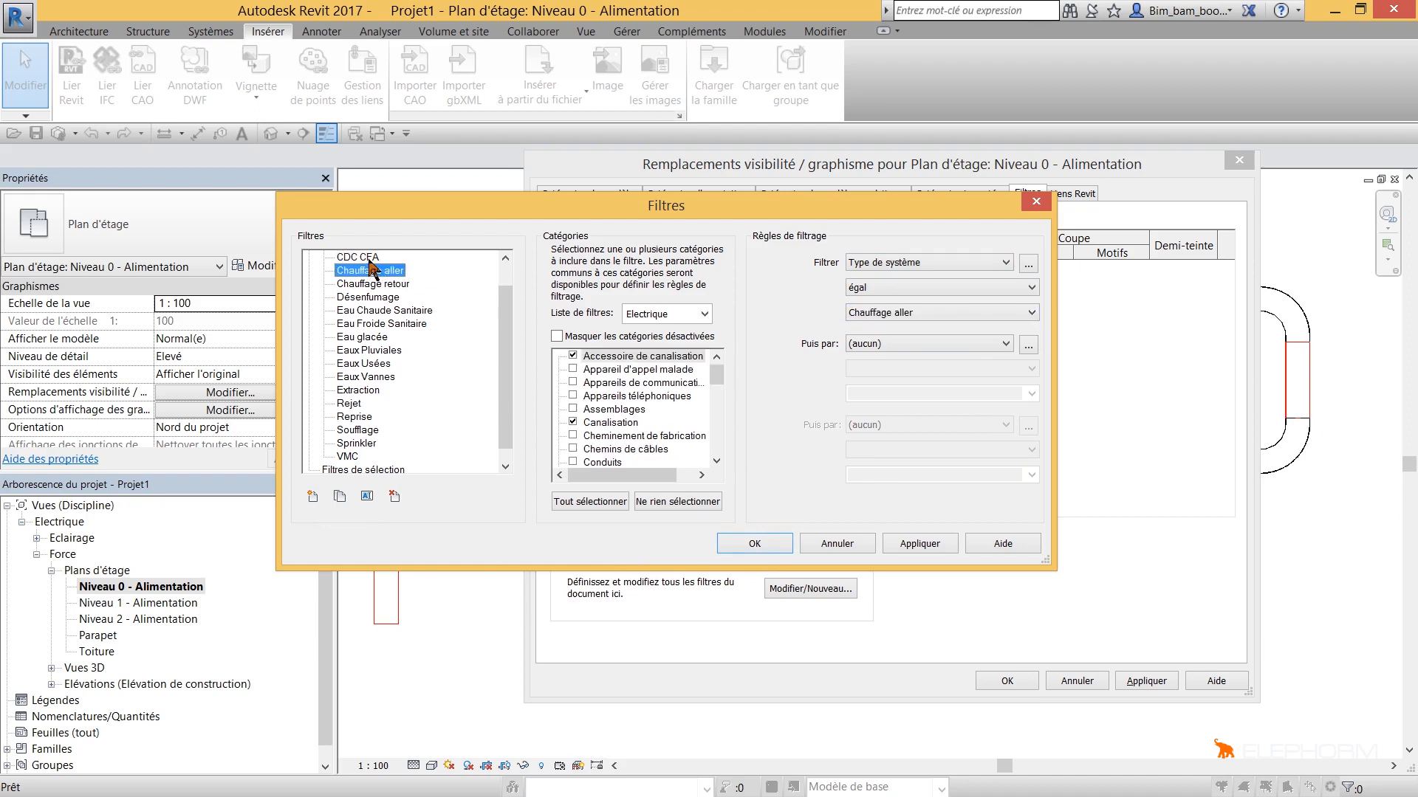
{"action": "left_click", "coordinate": [367, 258]}
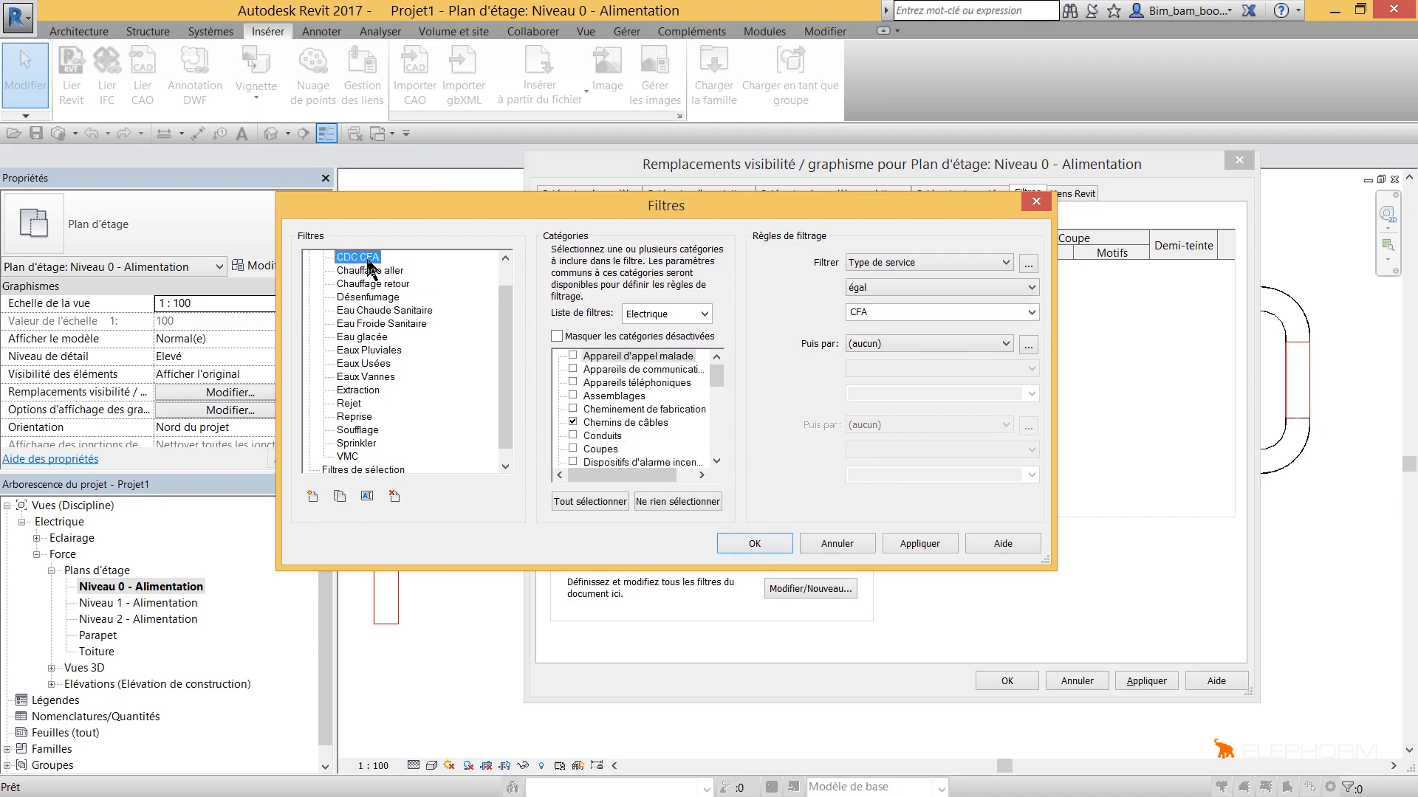
Duplicate the CDC CFA filter and rename the copy CDC CFO
{"action": "left_click", "coordinate": [348, 499]}
{"action": "left_click", "coordinate": [373, 270]}
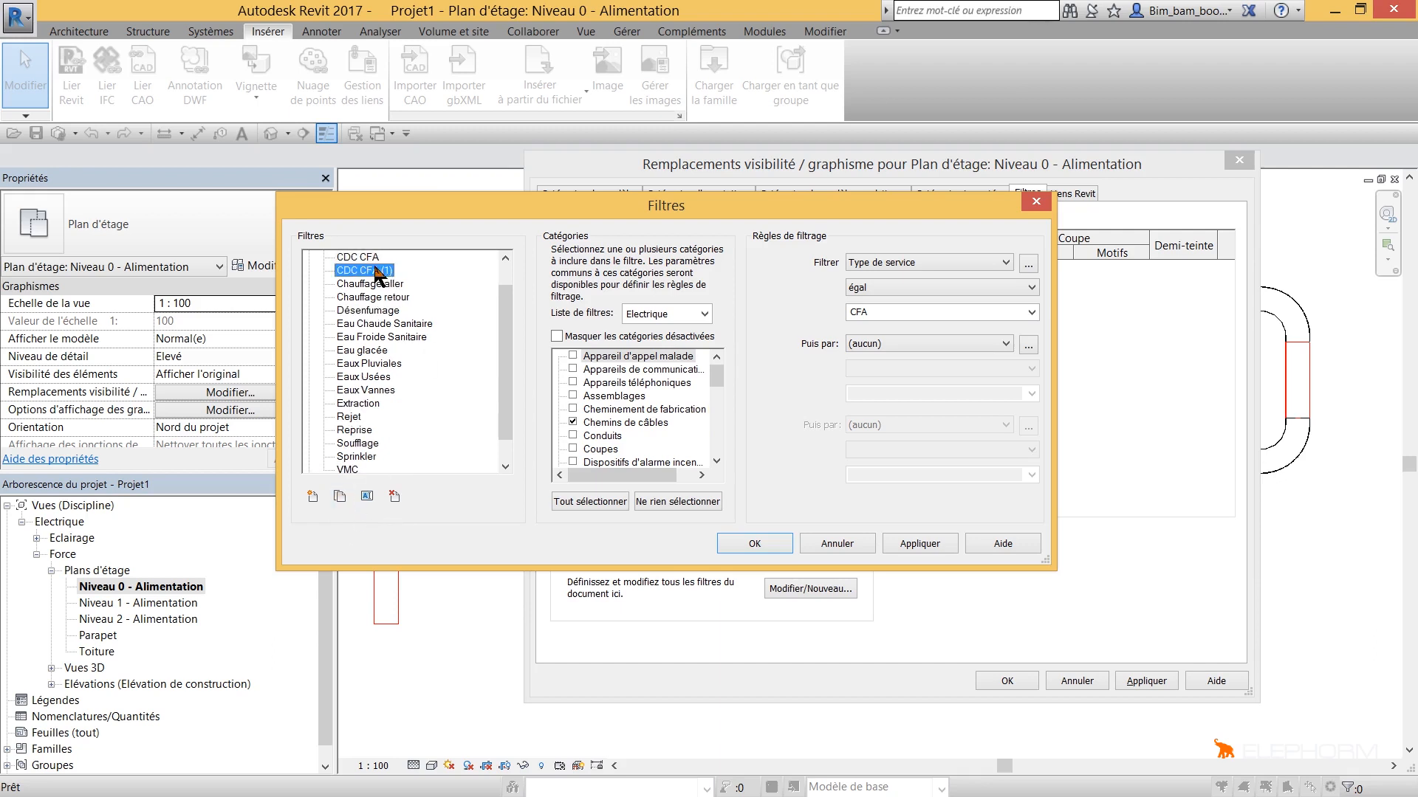
{"action": "left_click", "coordinate": [367, 496]}
{"action": "left_click", "coordinate": [675, 388]}
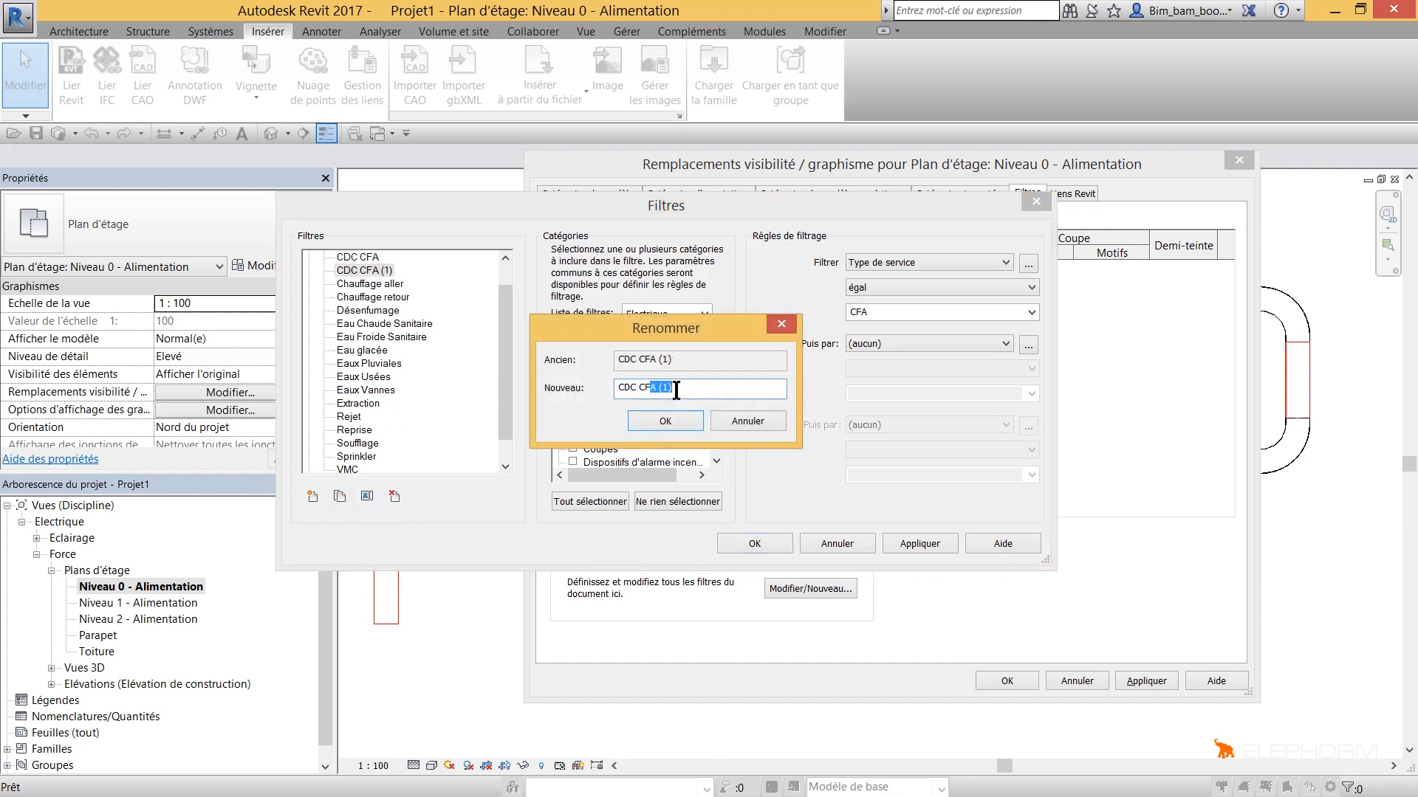
{"action": "key", "text": "BackSpace"}
{"action": "key", "text": "BackSpace"}
{"action": "key", "text": "BackSpace"}
{"action": "key", "text": "BackSpace"}
{"action": "key", "text": "BackSpace"}
{"action": "type", "text": "O"}
{"action": "left_click", "coordinate": [665, 421]}
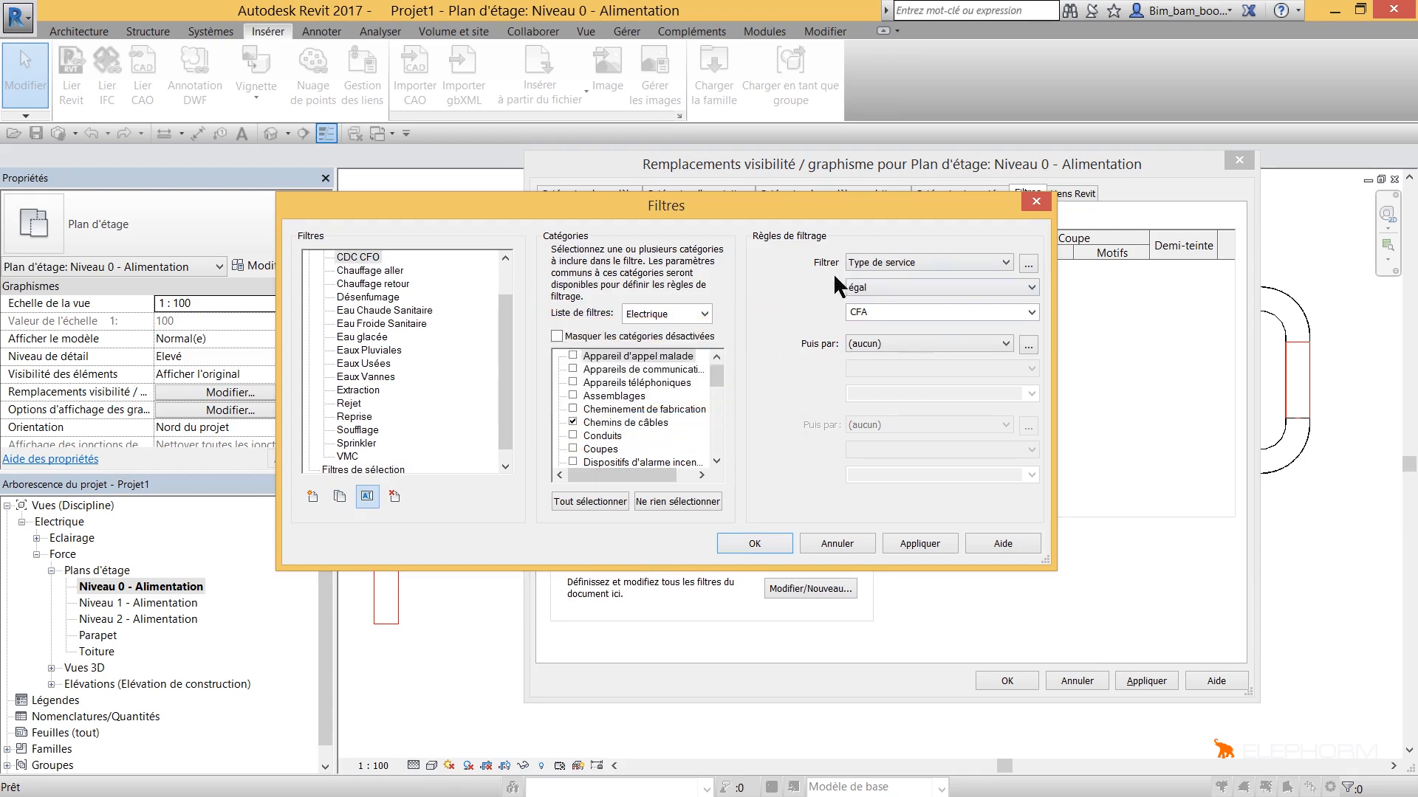
Set the CDC CFO filter's Type de service rule value to CFO and accept the filter definitions
{"action": "left_click", "coordinate": [1031, 312]}
{"action": "left_click", "coordinate": [876, 339]}
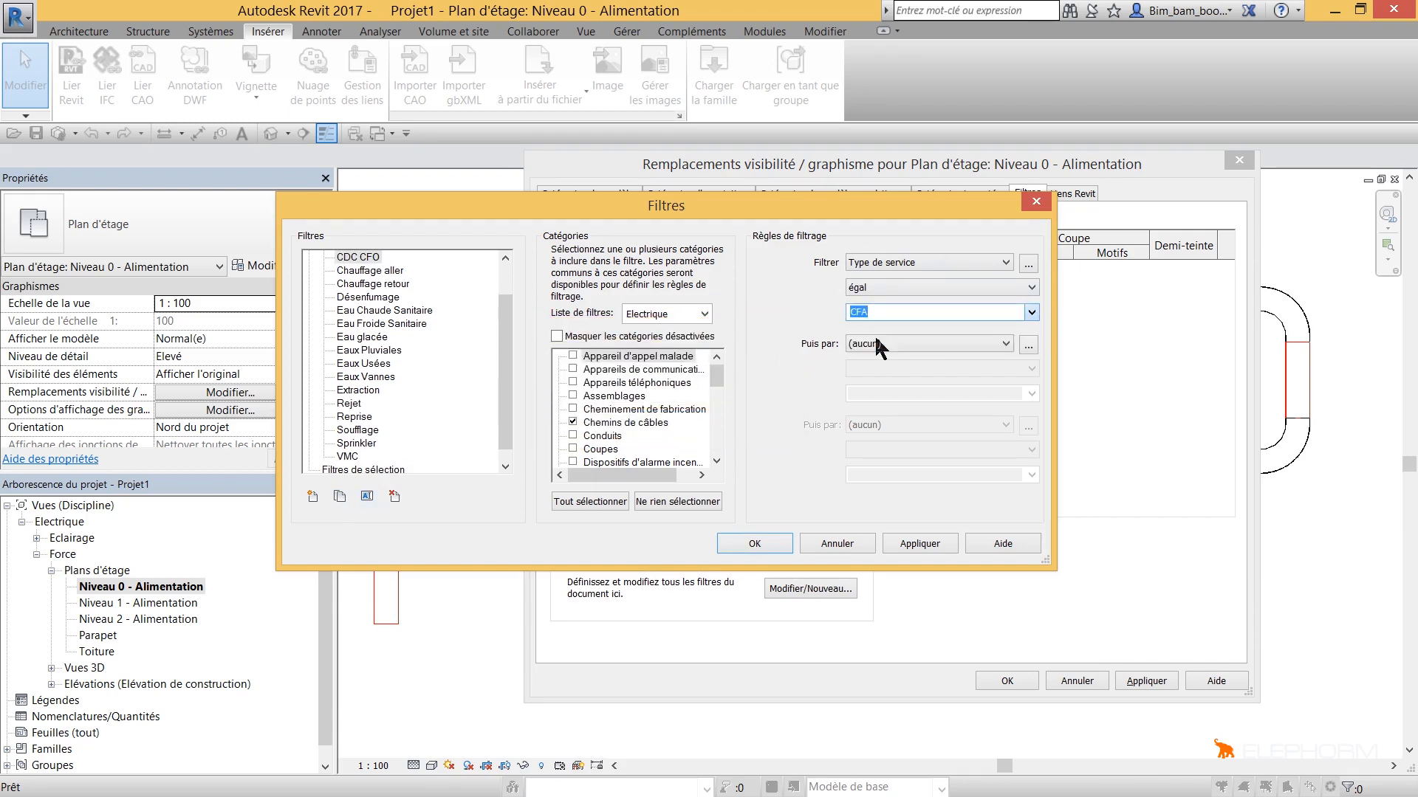
{"action": "left_click", "coordinate": [749, 544]}
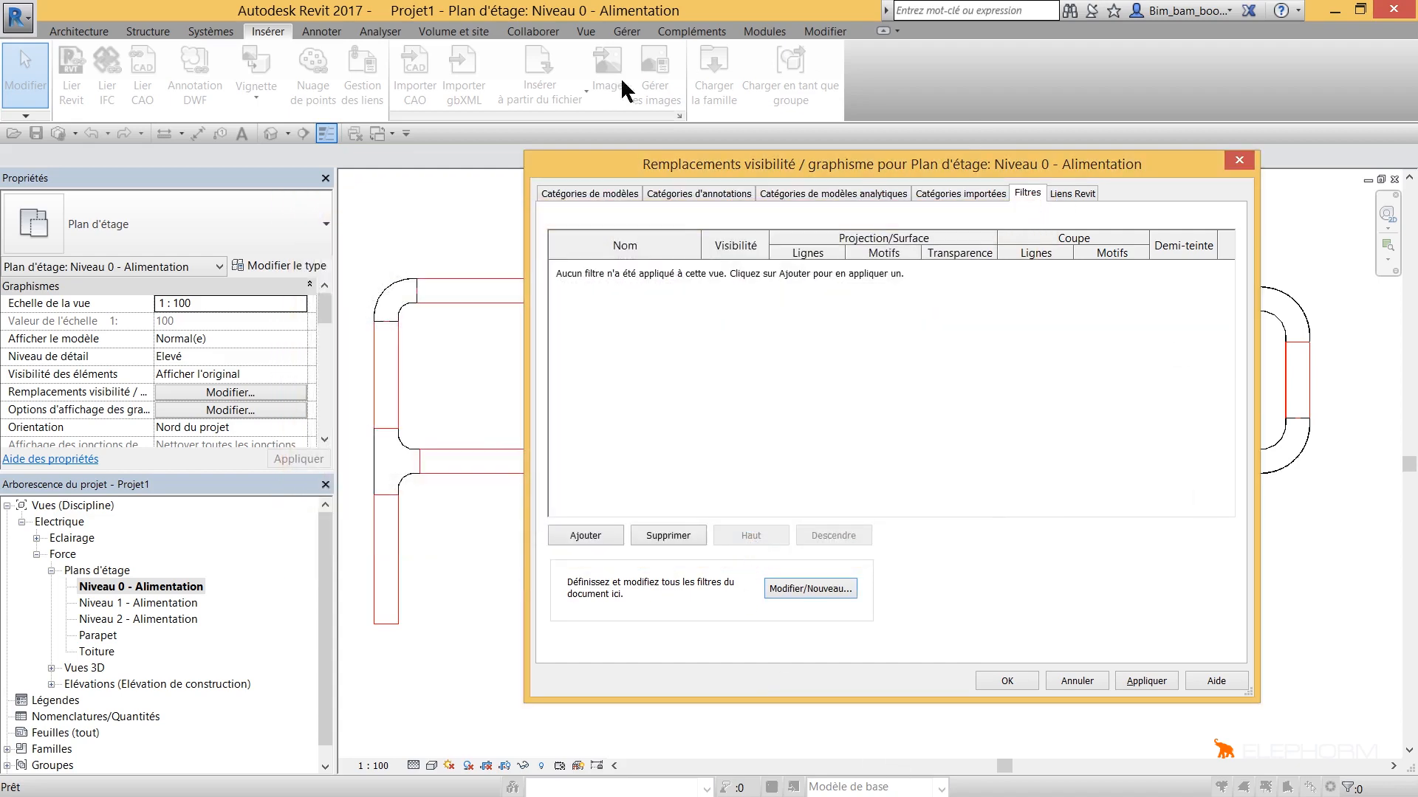
Add the CDC CFA and CDC CFO filters to the Niveau 0 - Alimentation view's overrides
{"action": "left_click", "coordinate": [587, 537]}
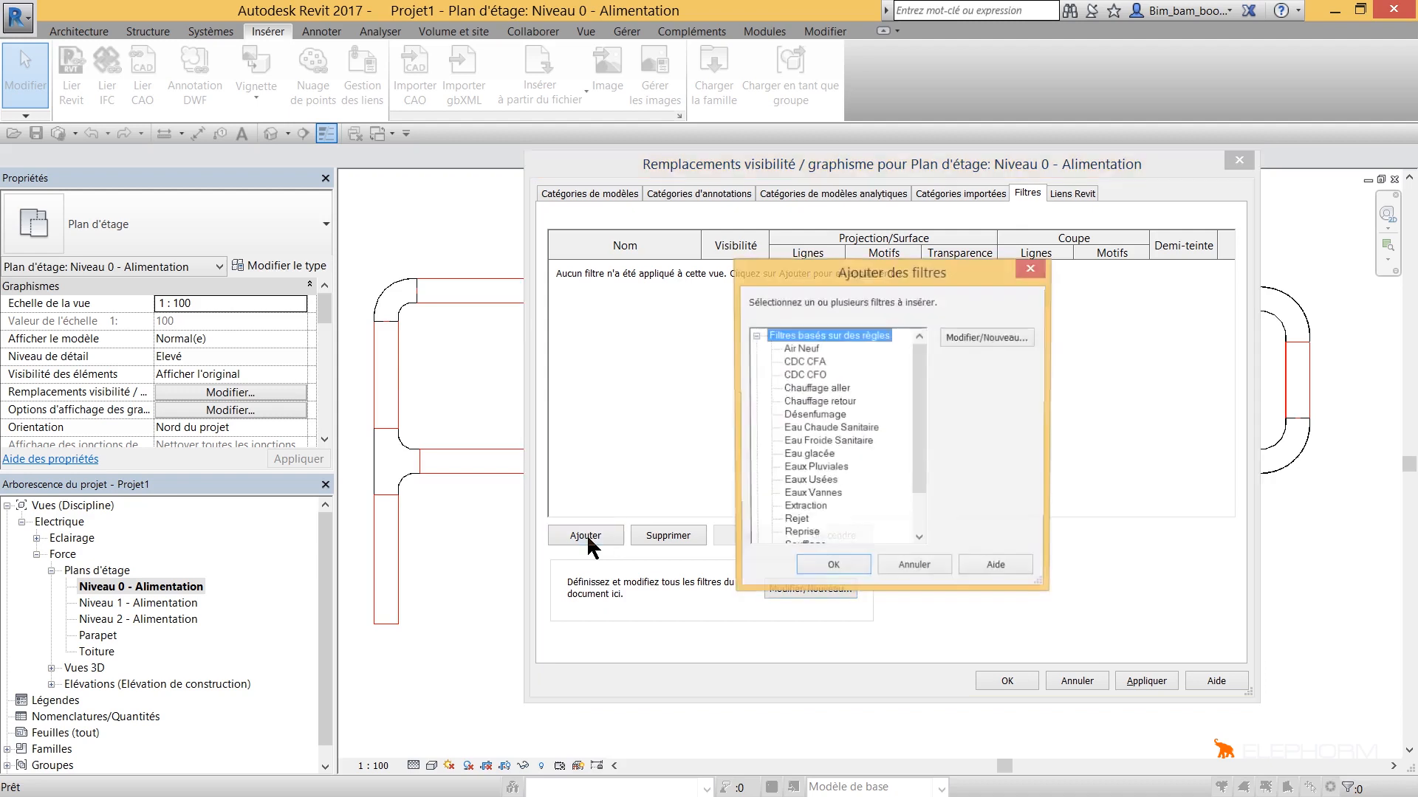
{"action": "left_click", "coordinate": [805, 361]}
{"action": "left_click", "coordinate": [803, 376], "text": "ctrl"}
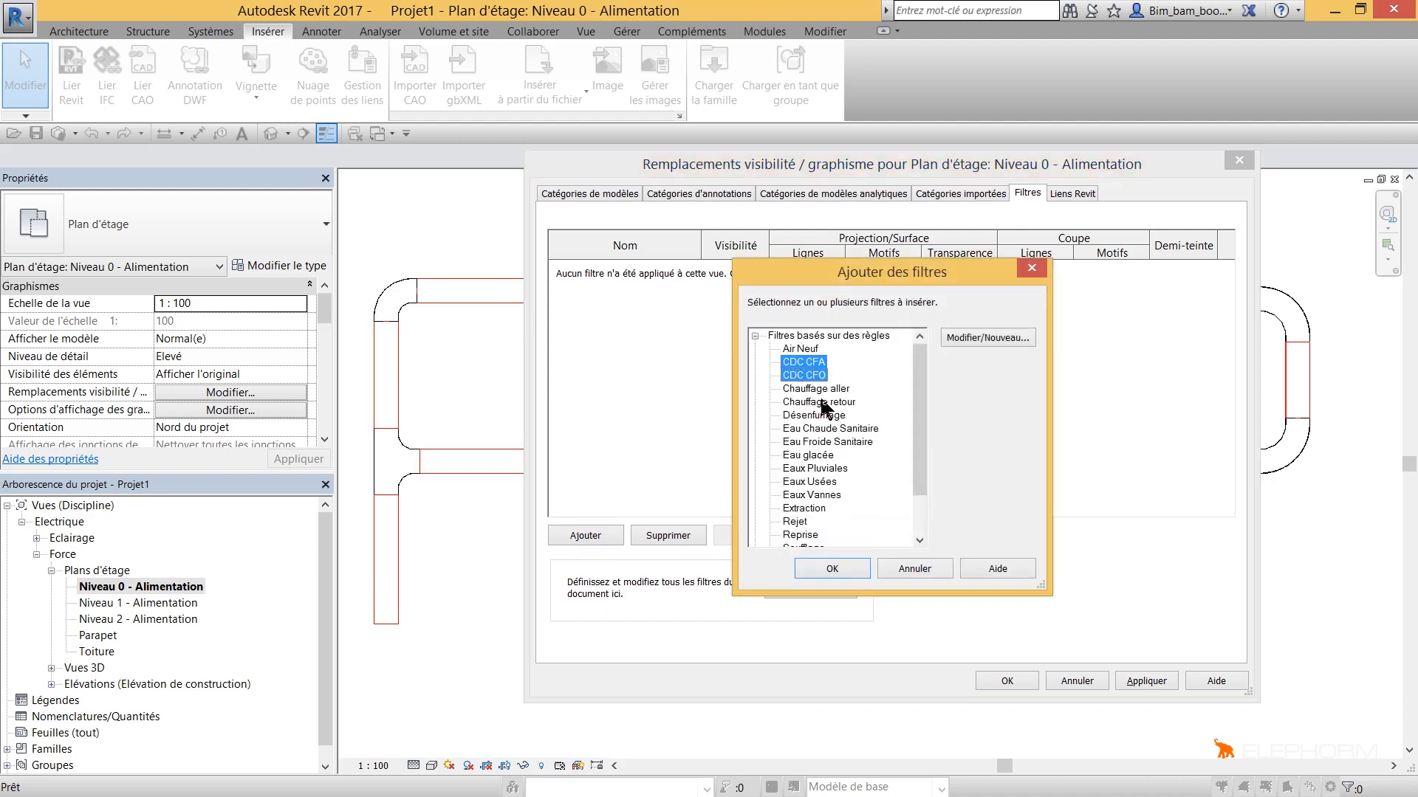
{"action": "left_click", "coordinate": [838, 565]}
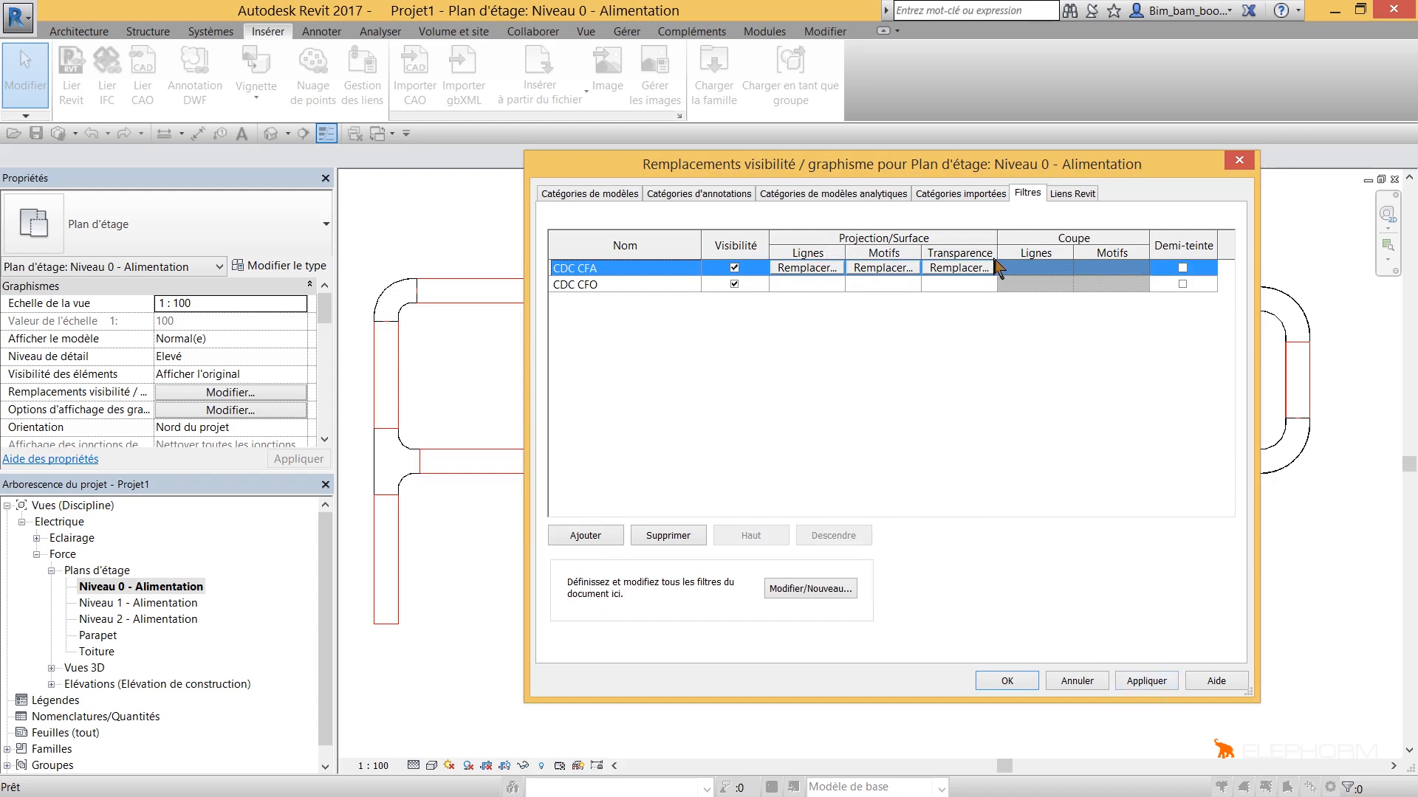
Override the projection line colour of the CDC CFA filter with green (Vert)
{"action": "left_click", "coordinate": [814, 270]}
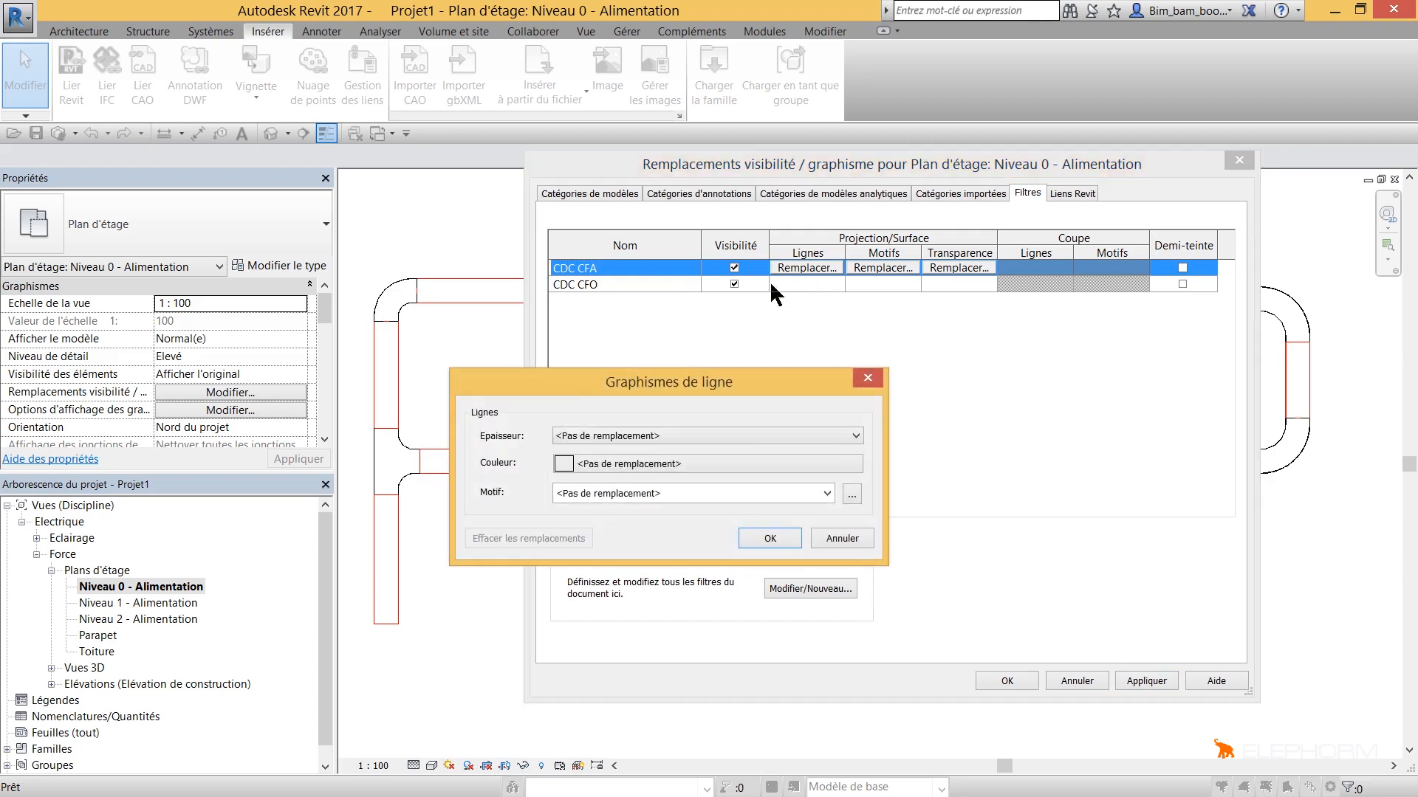
{"action": "left_click", "coordinate": [680, 464]}
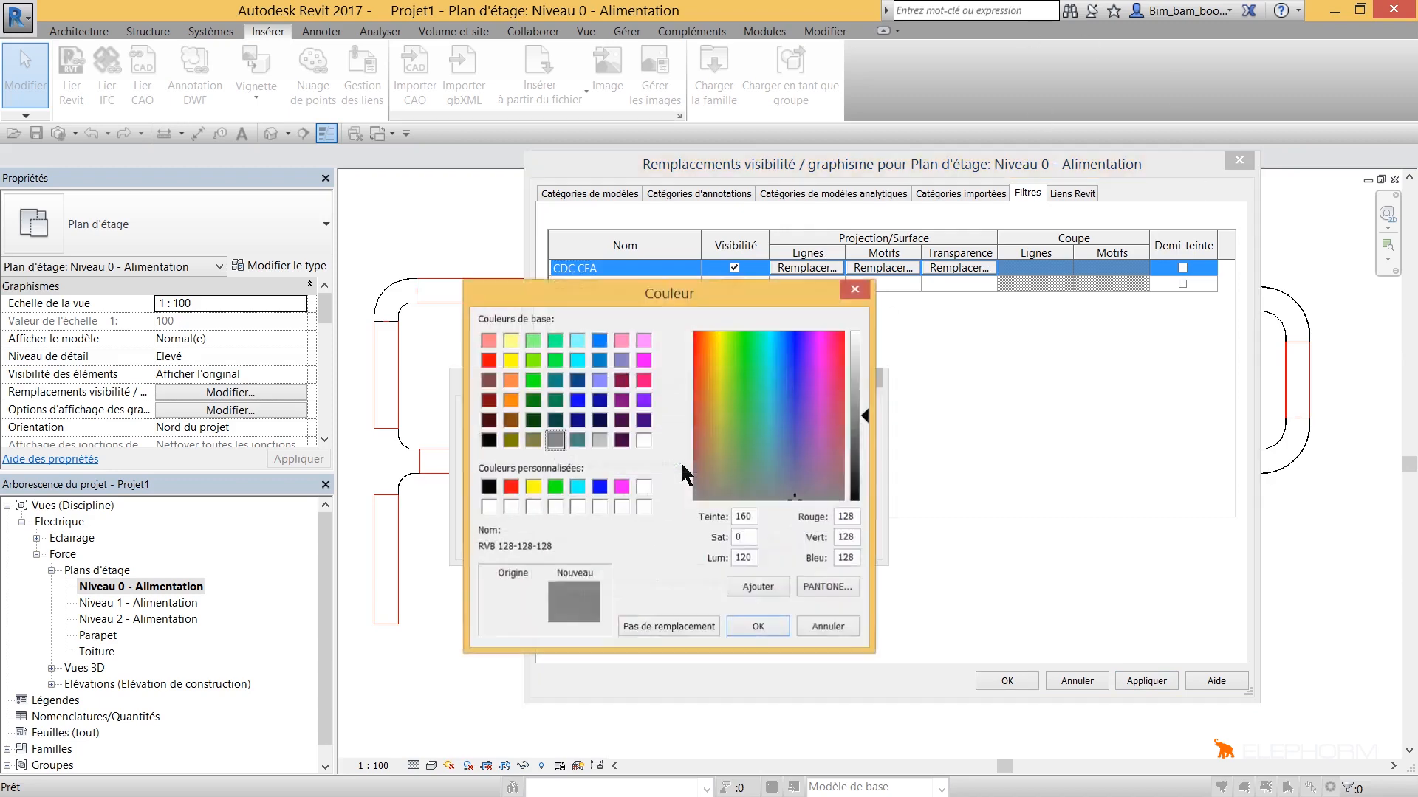
{"action": "left_click", "coordinate": [555, 487]}
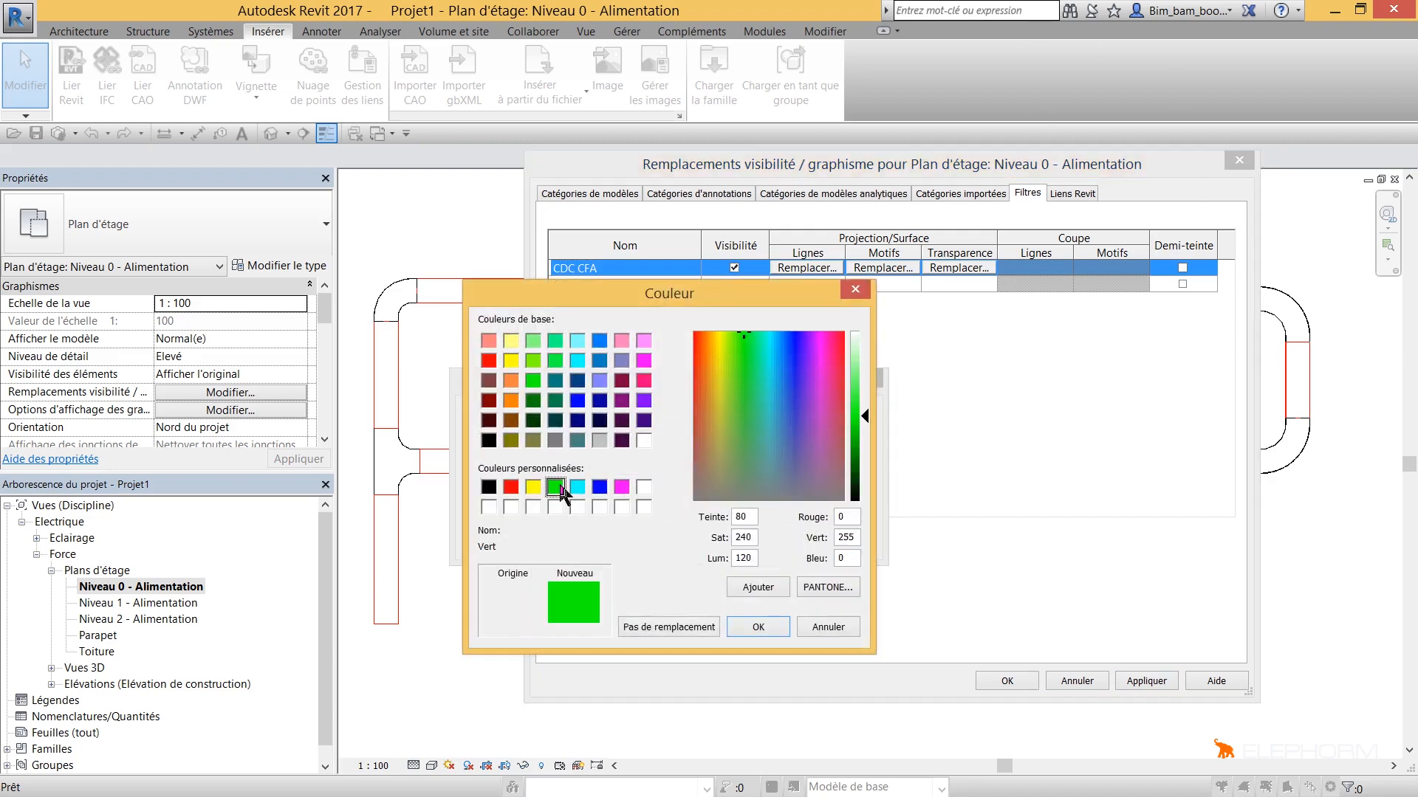
{"action": "left_click", "coordinate": [753, 625]}
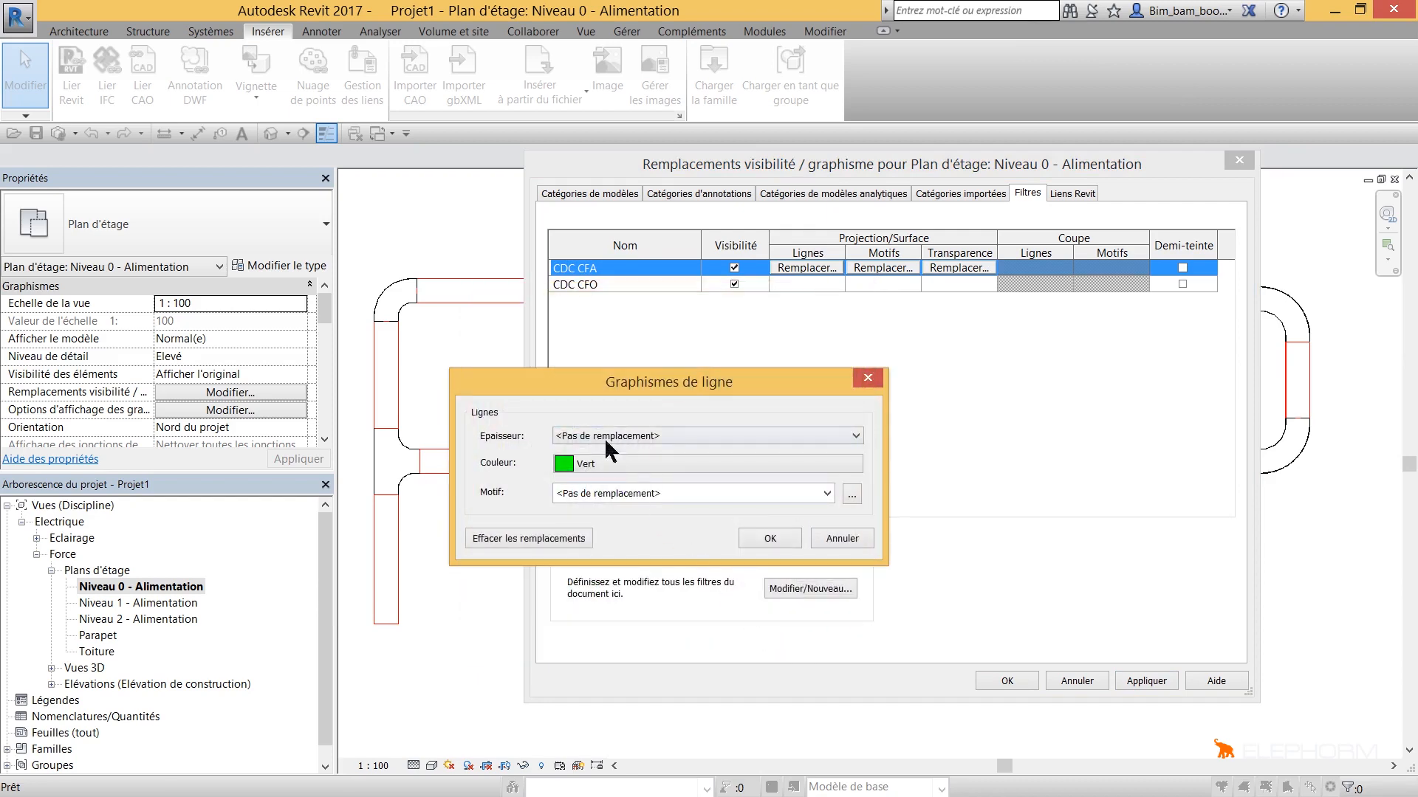
{"action": "left_click", "coordinate": [765, 538]}
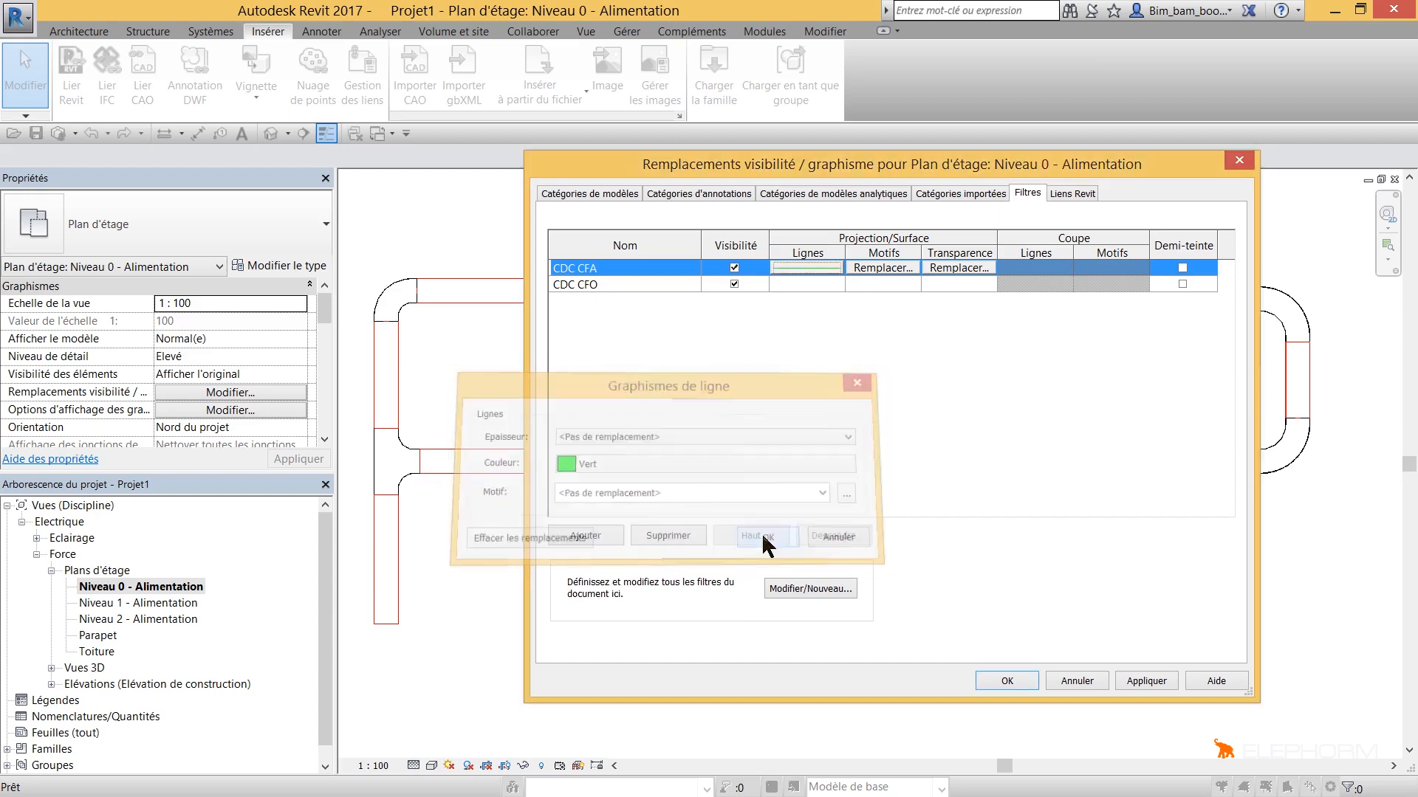
Override the projection line colour of the CDC CFO filter with red (Rouge)
{"action": "left_click", "coordinate": [826, 283]}
{"action": "left_click", "coordinate": [826, 284]}
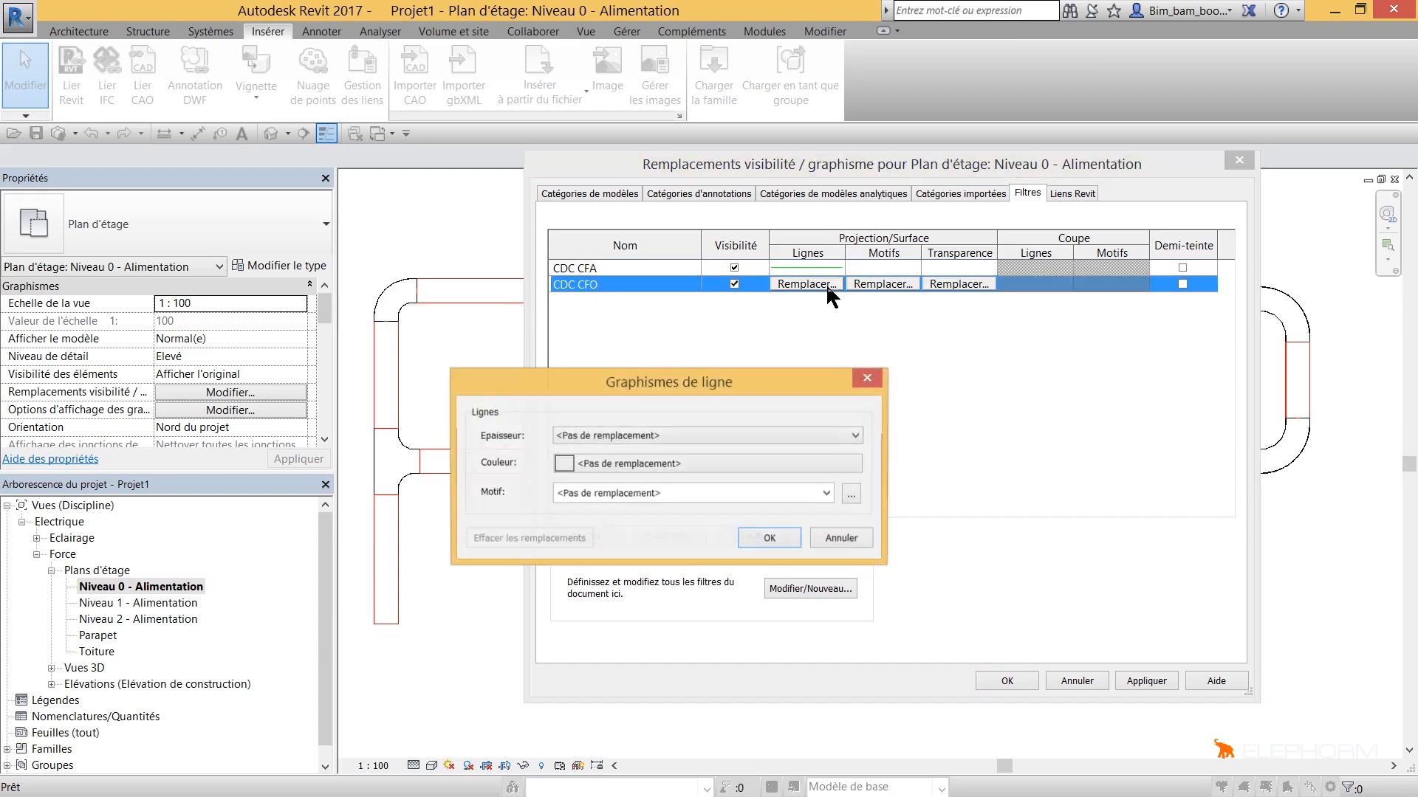
{"action": "left_click", "coordinate": [632, 463]}
{"action": "left_click", "coordinate": [510, 487]}
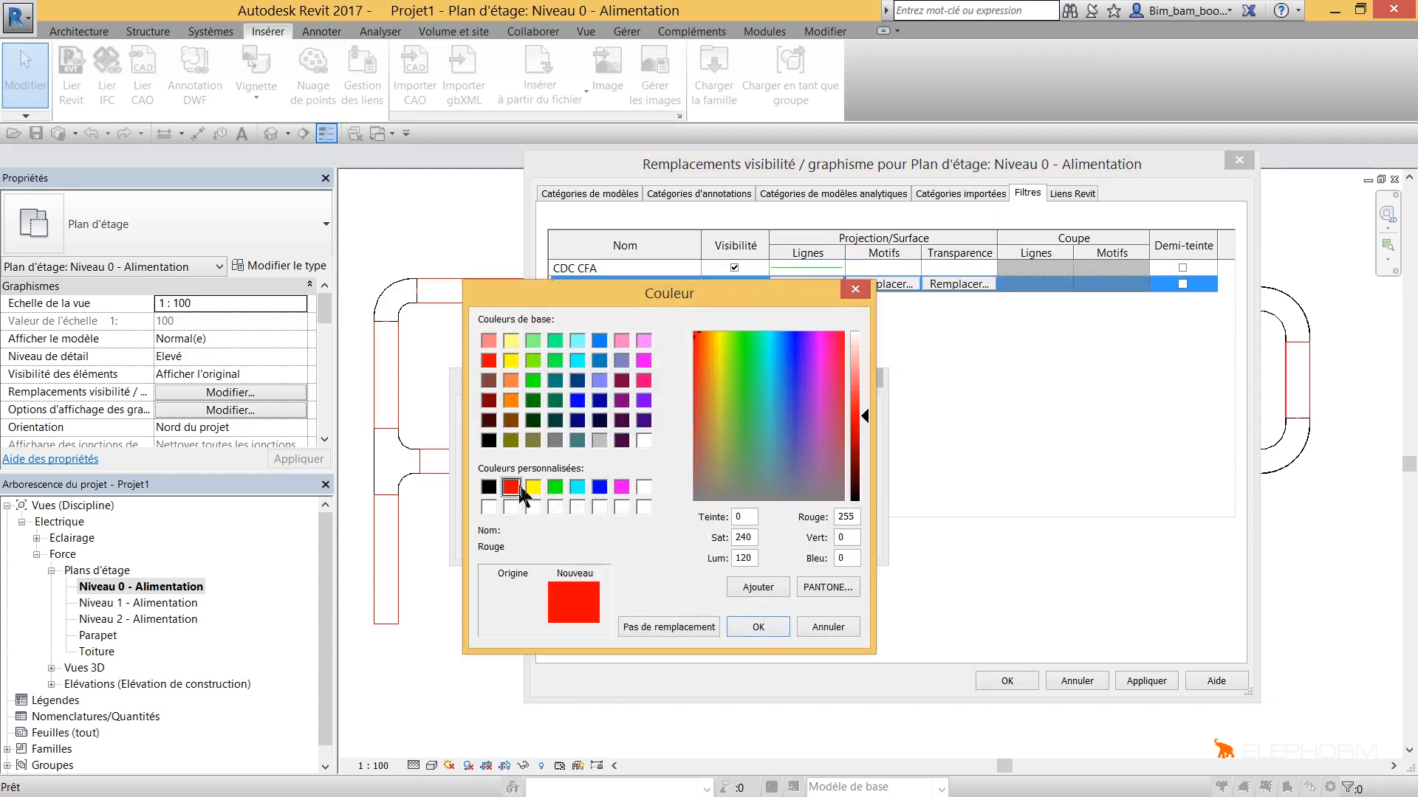
{"action": "left_click", "coordinate": [758, 627]}
{"action": "left_click", "coordinate": [768, 547]}
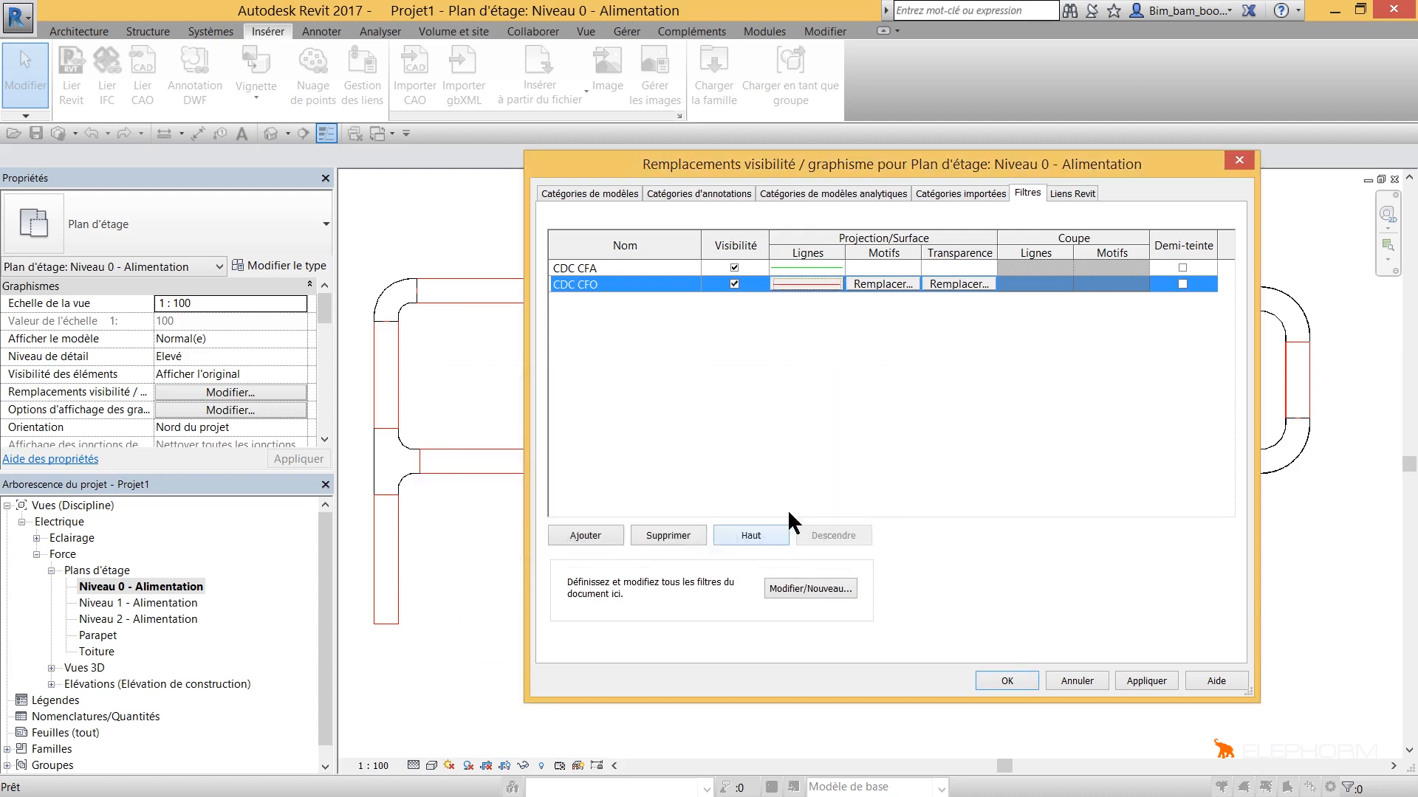
Override the CDC CFA filter's surface pattern with Isolant - Rigide in green (Vert)
{"action": "left_click", "coordinate": [879, 272]}
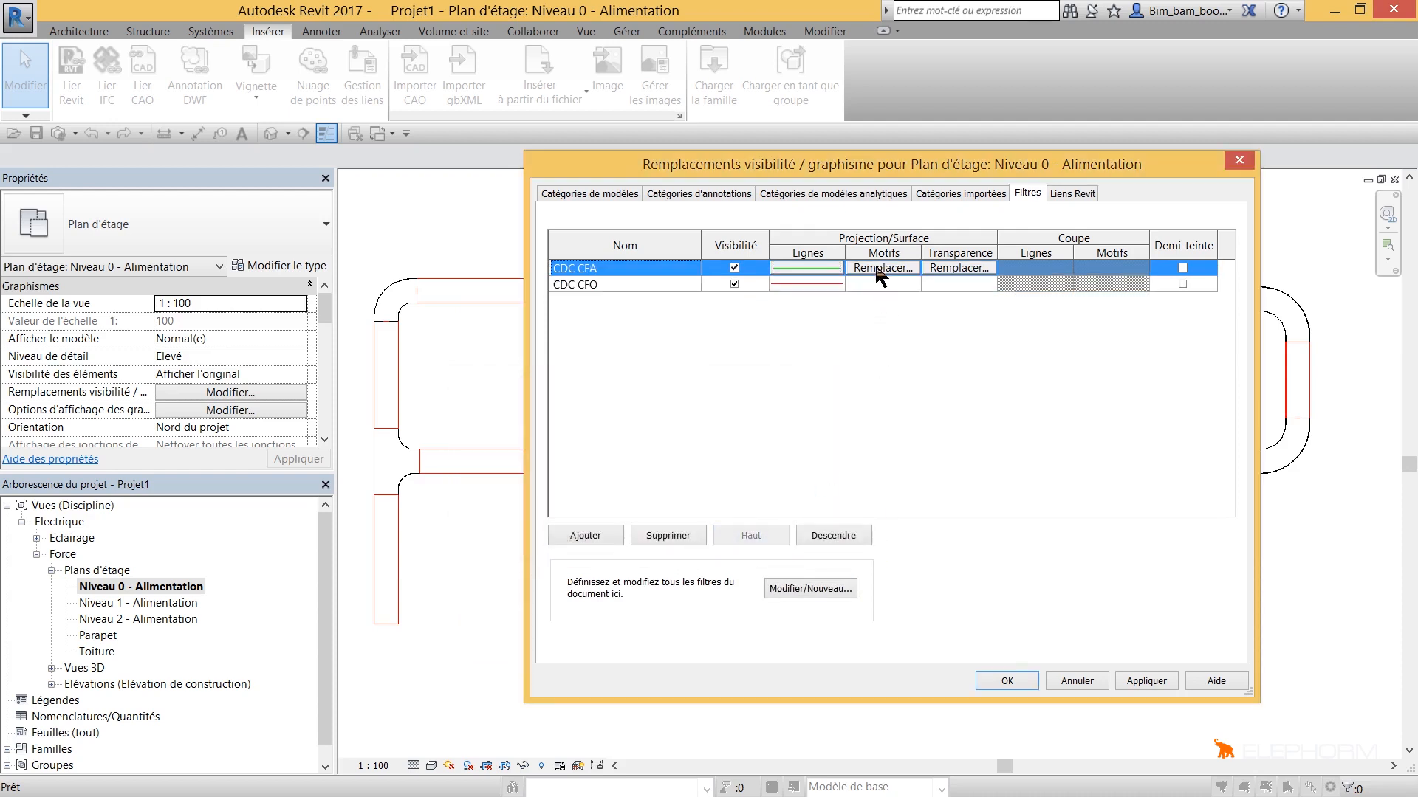
{"action": "left_click", "coordinate": [879, 271]}
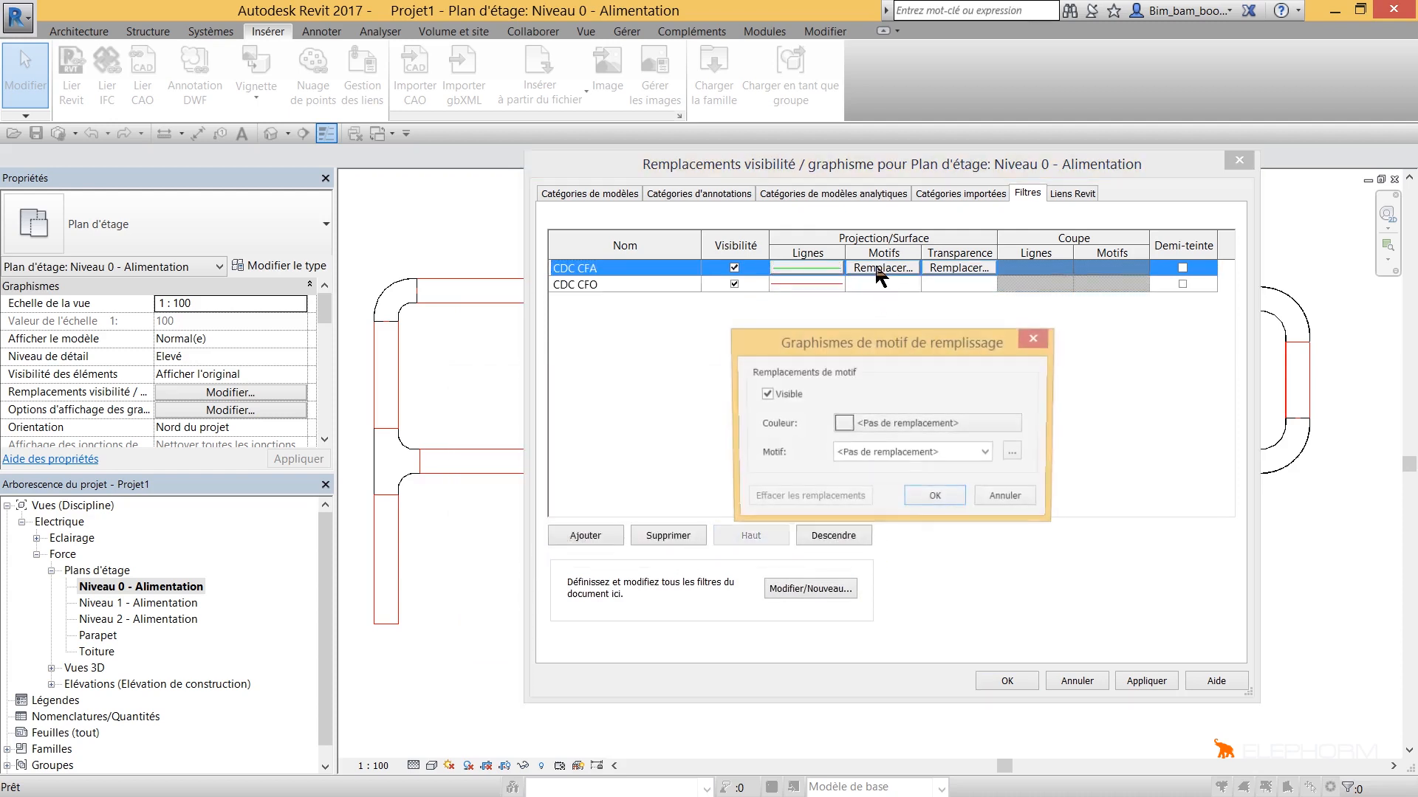
{"action": "left_click", "coordinate": [876, 430]}
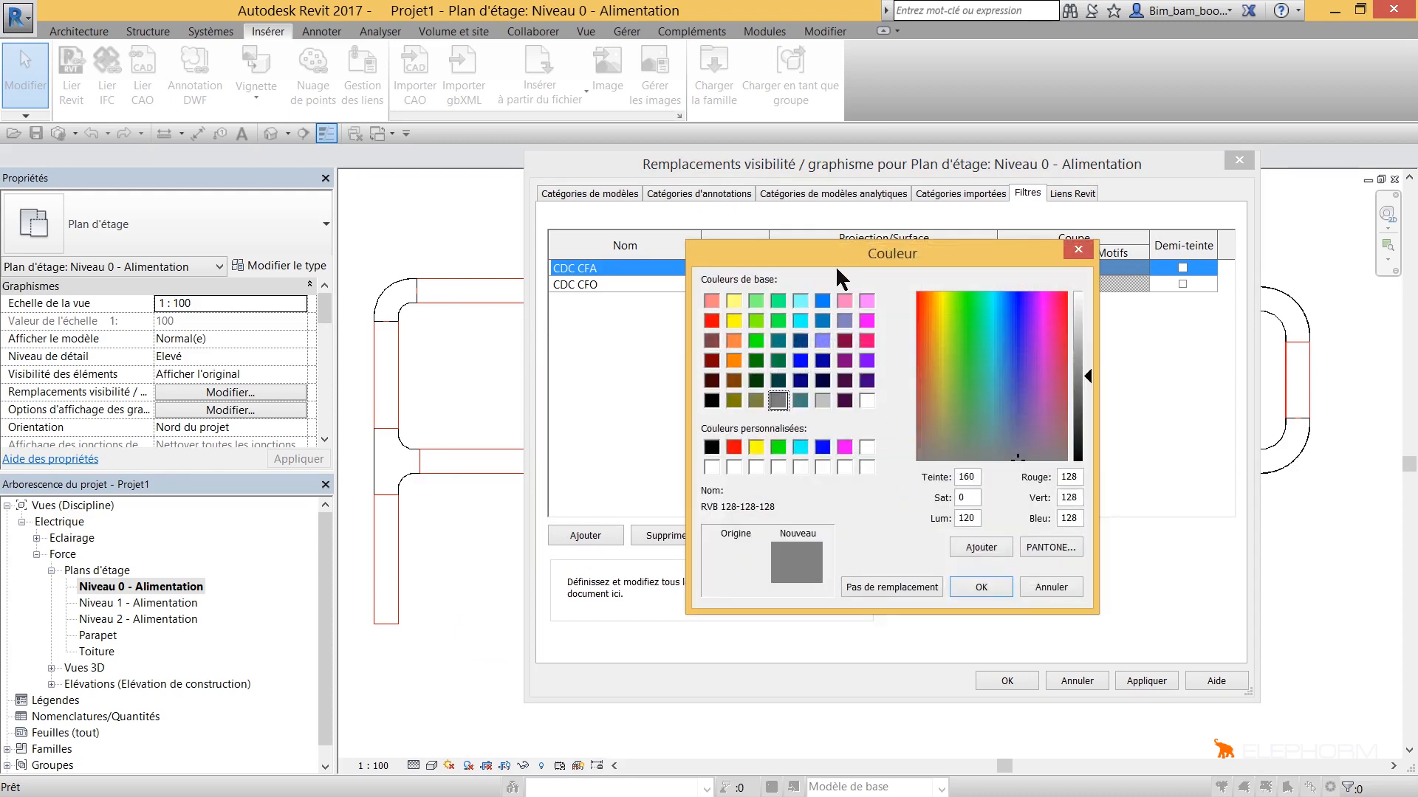
{"action": "left_click_drag", "start_coordinate": [835, 265], "coordinate": [821, 312]}
{"action": "left_click", "coordinate": [759, 501]}
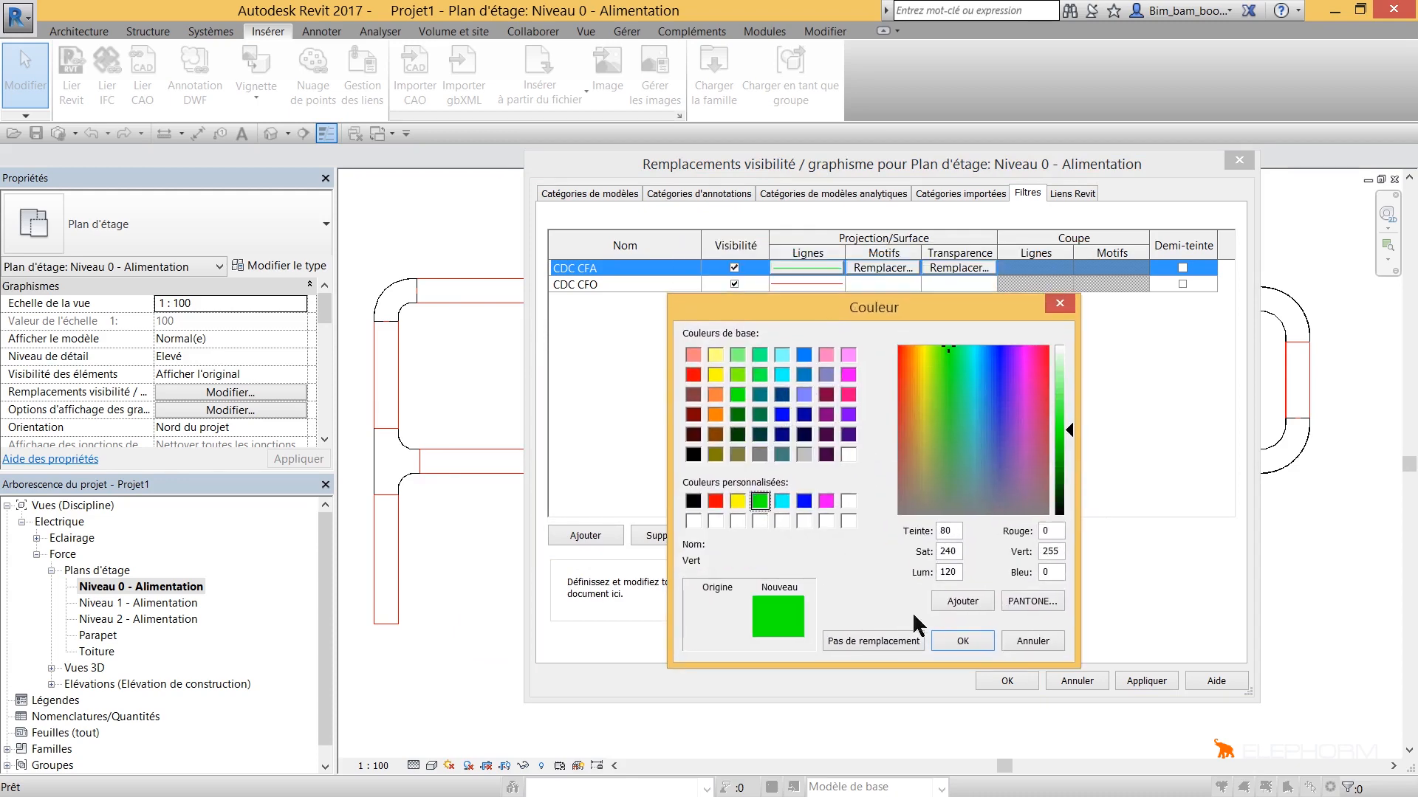
{"action": "left_click", "coordinate": [956, 638]}
{"action": "left_click", "coordinate": [910, 452]}
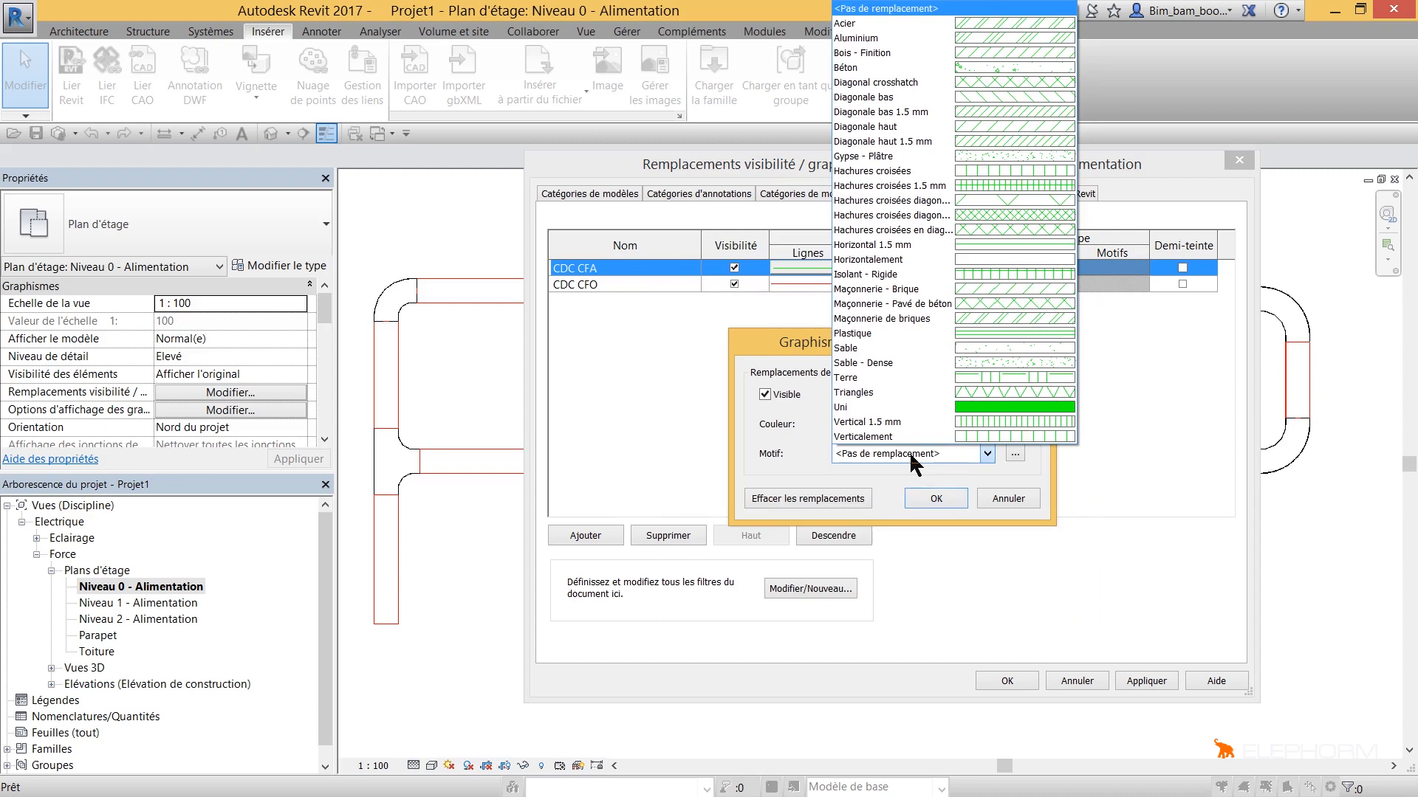
{"action": "left_click", "coordinate": [985, 274]}
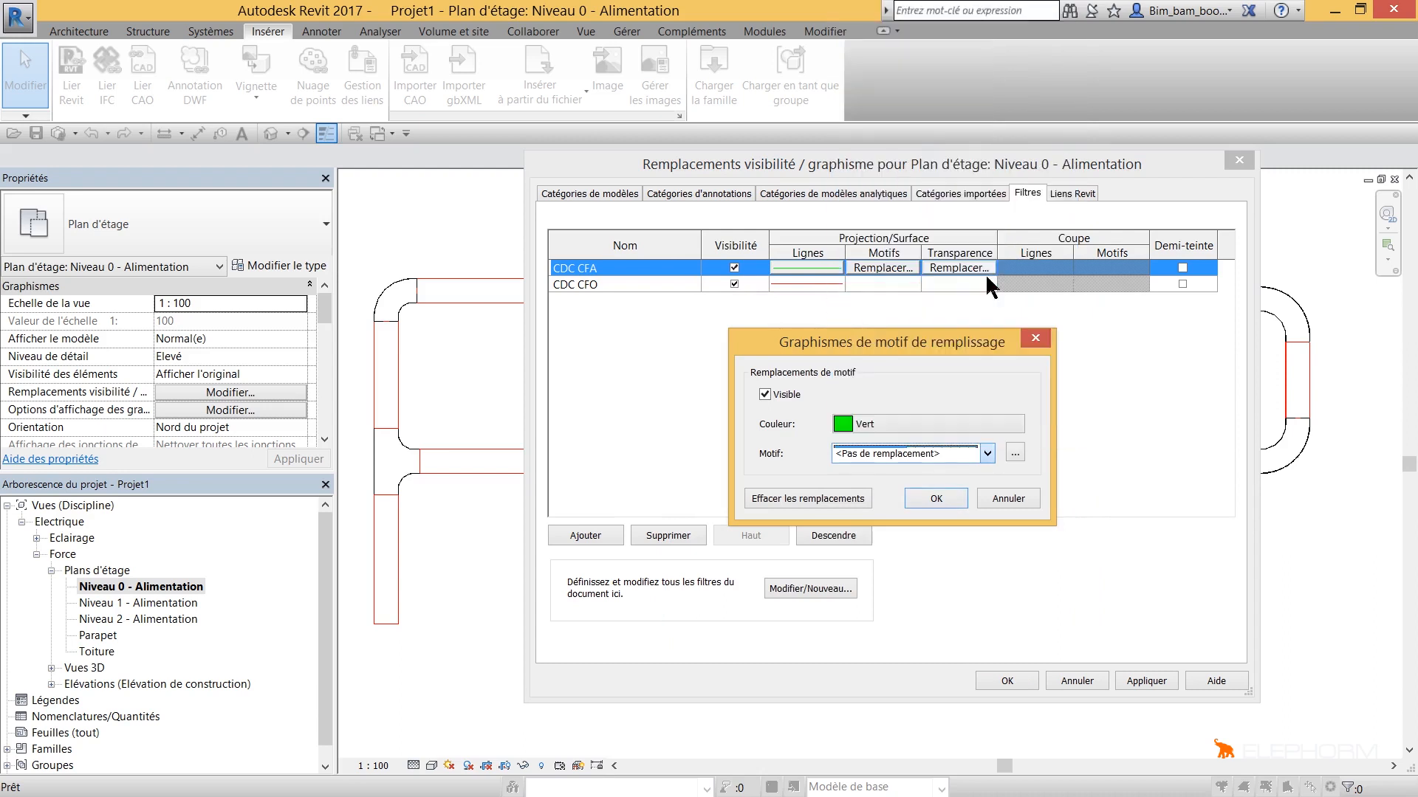
{"action": "left_click", "coordinate": [950, 498]}
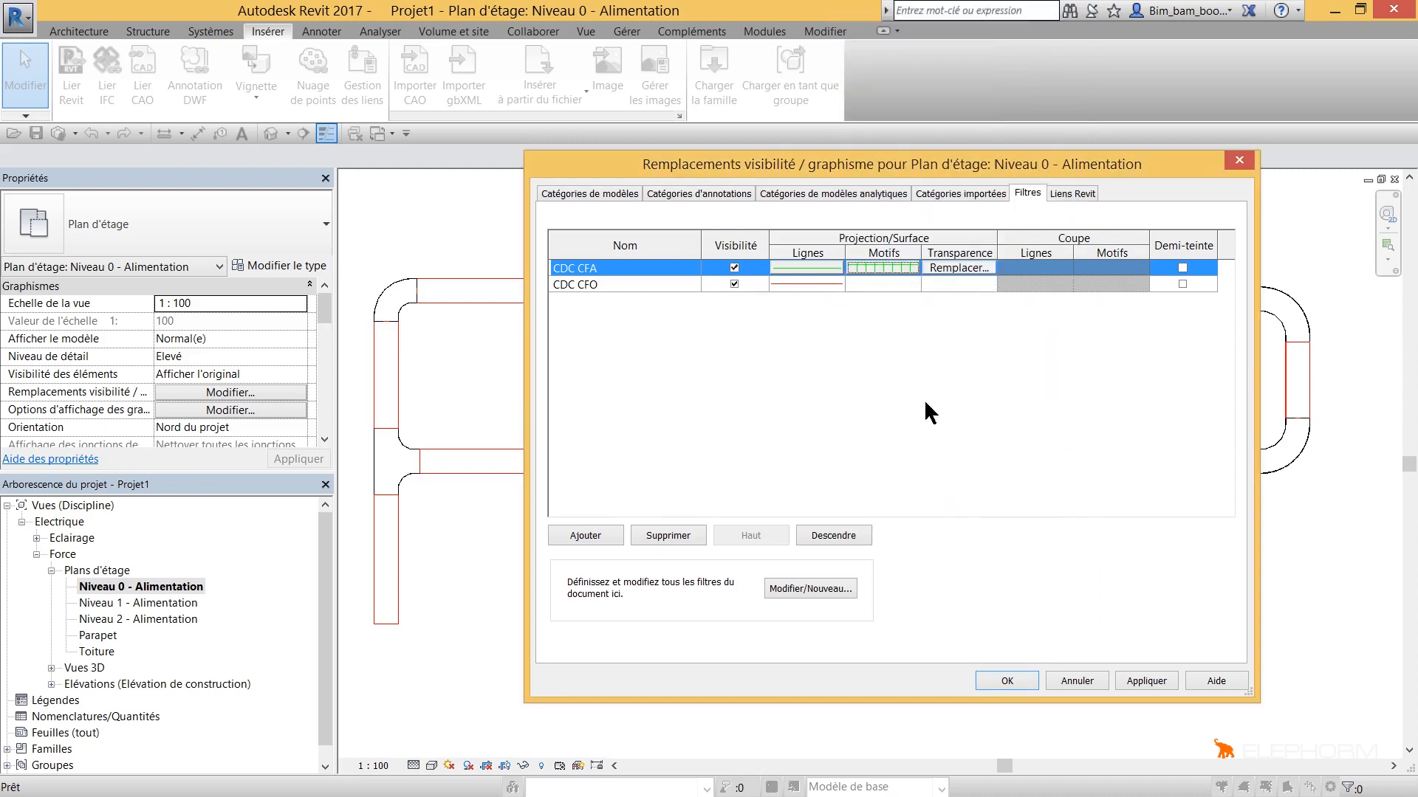
Accept the visibility and graphics overrides of the two filters for the floor plan
{"action": "left_click", "coordinate": [876, 287]}
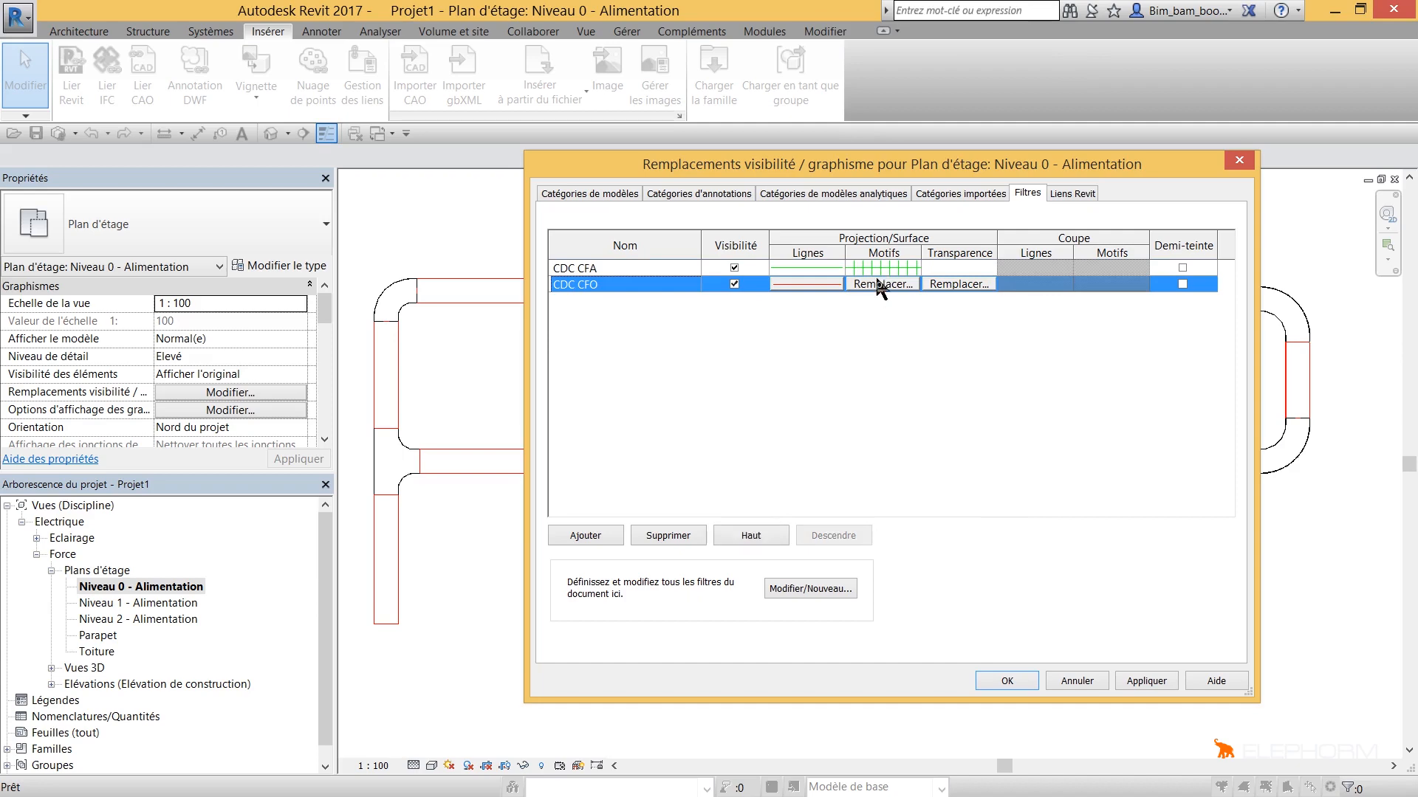
{"action": "left_click", "coordinate": [884, 265]}
{"action": "left_click", "coordinate": [1006, 681]}
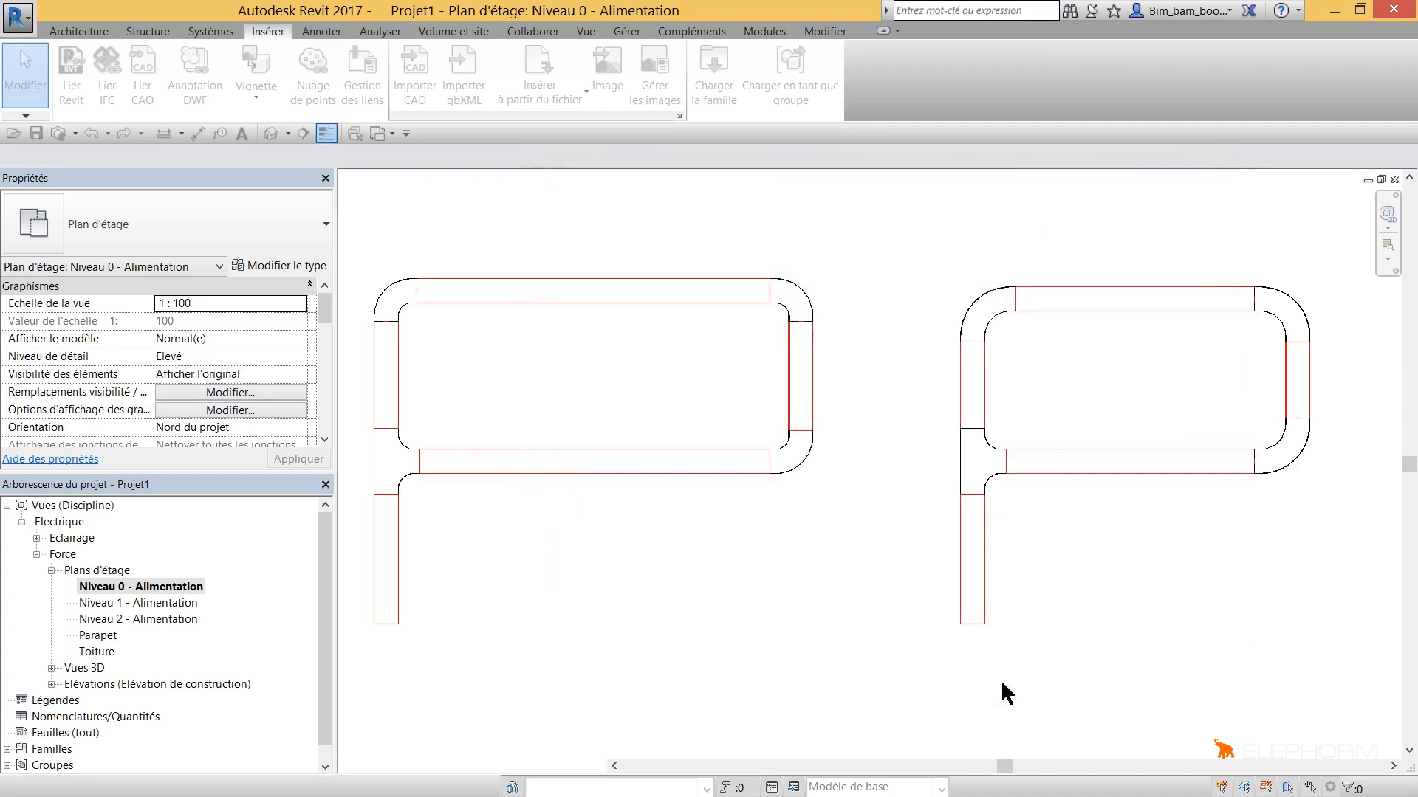